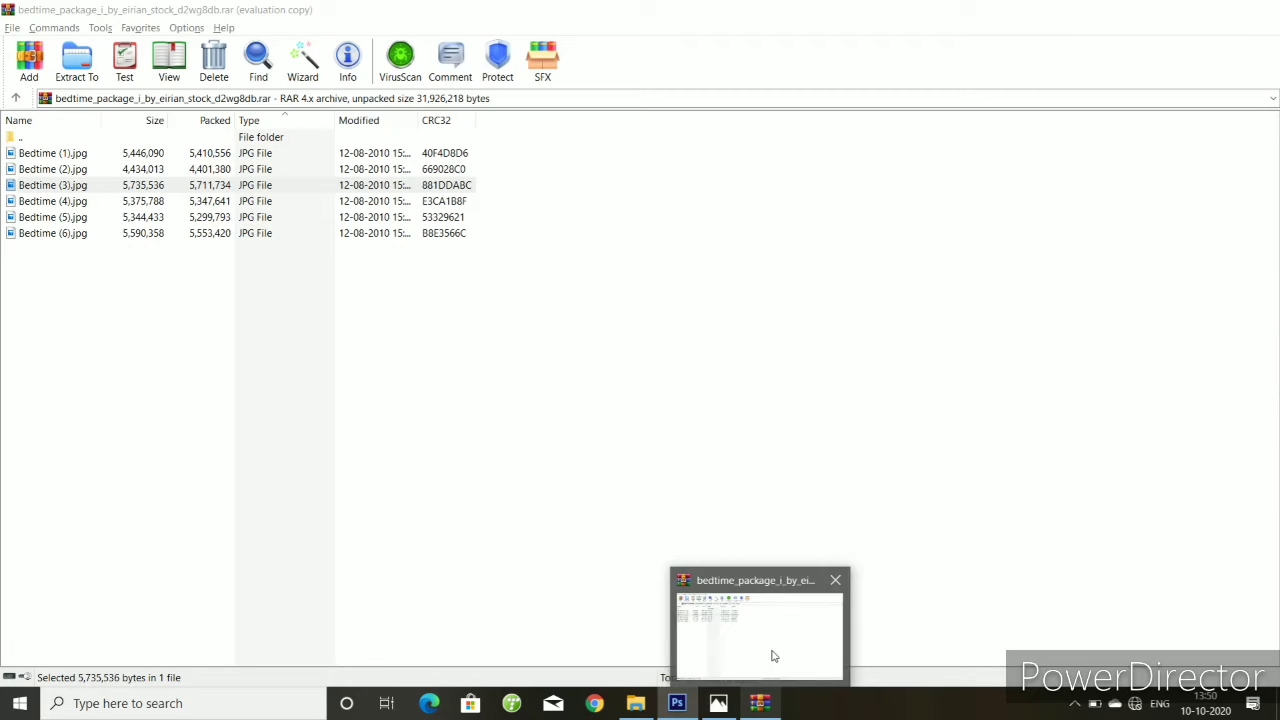
- Open Bedtime (3).jpg from the bedtime WinRAR archive in Photoshop
left_click(773, 656)
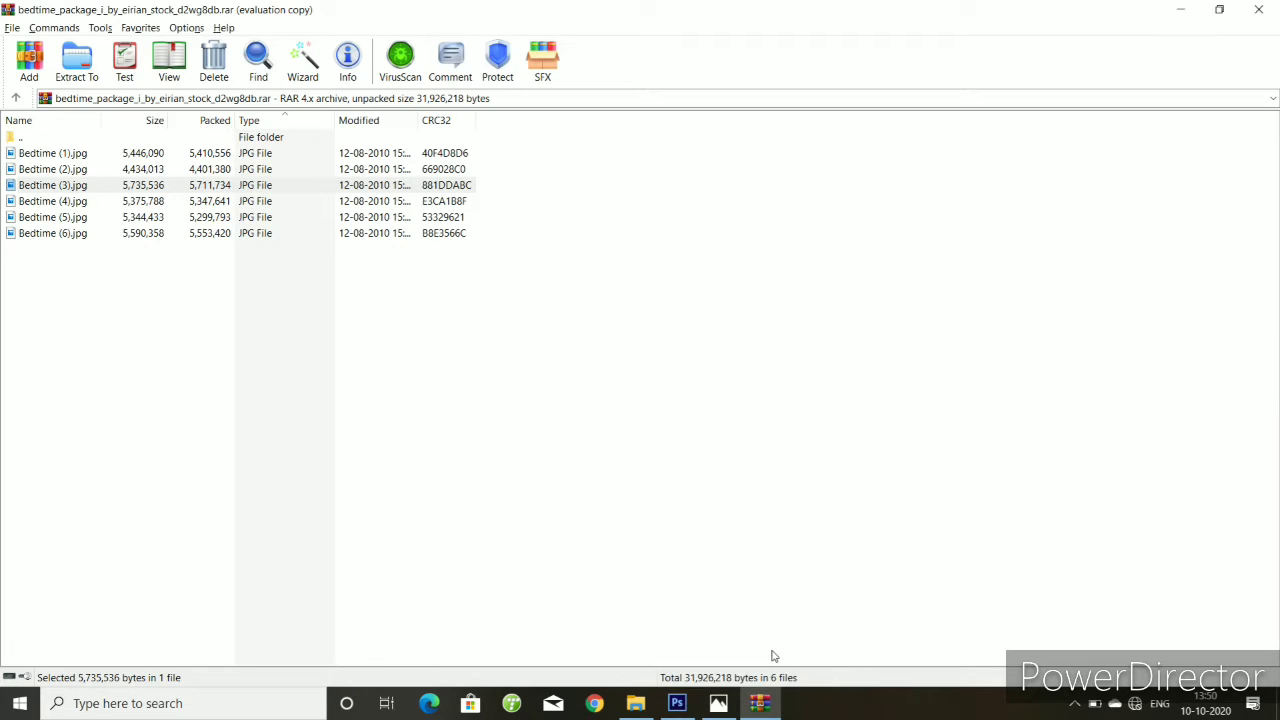
left_click_drag(260, 192, 537, 487)
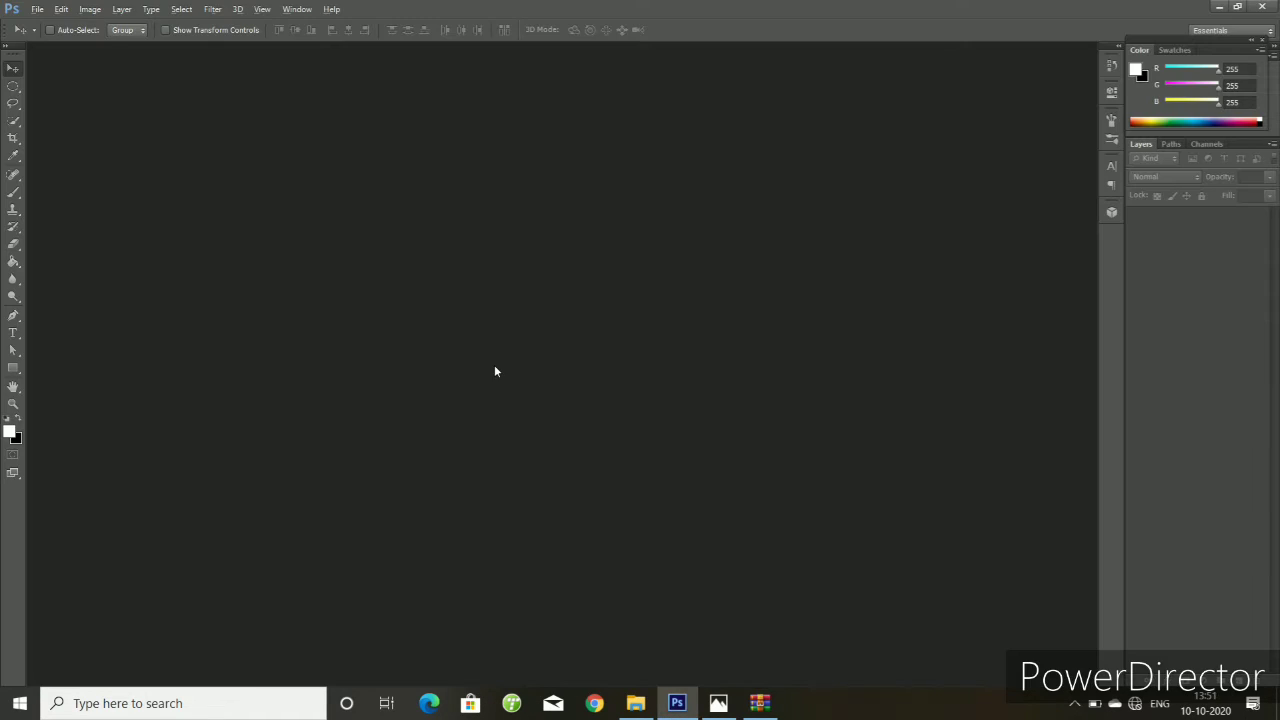
left_click_drag(537, 487, 494, 370)
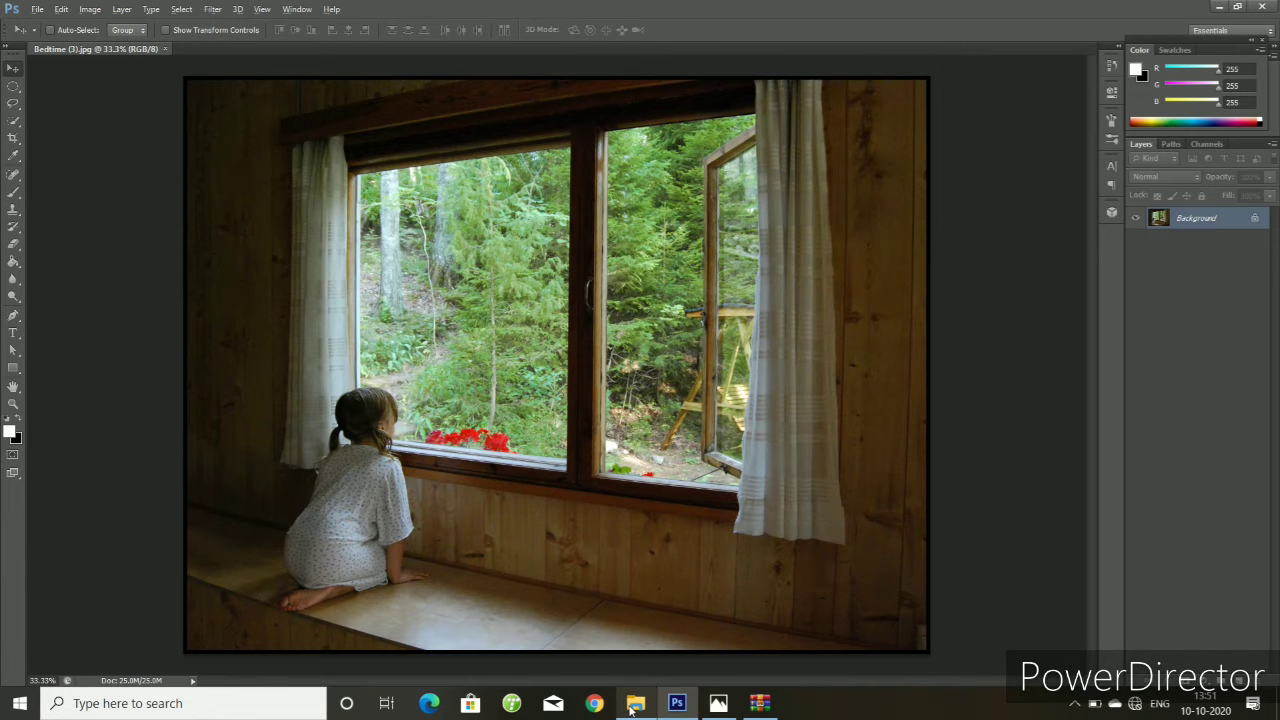
- Open pexels-richard-segal-1645028.jpg from the Downloads folder in Photoshop
mouse_move(635, 703)
left_click(624, 632)
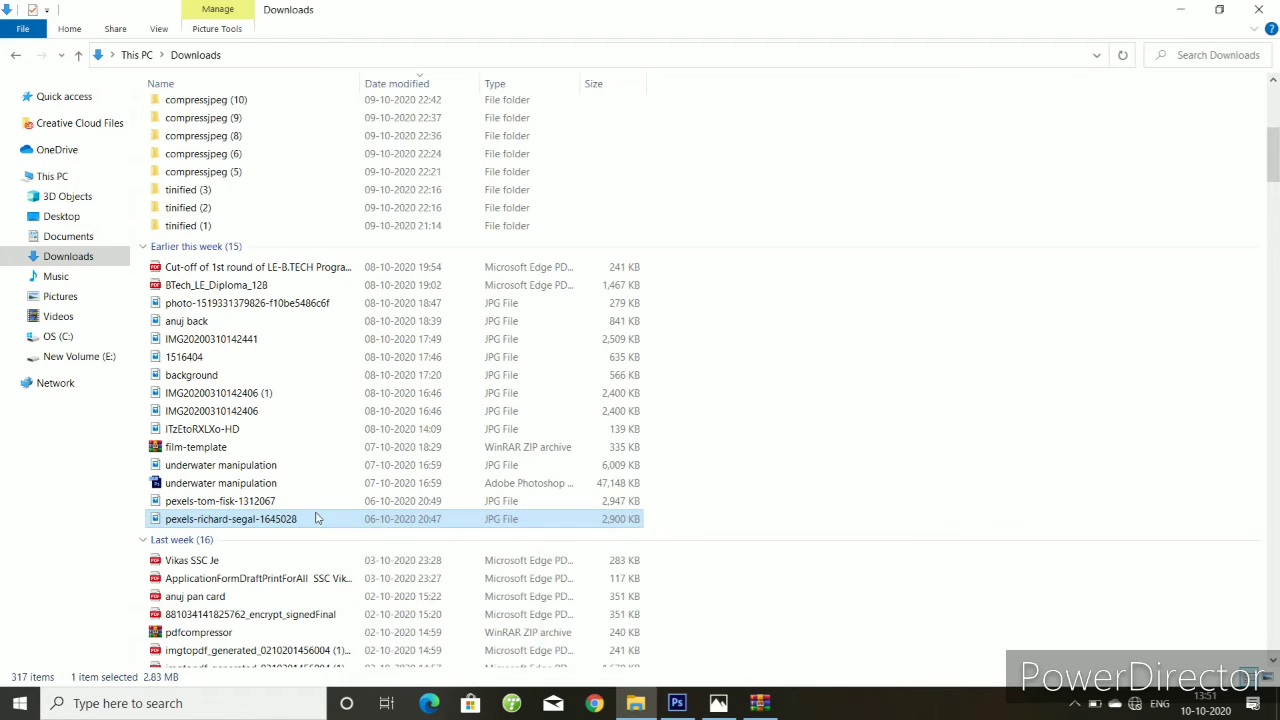
mouse_move(316, 519)
left_mouse_down()
mouse_move(668, 688)
mouse_move(222, 43)
left_mouse_up()
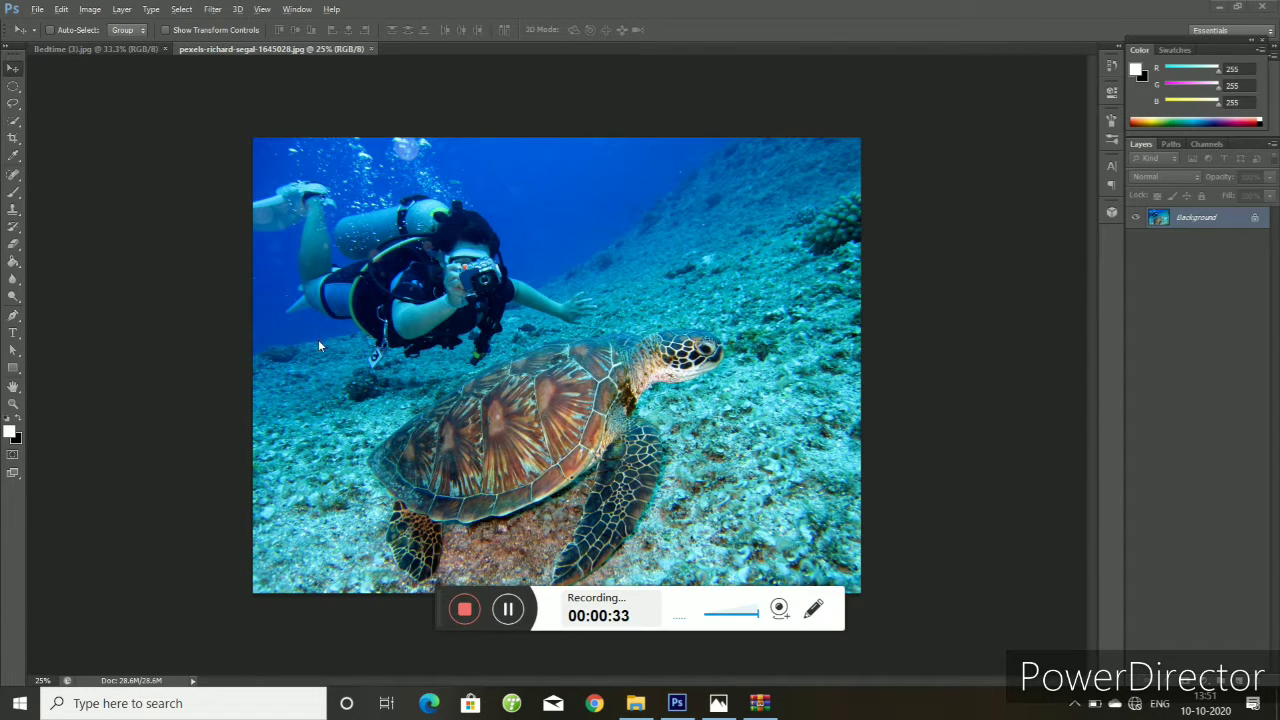
- Convert the underwater photo's Background into Layer 0 and duplicate it as Layer 0 copy
left_click(508, 610)
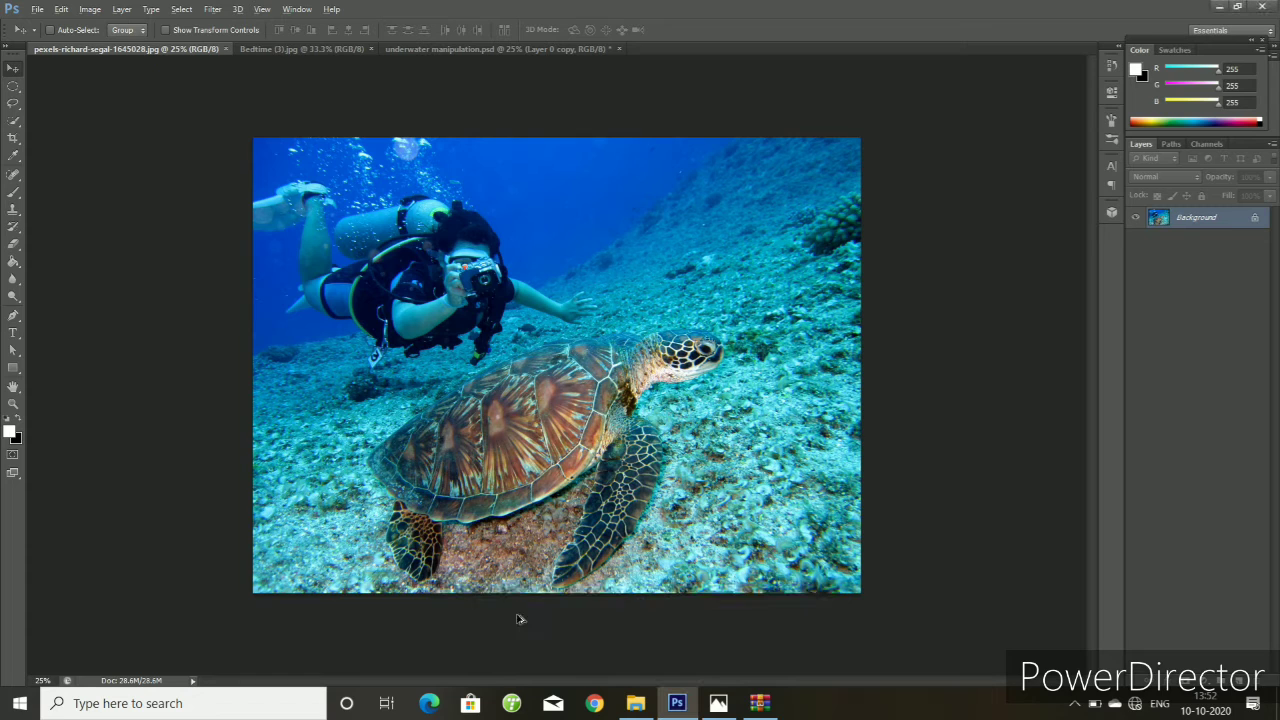
double_click(1183, 228)
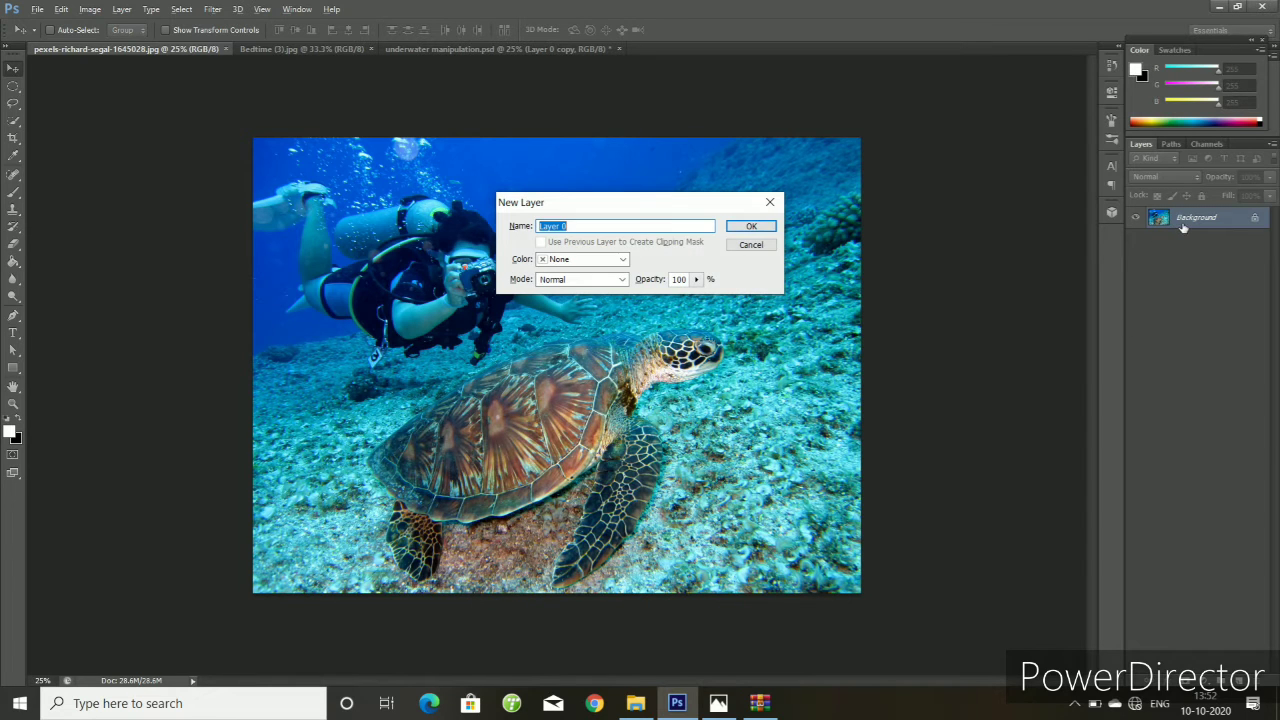
left_click(771, 229)
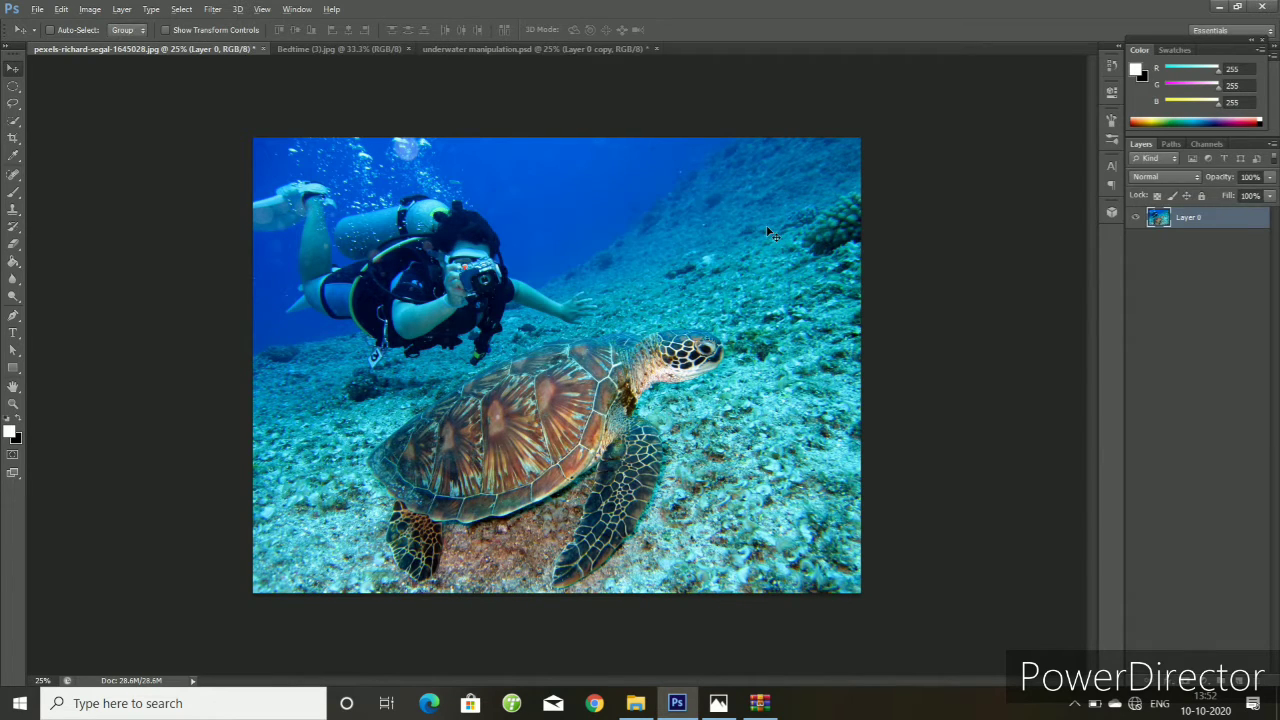
key("ctrl+j")
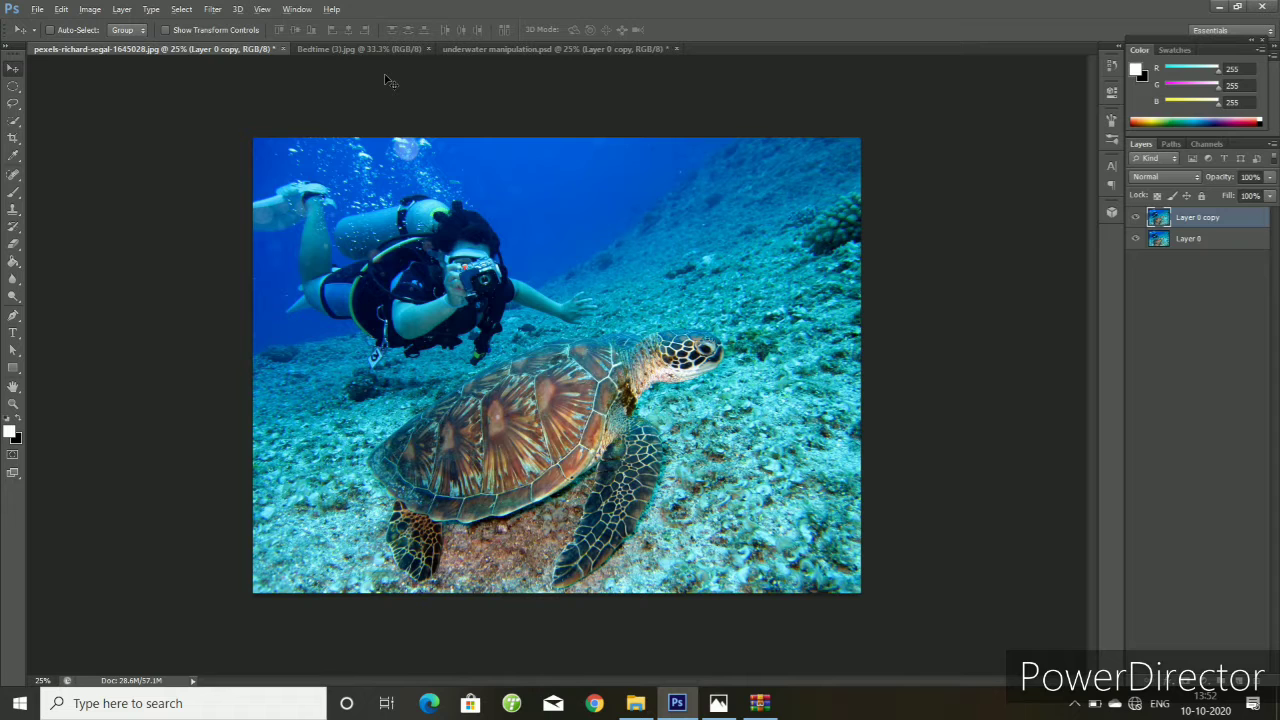
- In Bedtime (3).jpg, convert Background into Layer 0 and duplicate it as Layer 0 copy
left_click(371, 46)
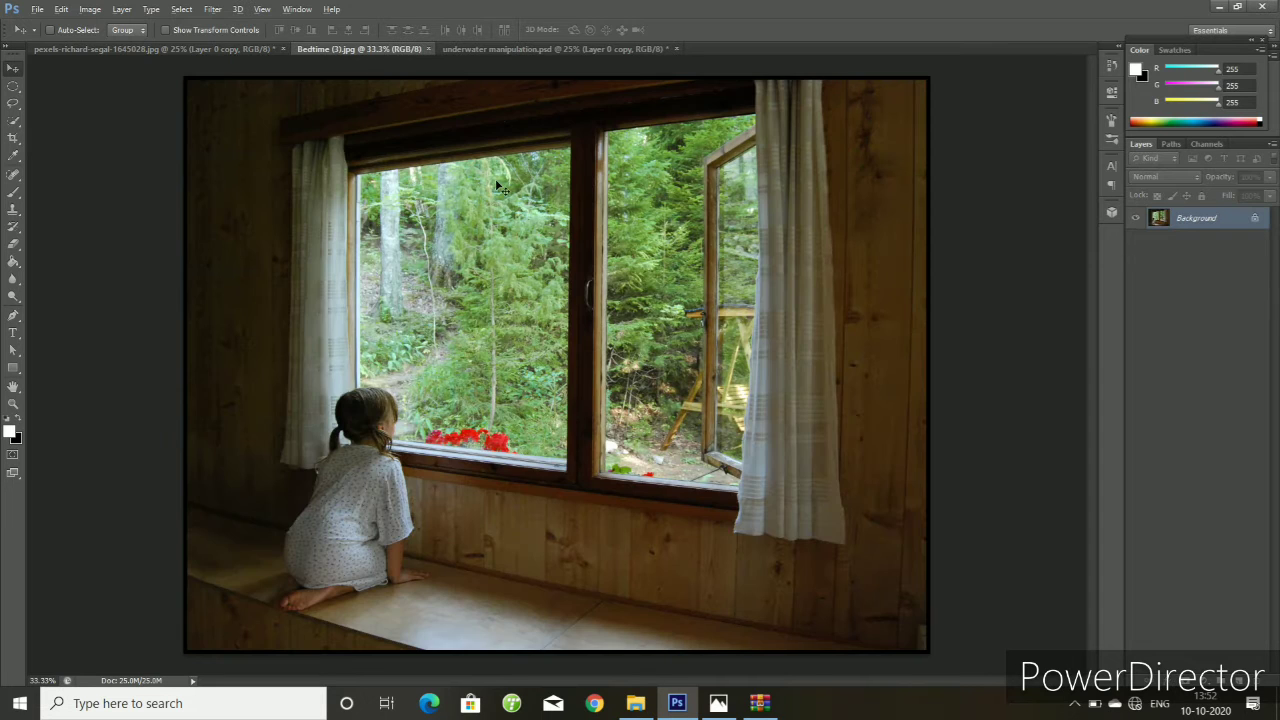
left_click_drag(1202, 227, 1214, 330)
double_click(1190, 220)
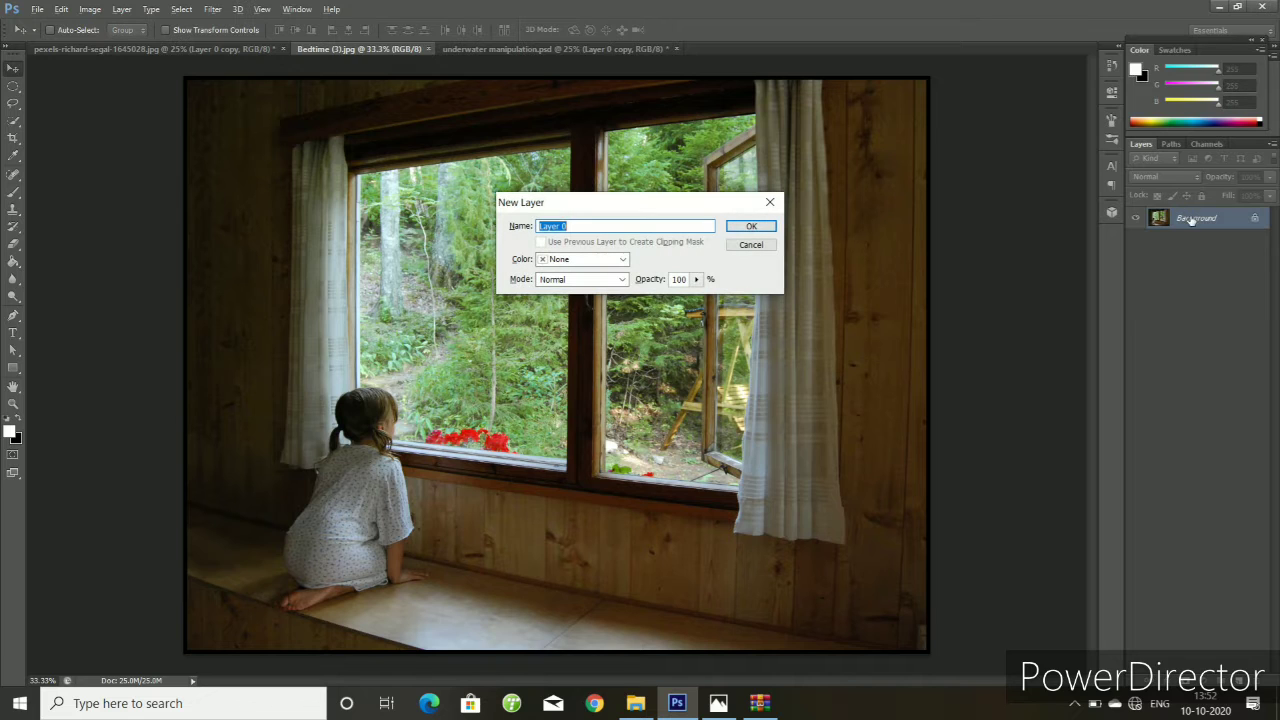
left_click(768, 227)
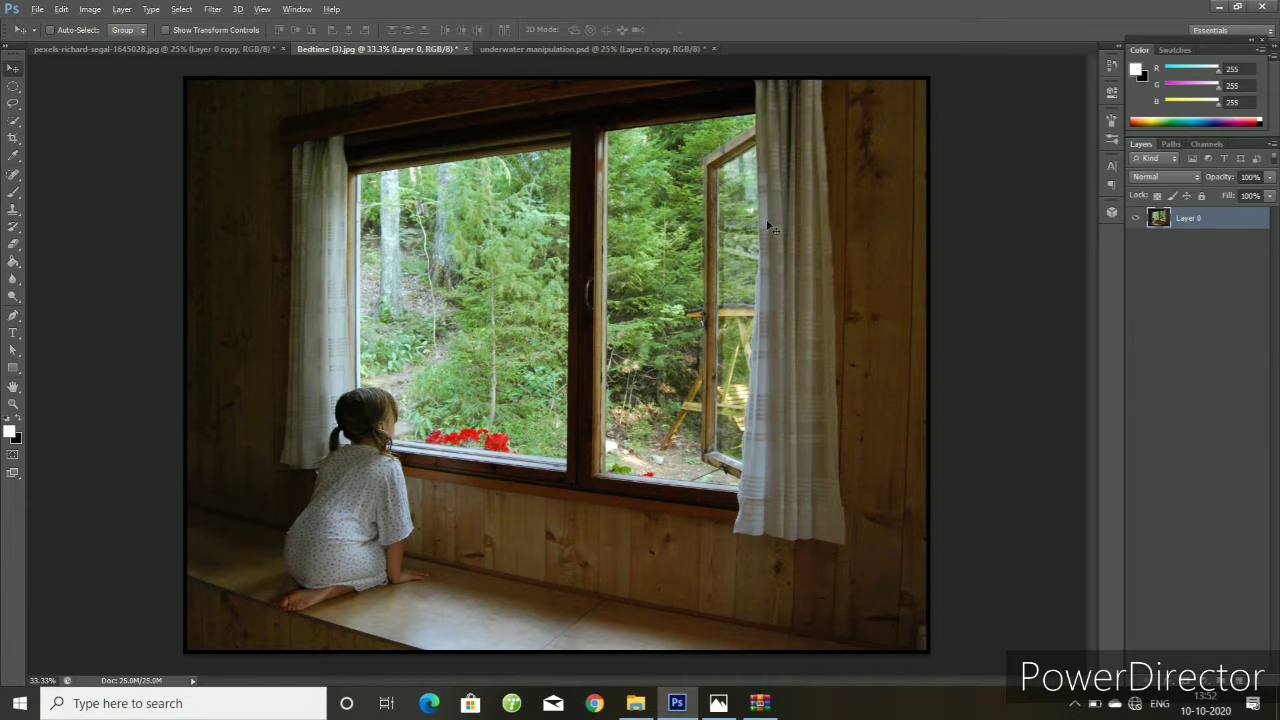
key("ctrl+j")
key("p")
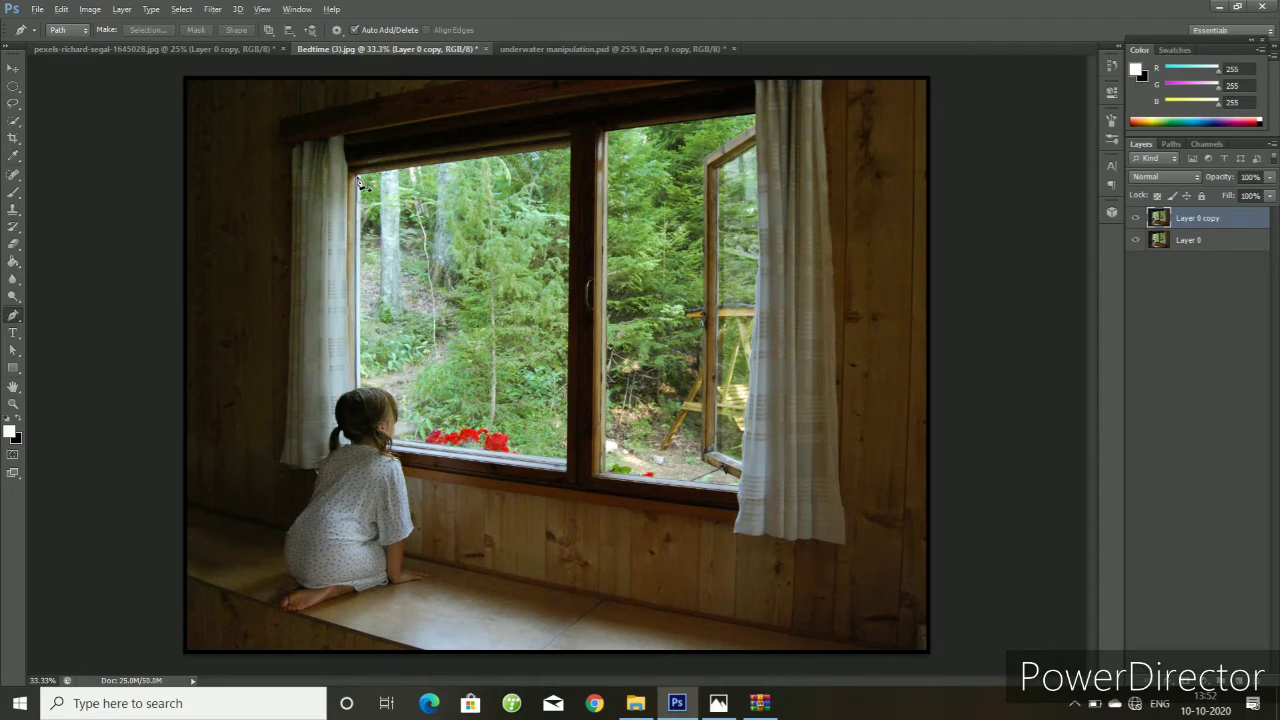
- Trace a pen path along the window's top edge and right frame down to the sill
key("ctrl+plus")
key("ctrl+plus")
key("ctrl+plus")
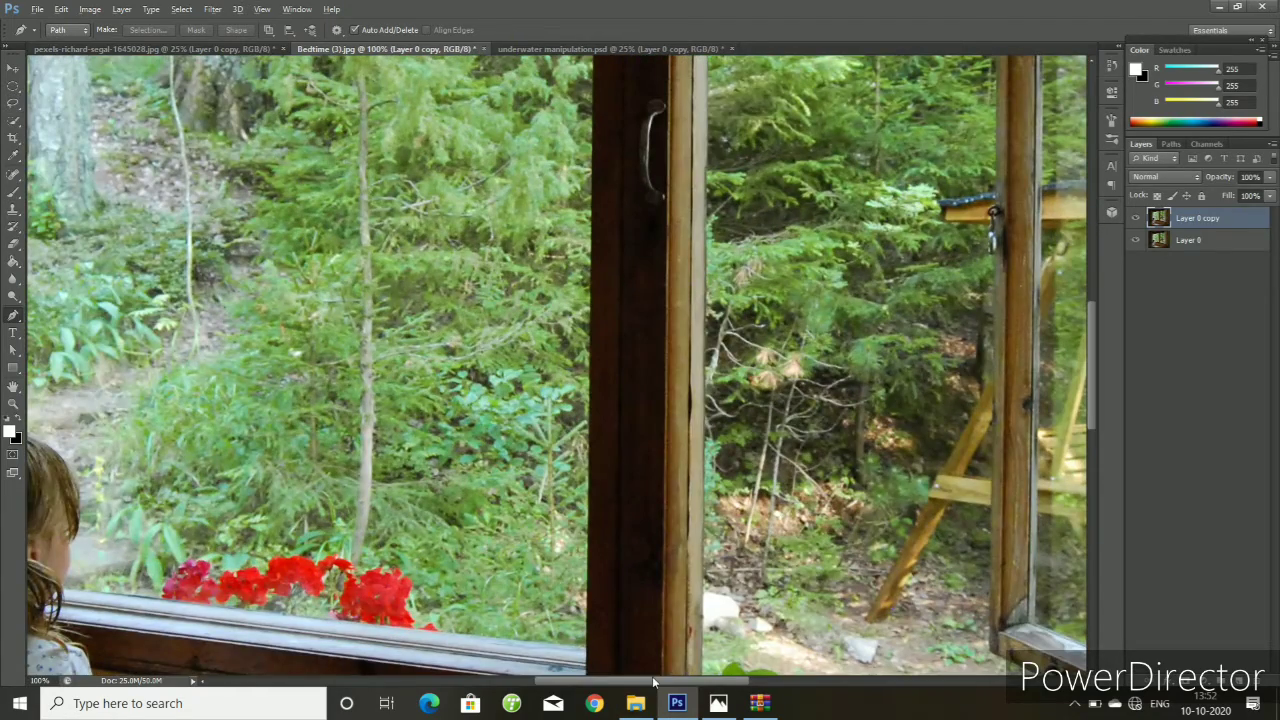
left_click_drag(653, 681, 578, 681)
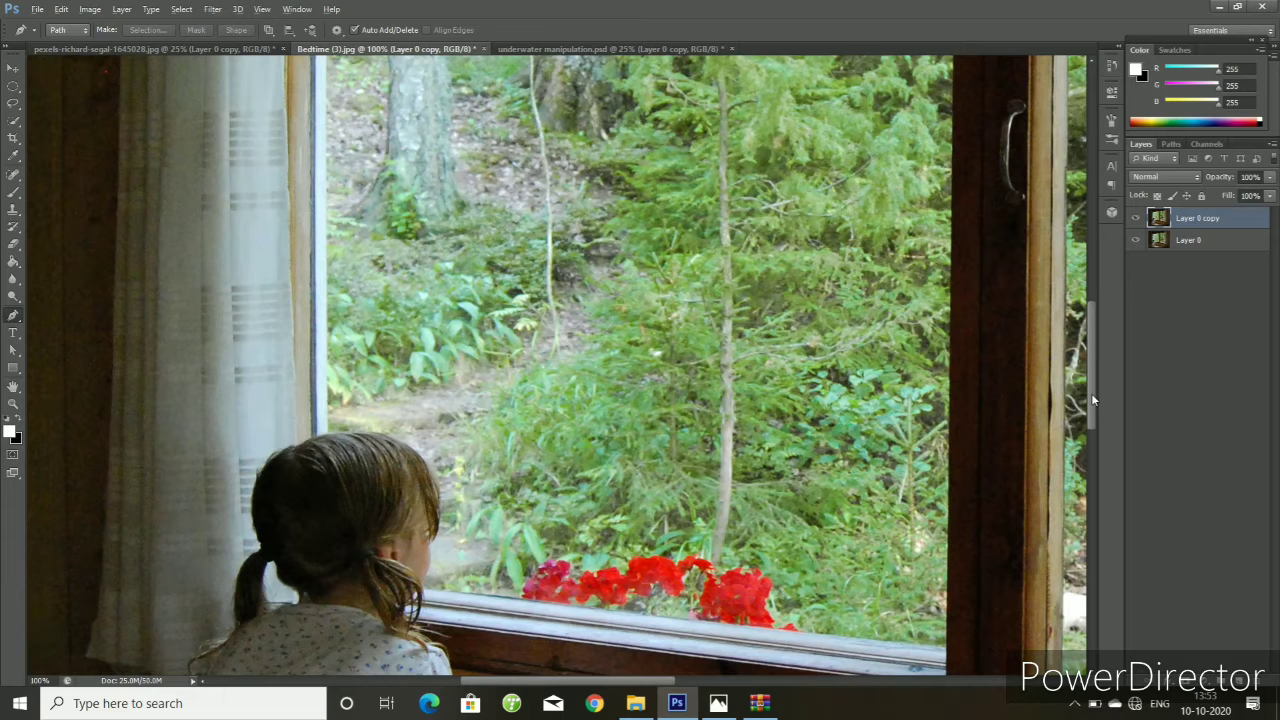
left_click_drag(1092, 400, 1091, 300)
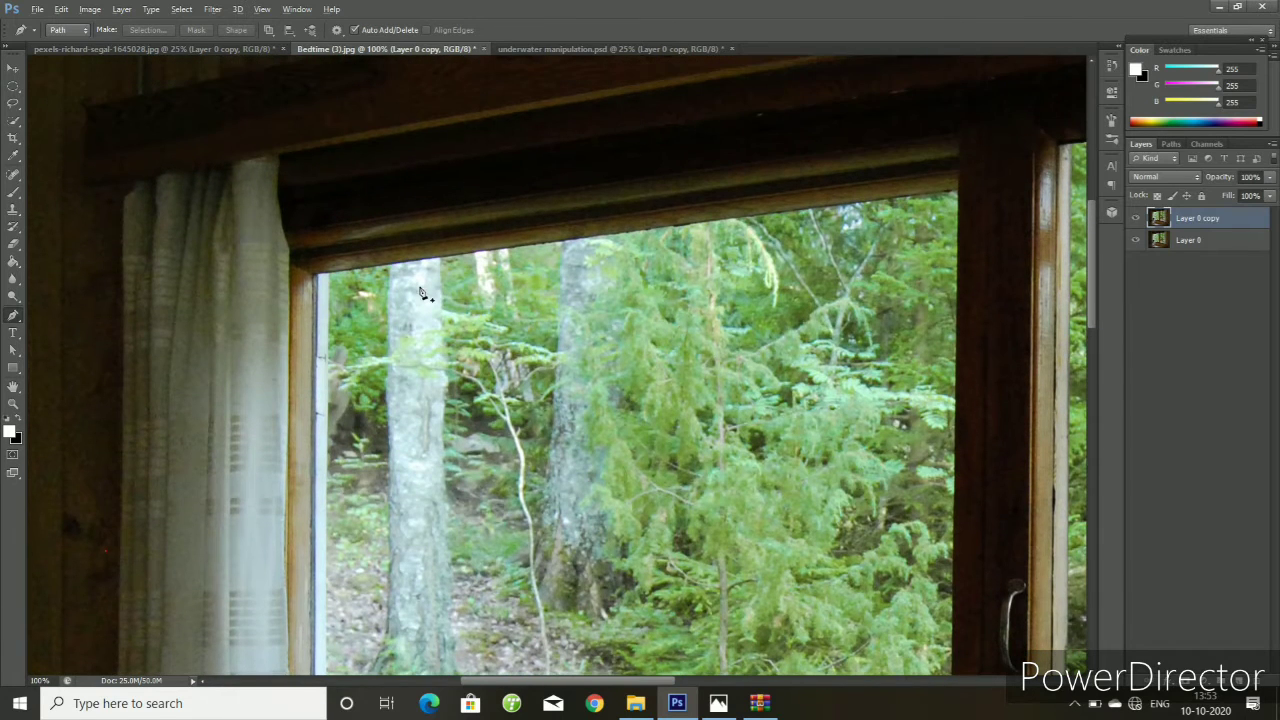
left_click(330, 274)
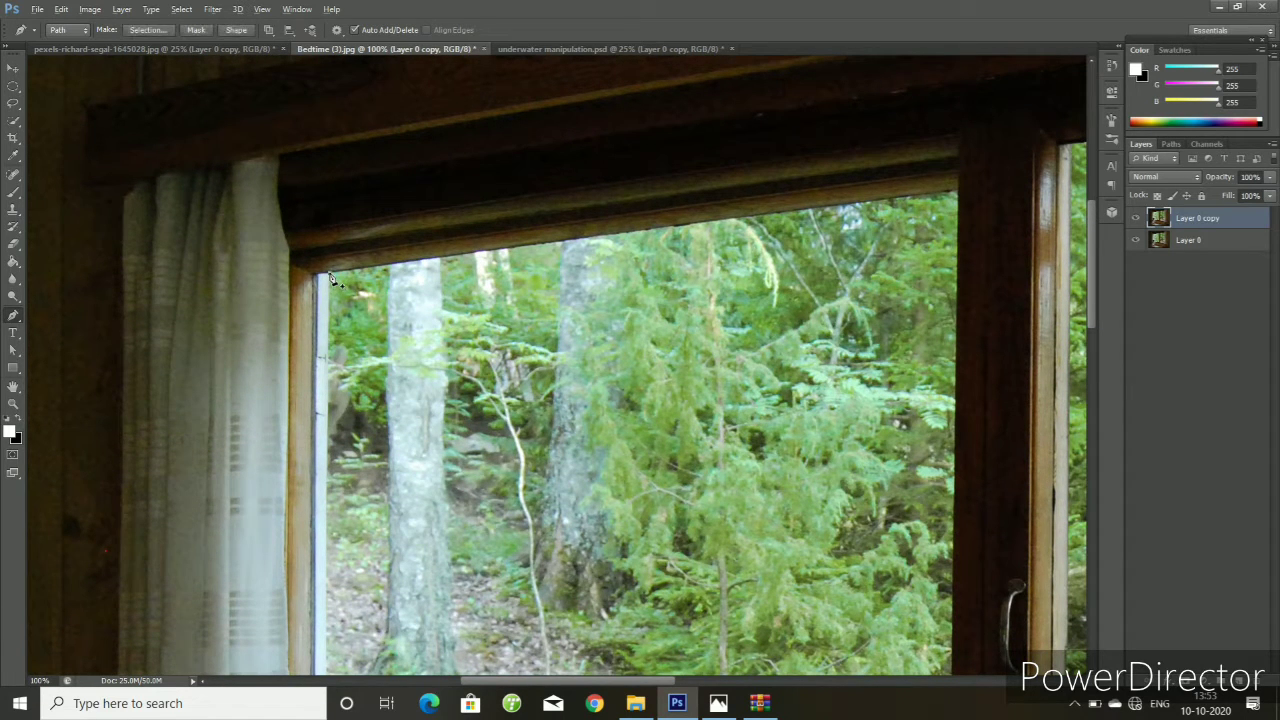
left_click(958, 194)
left_click_drag(1092, 255, 1094, 288)
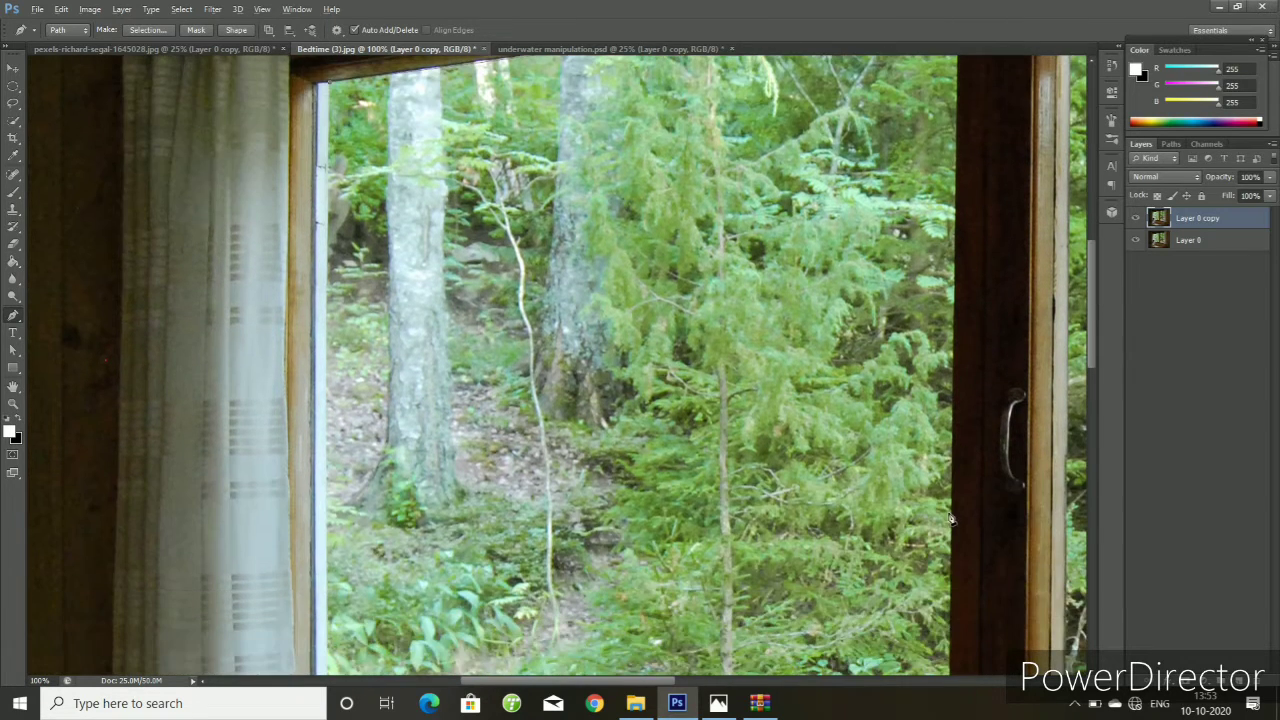
left_click(954, 518)
left_click_drag(1093, 352, 1107, 448)
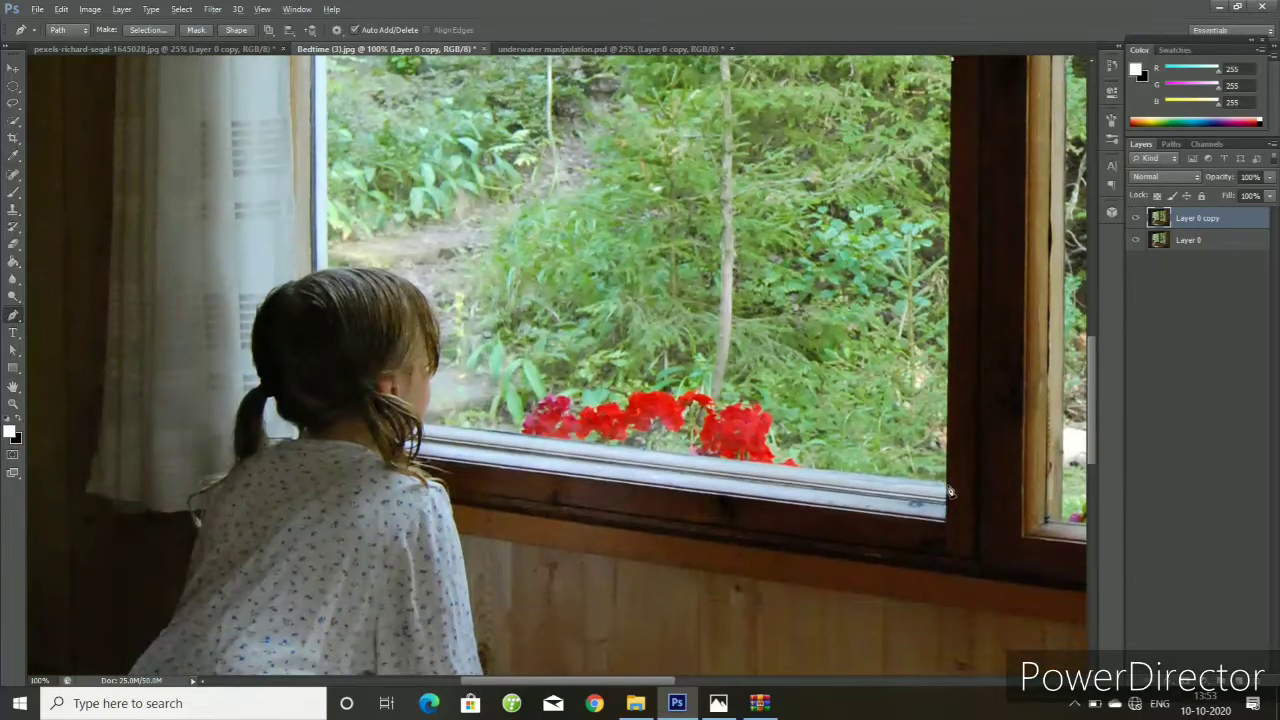
left_click(948, 488)
left_click_drag(551, 684, 520, 688)
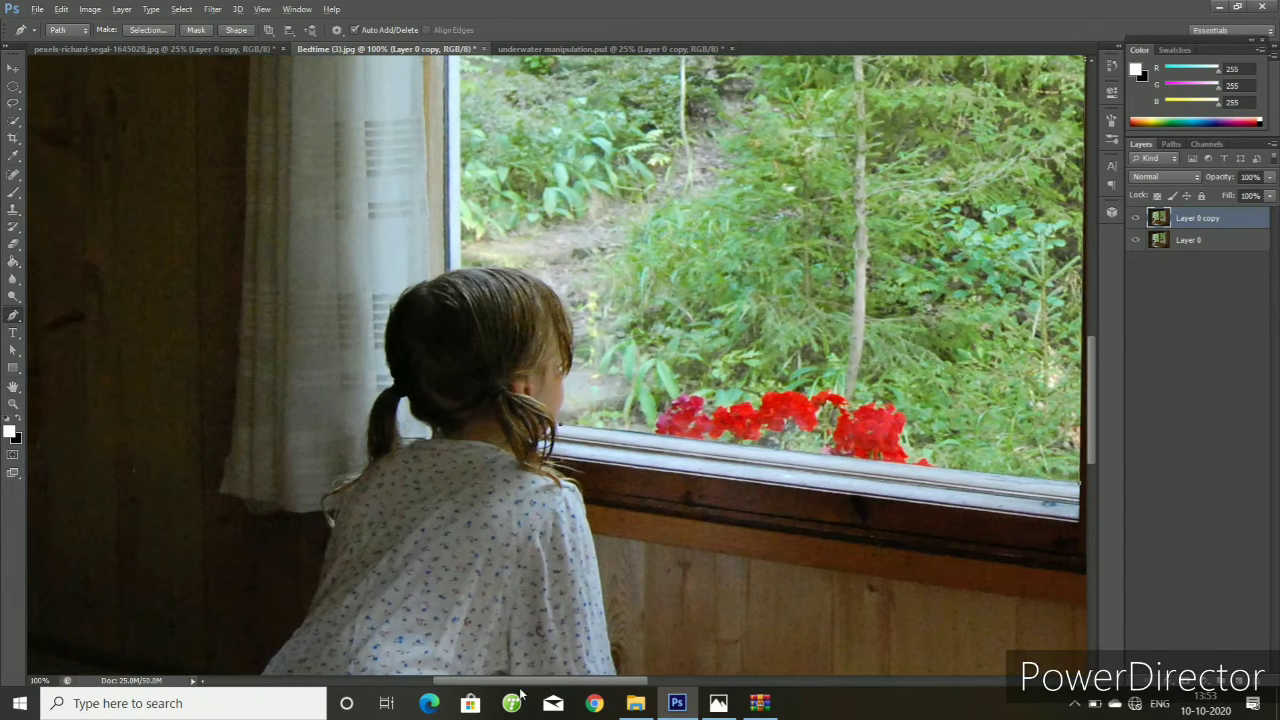
- Continue the path with curved anchors up the girl's chin and cheek to the hair top
key("ctrl+plus")
key("ctrl+plus")
key("ctrl+plus")
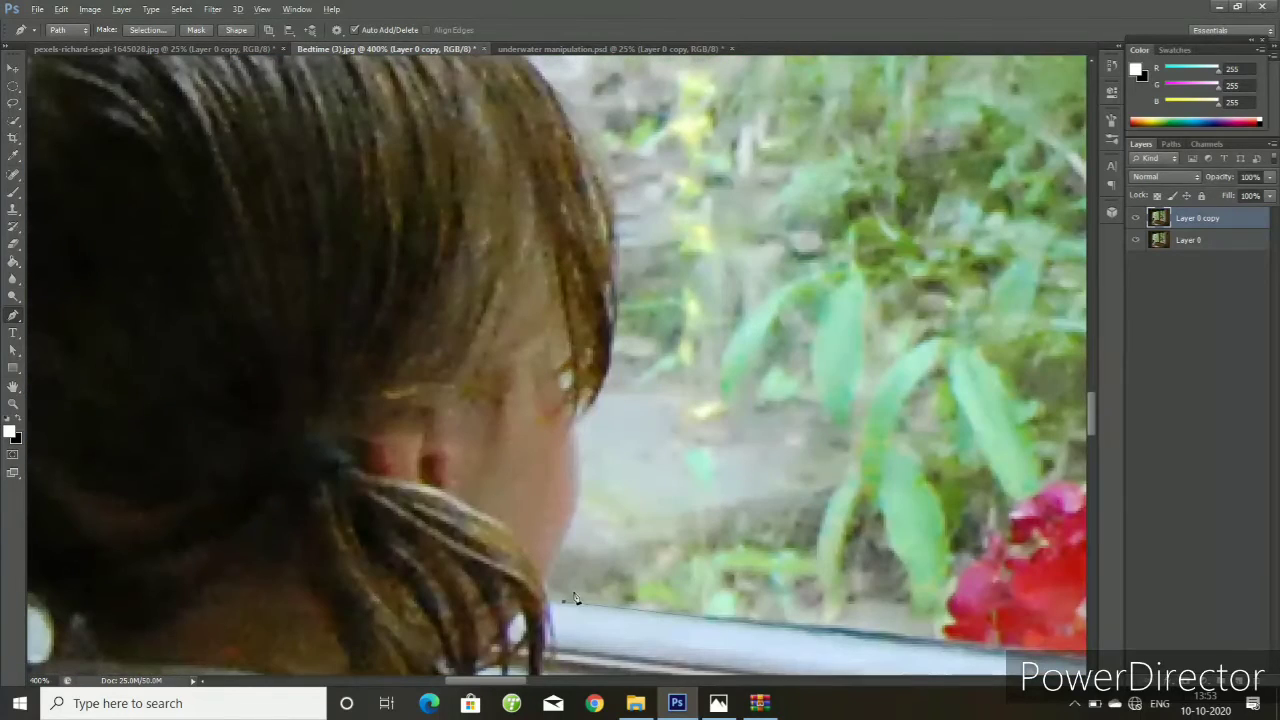
left_click_drag(574, 542, 613, 487)
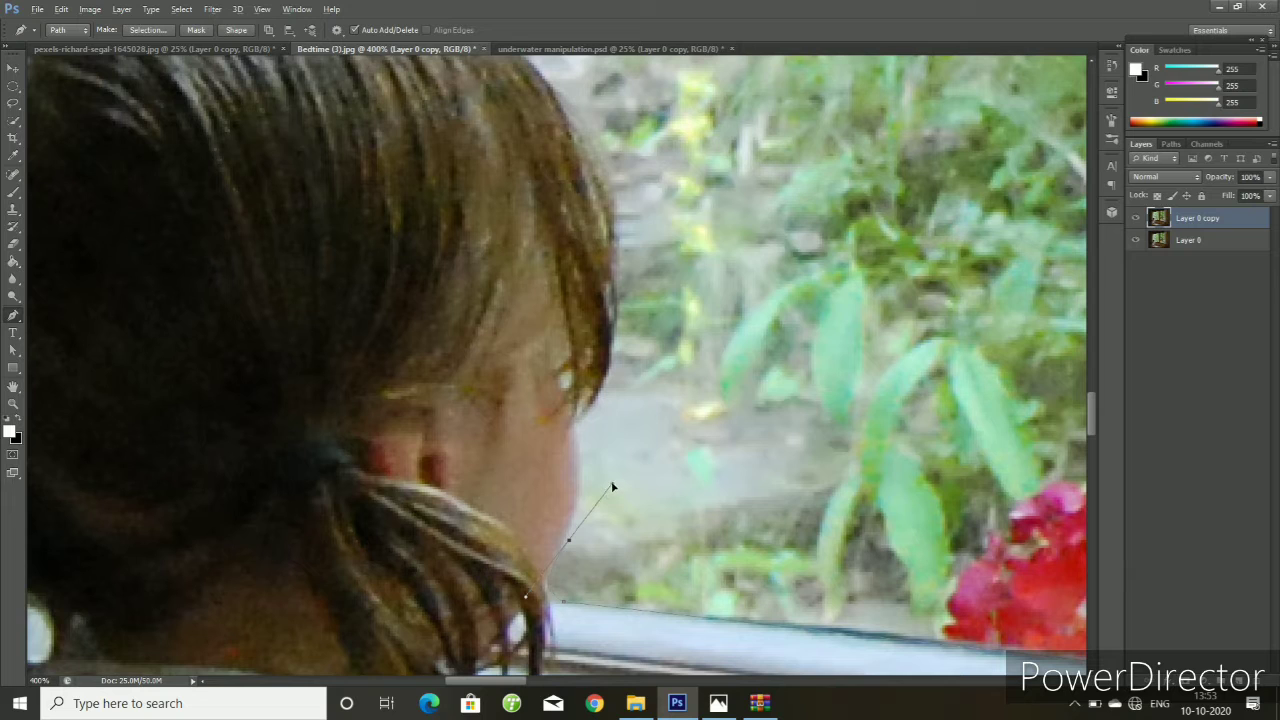
left_click(570, 542, "alt")
mouse_move(579, 436)
left_mouse_down()
mouse_move(566, 360)
mouse_move(570, 384)
left_mouse_up()
left_click(608, 382)
left_click(654, 334)
mouse_move(588, 127)
left_mouse_down()
mouse_move(533, 116)
mouse_move(537, 66)
left_mouse_up()
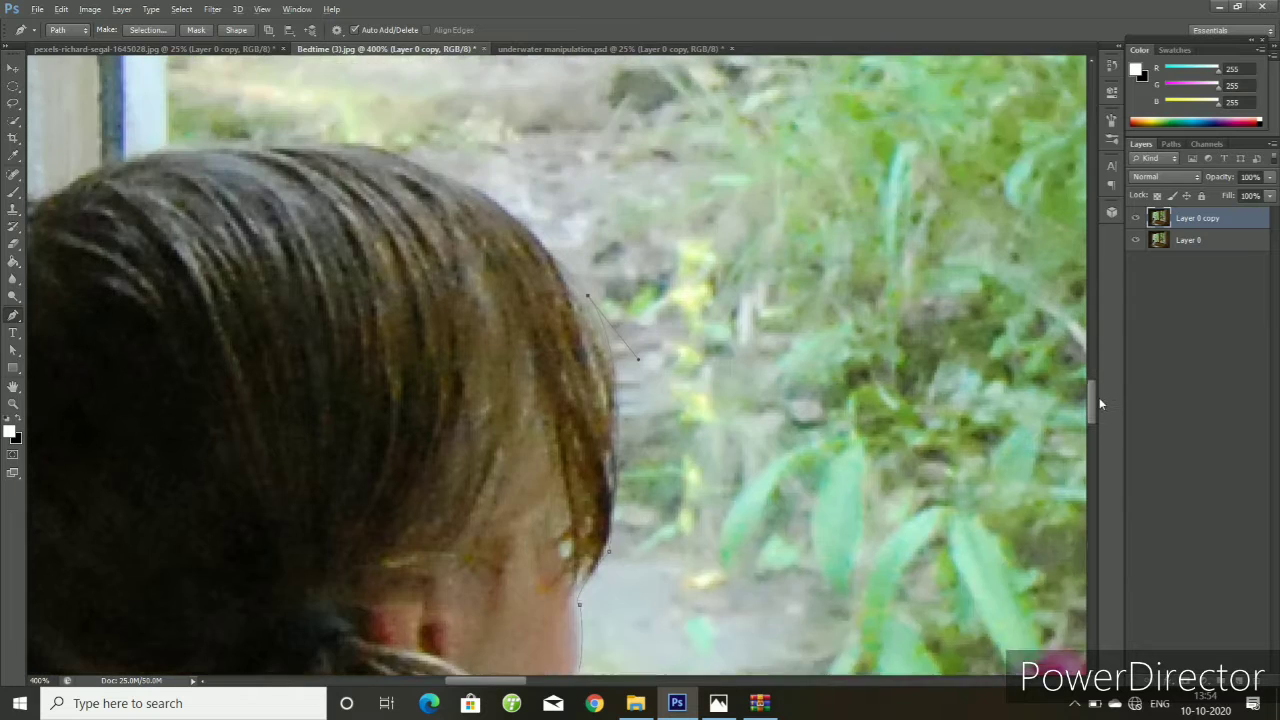
- Extend the path over the girl's hair with curved anchors, breaking one into a sharp corner
left_click_drag(1095, 409, 1104, 389)
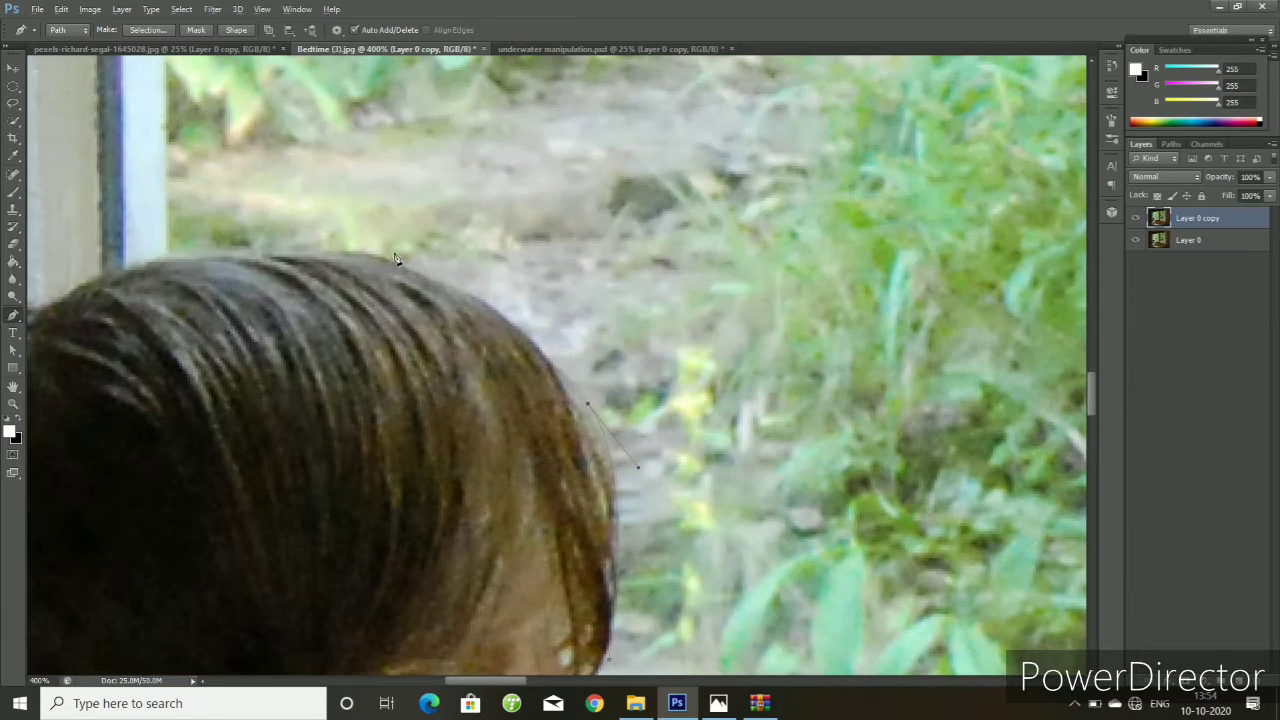
left_click_drag(377, 255, 272, 249)
key("alt")
left_click(379, 256, "alt")
key("ctrl+z")
left_click(378, 256, "alt")
left_click_drag(477, 300, 450, 293)
left_click_drag(386, 254, 358, 250)
left_click_drag(167, 258, 176, 267)
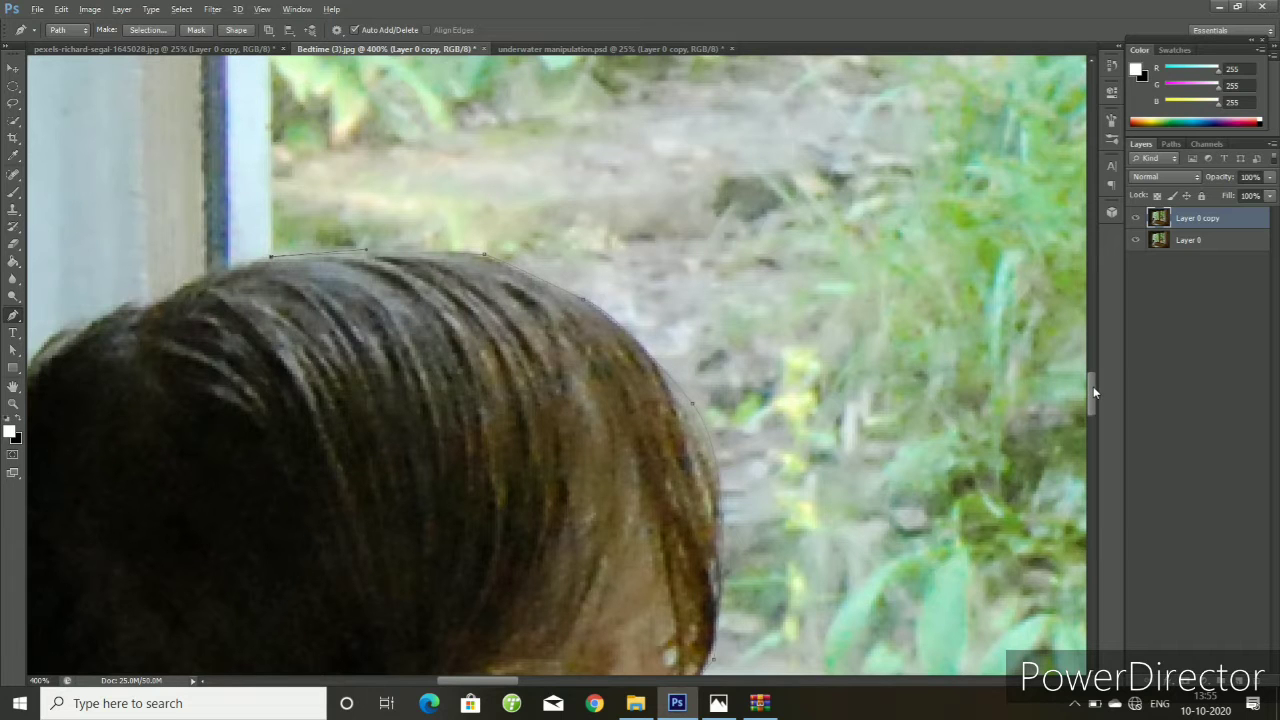
- Continue the path up the left window frame edge toward the top corner
left_click_drag(1093, 386, 1111, 338)
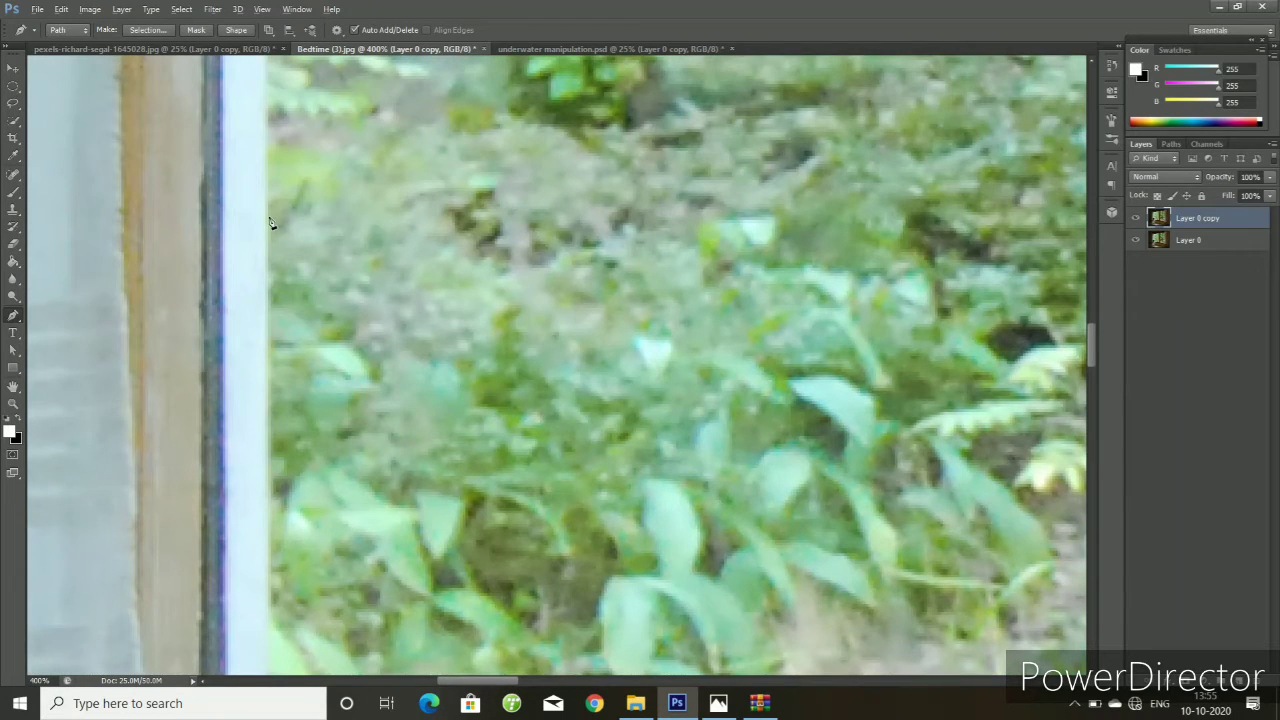
left_click(268, 221)
left_click_drag(1091, 341, 1104, 309)
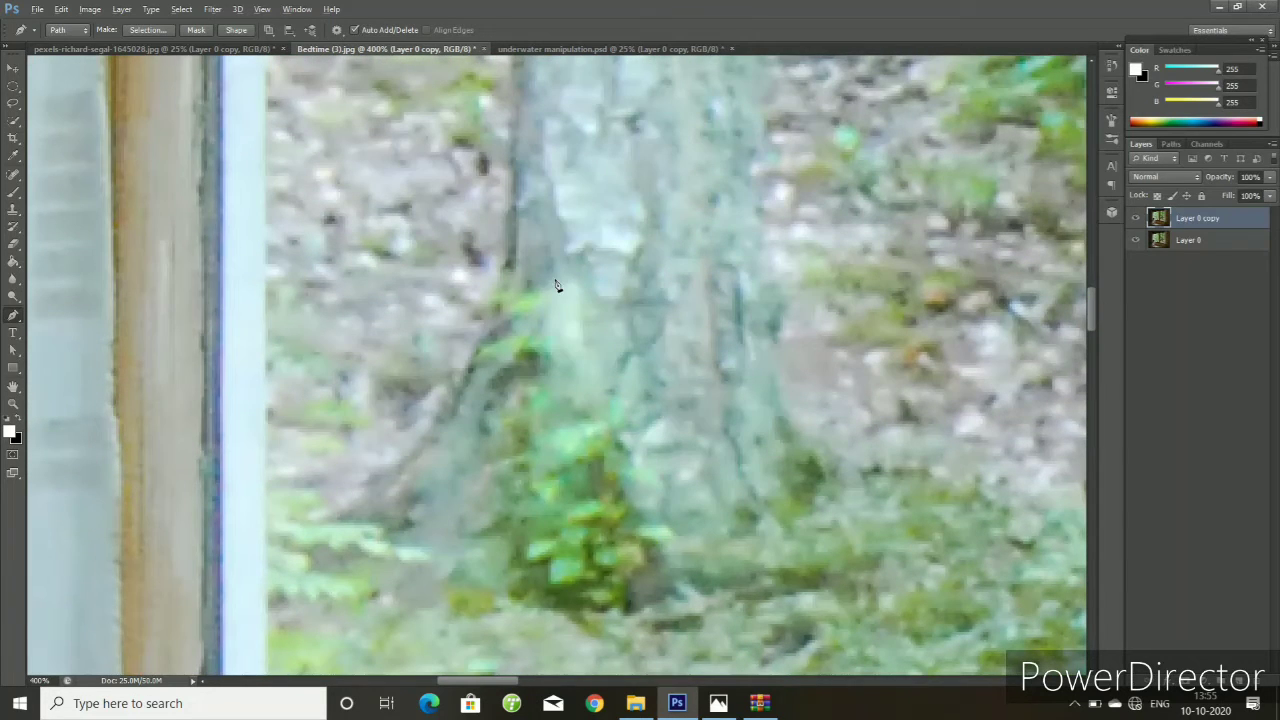
left_click(266, 178)
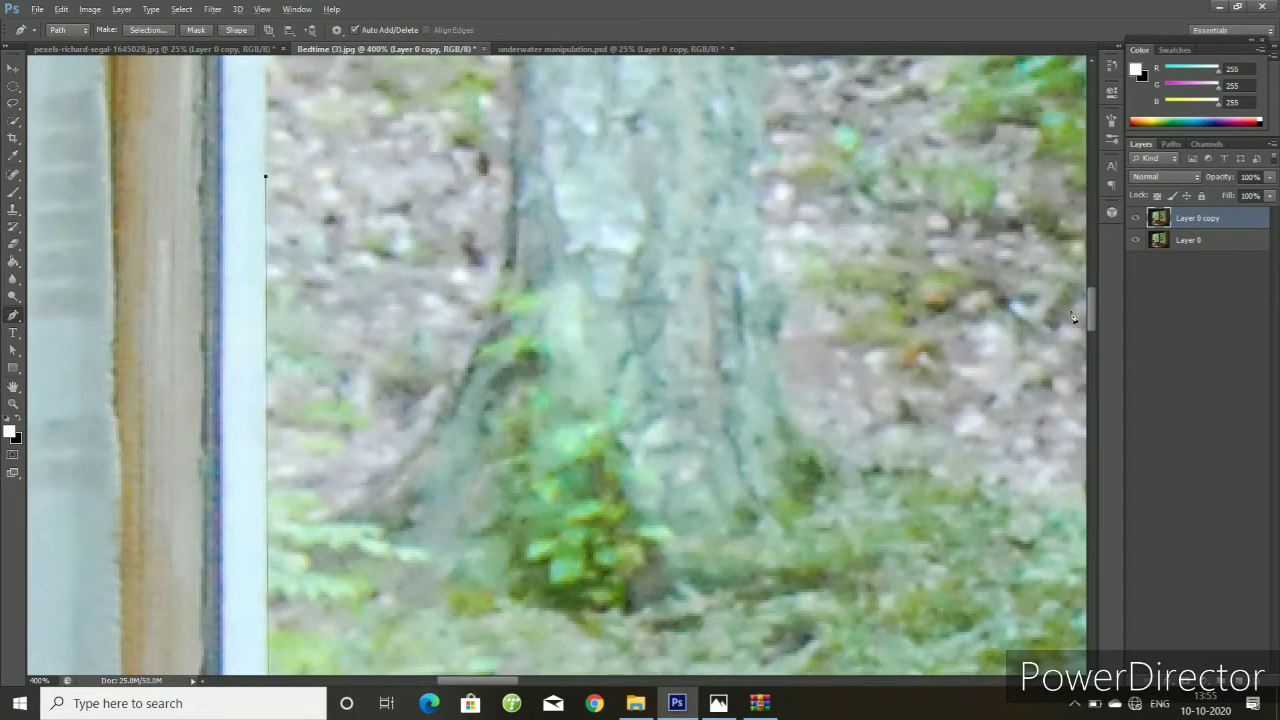
mouse_move(1090, 308)
left_mouse_down()
mouse_move(1100, 165)
mouse_move(1100, 200)
left_mouse_up()
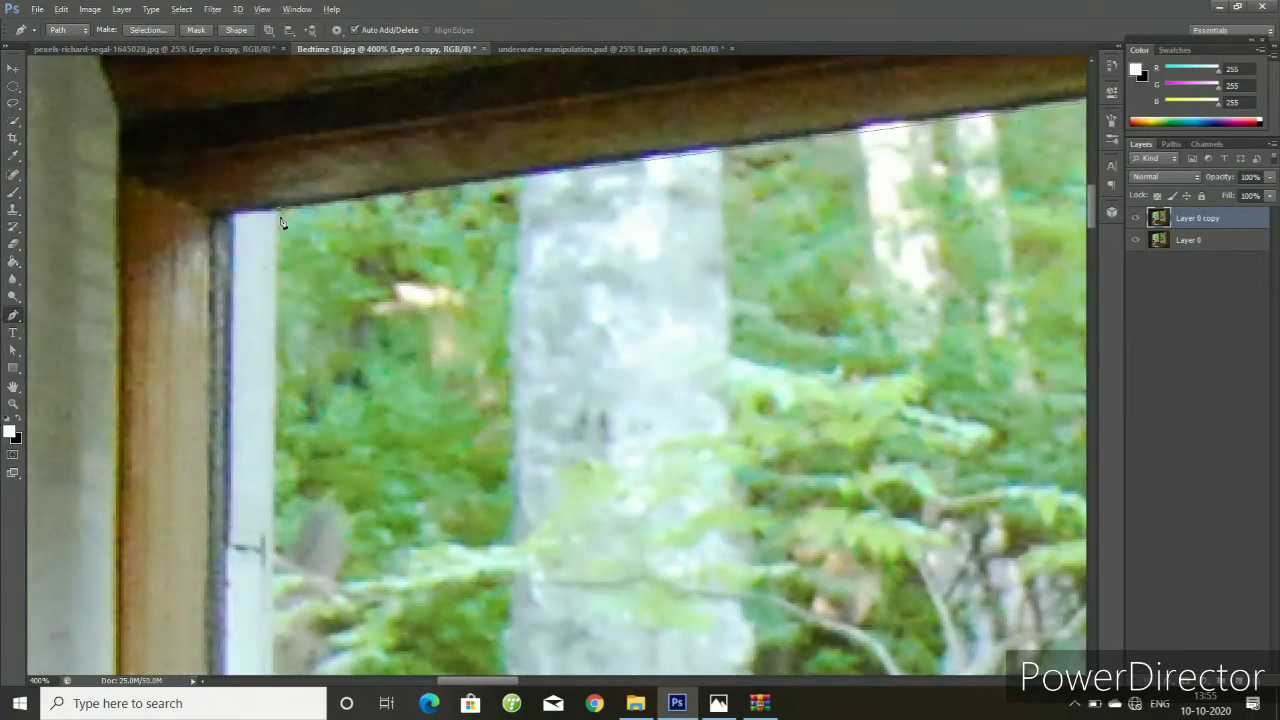
- Turn the window path into a selection and zoom out to see the whole window
right_click(380, 308)
left_click(419, 372)
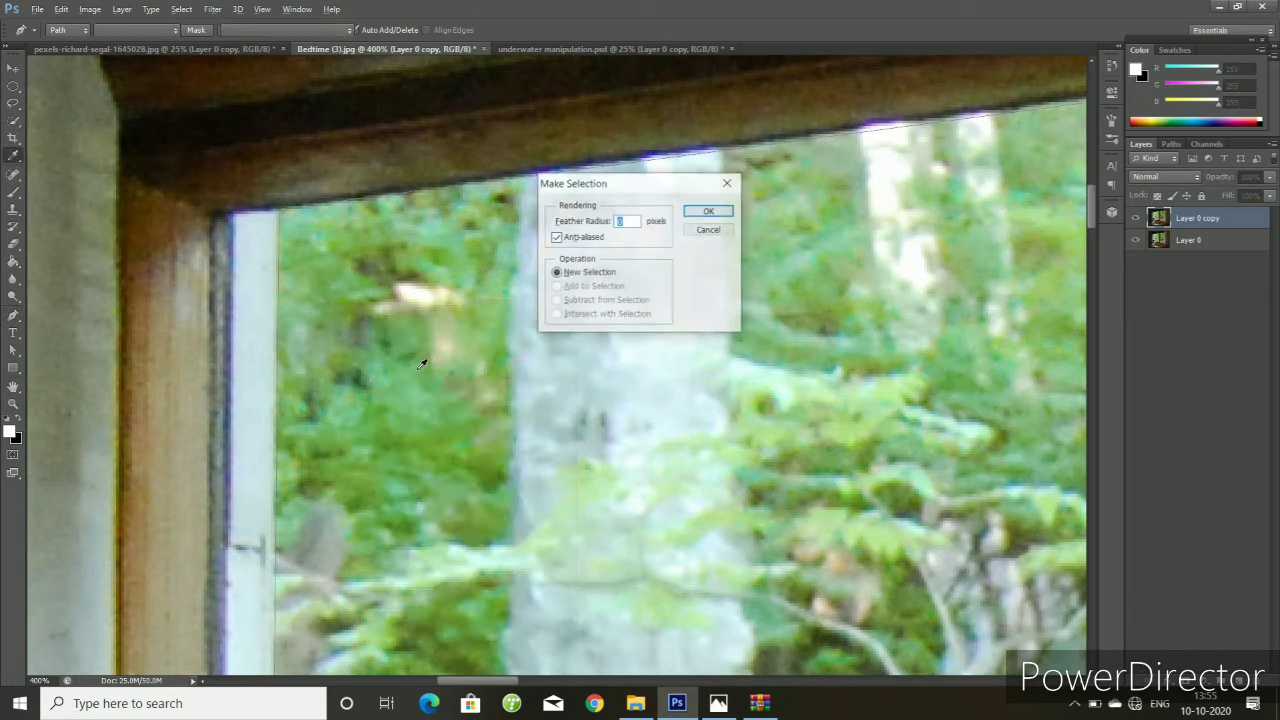
left_click(696, 213)
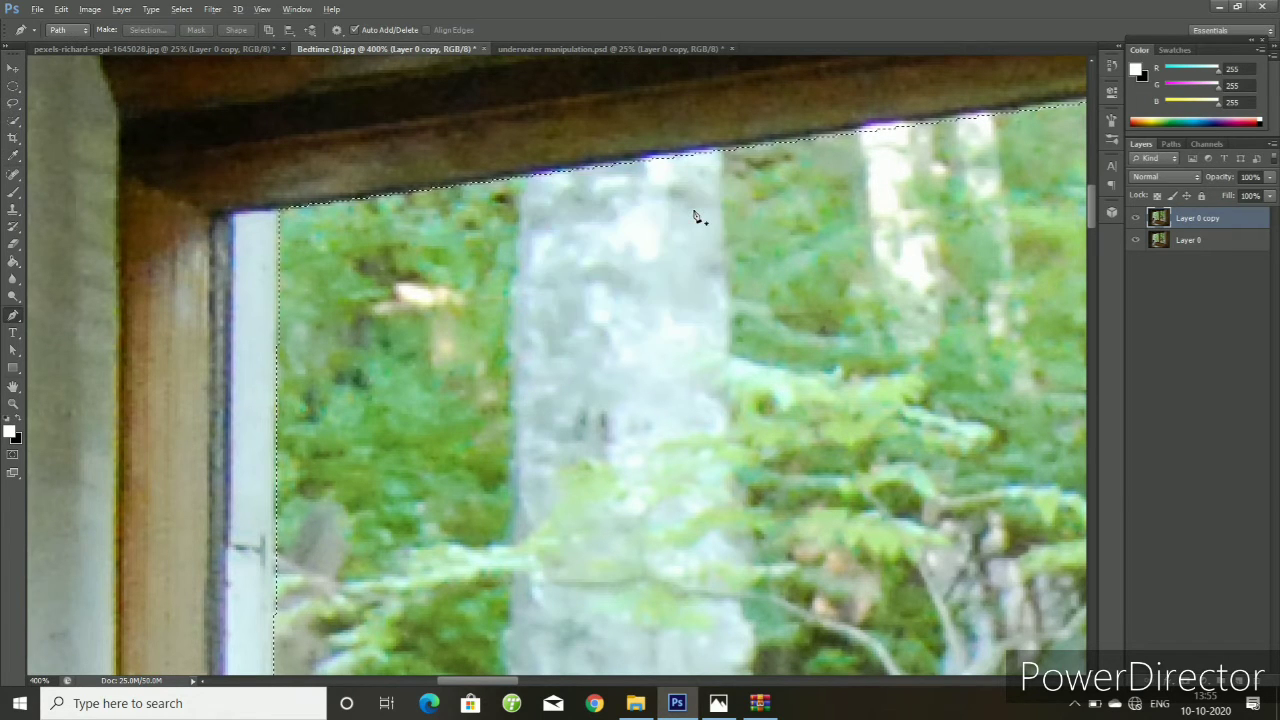
key("ctrl+minus")
key("ctrl+minus")
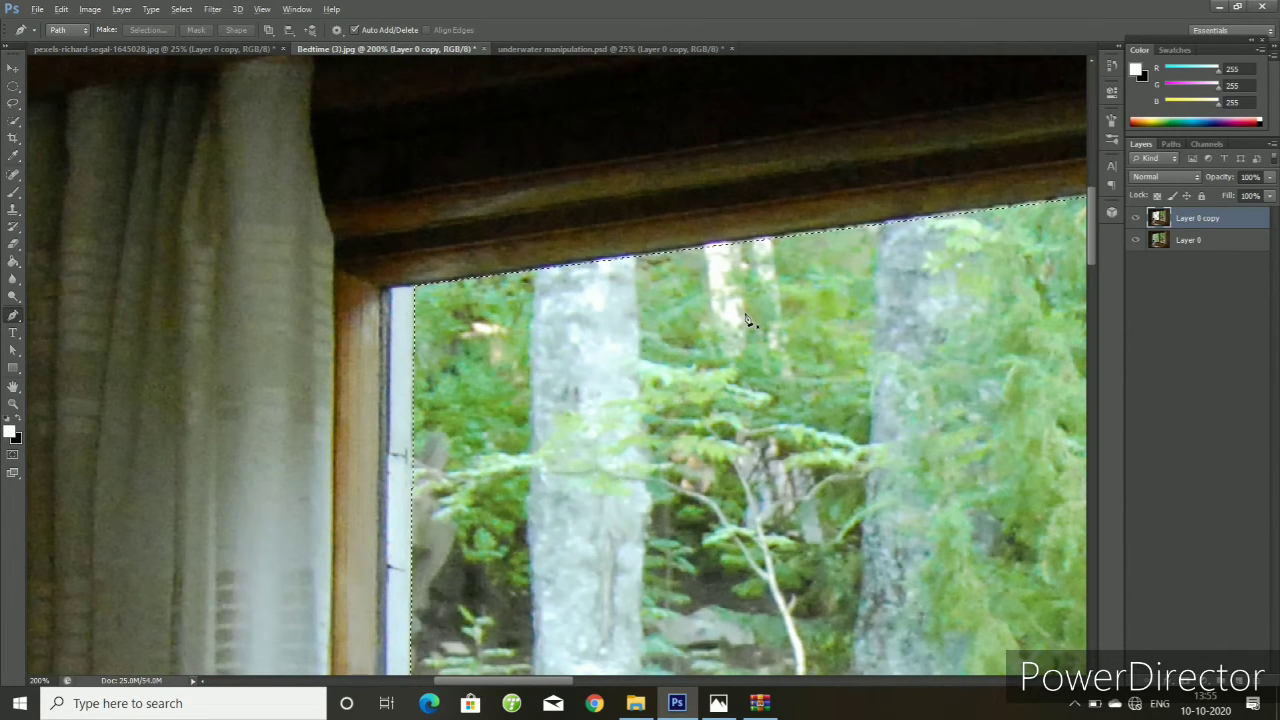
key("ctrl+minus")
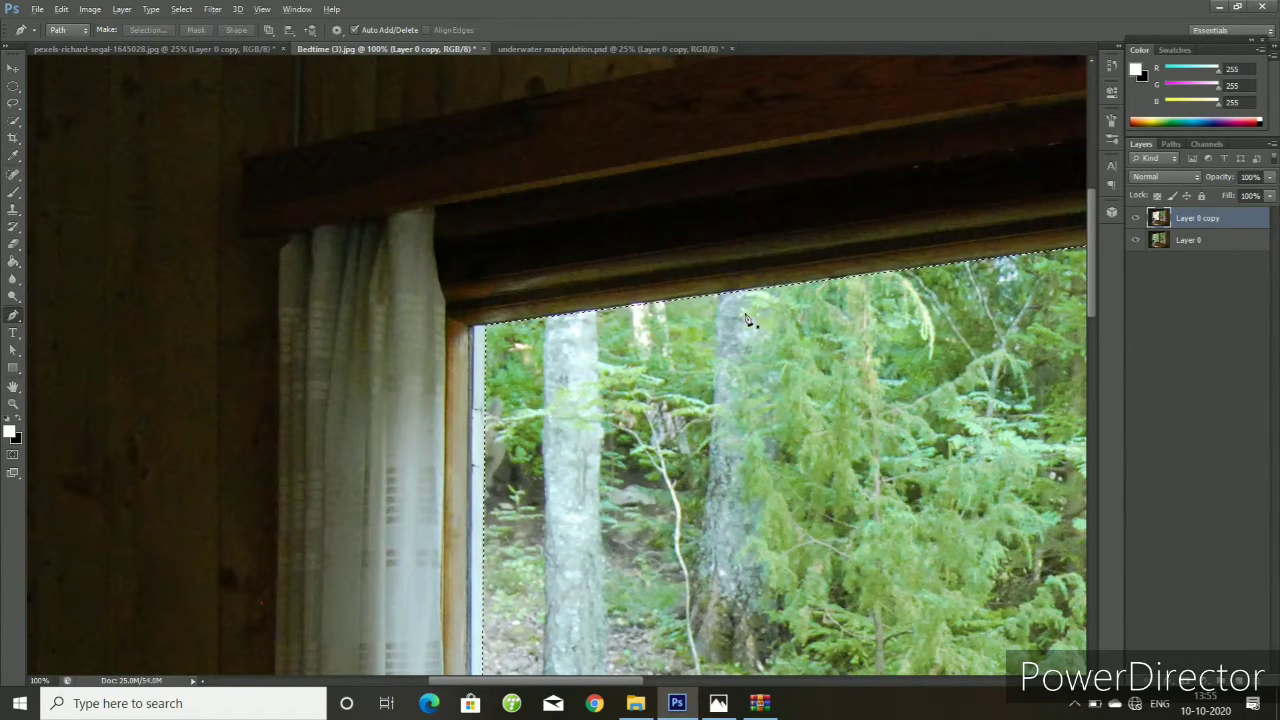
- Trace a pen path along the middle window opening's top edge and down past the latch
left_click_drag(593, 679, 760, 679)
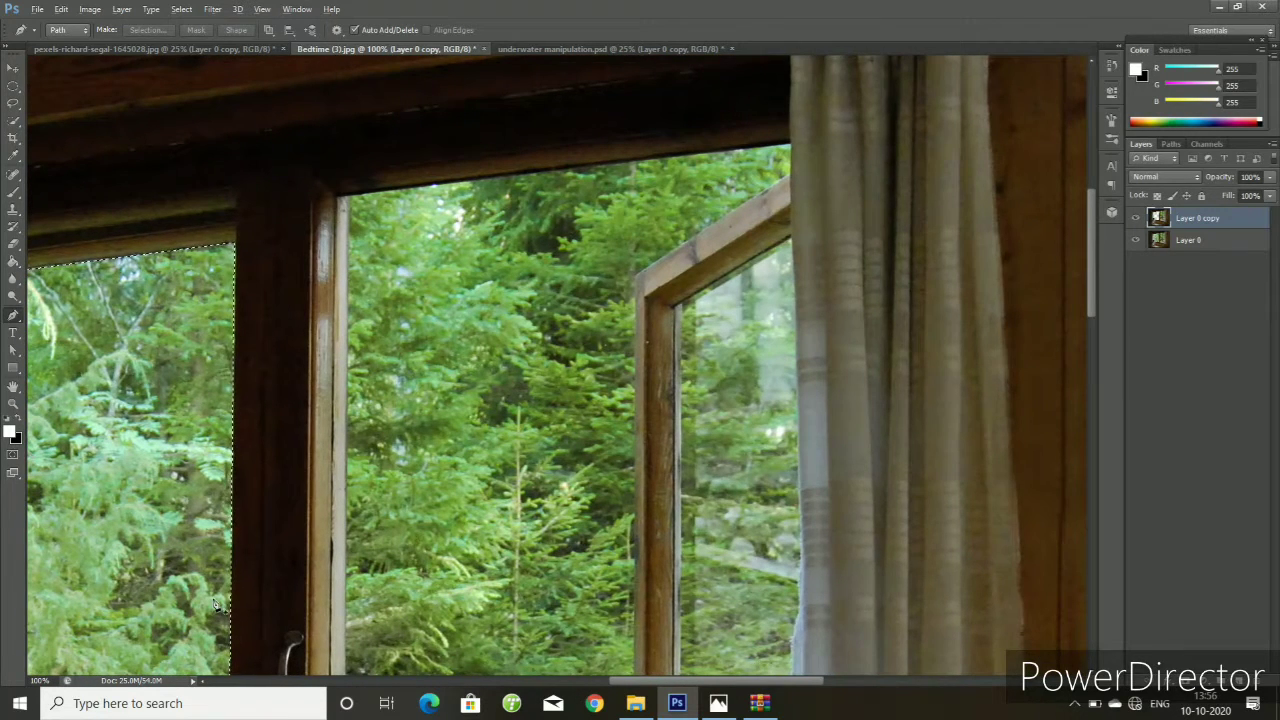
left_click(349, 195)
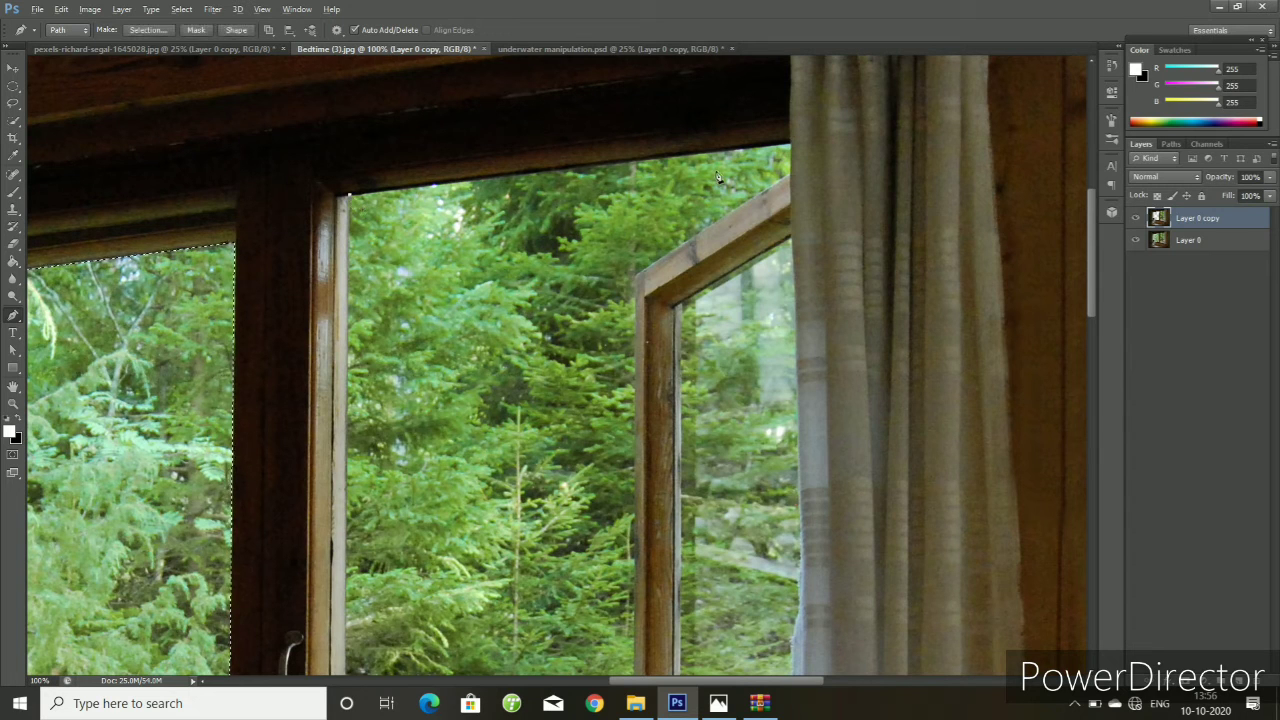
left_click(791, 146)
left_click_drag(1093, 233, 1093, 245)
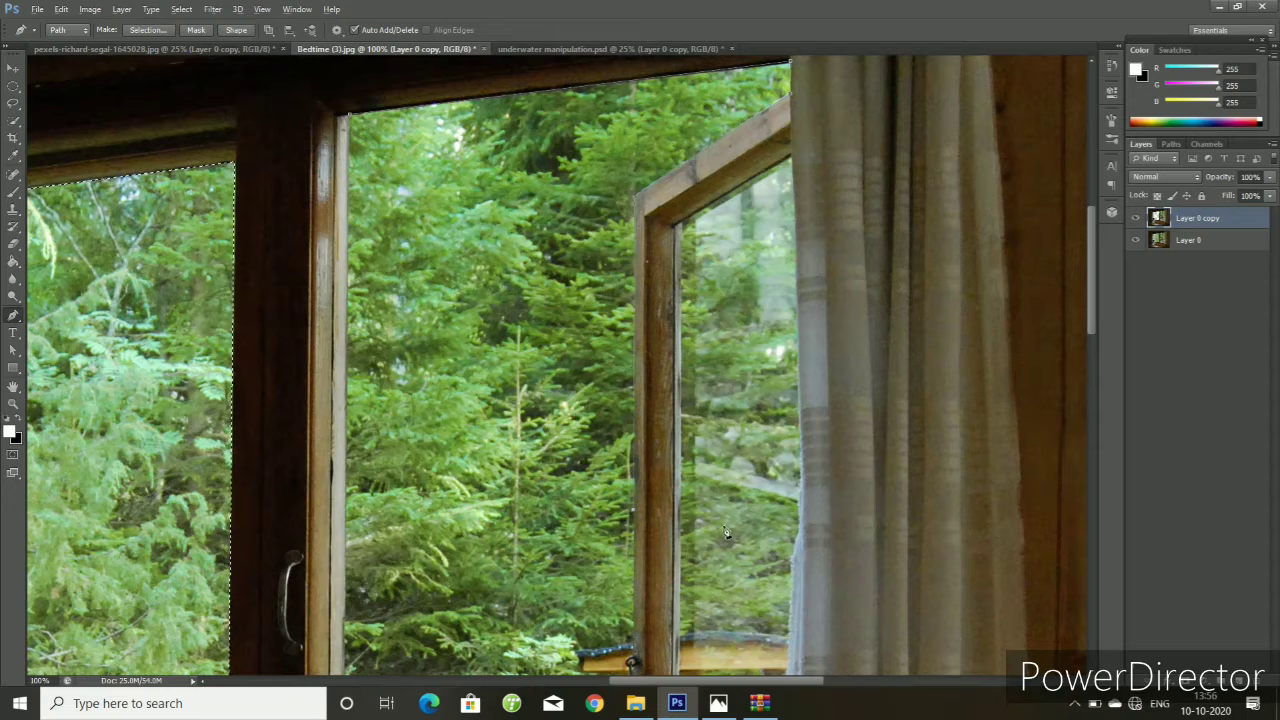
left_click_drag(1093, 300, 1099, 340)
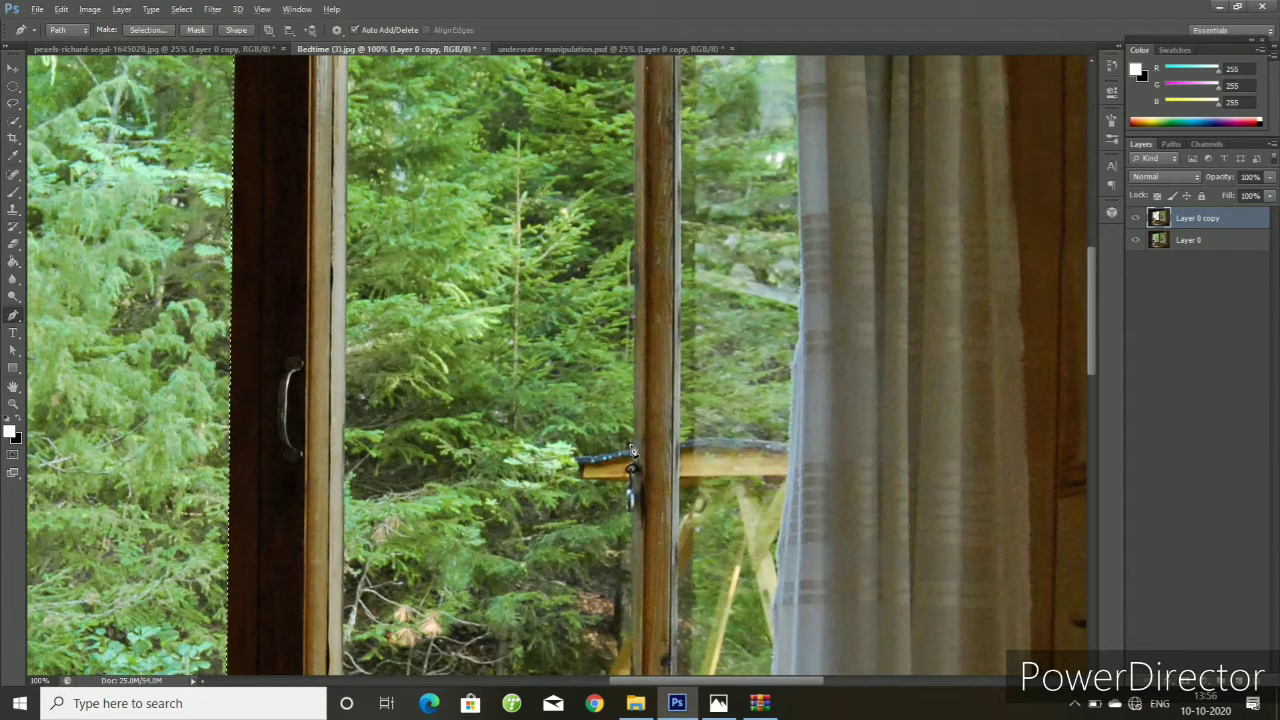
left_click(631, 447)
left_click_drag(1094, 338, 1096, 411)
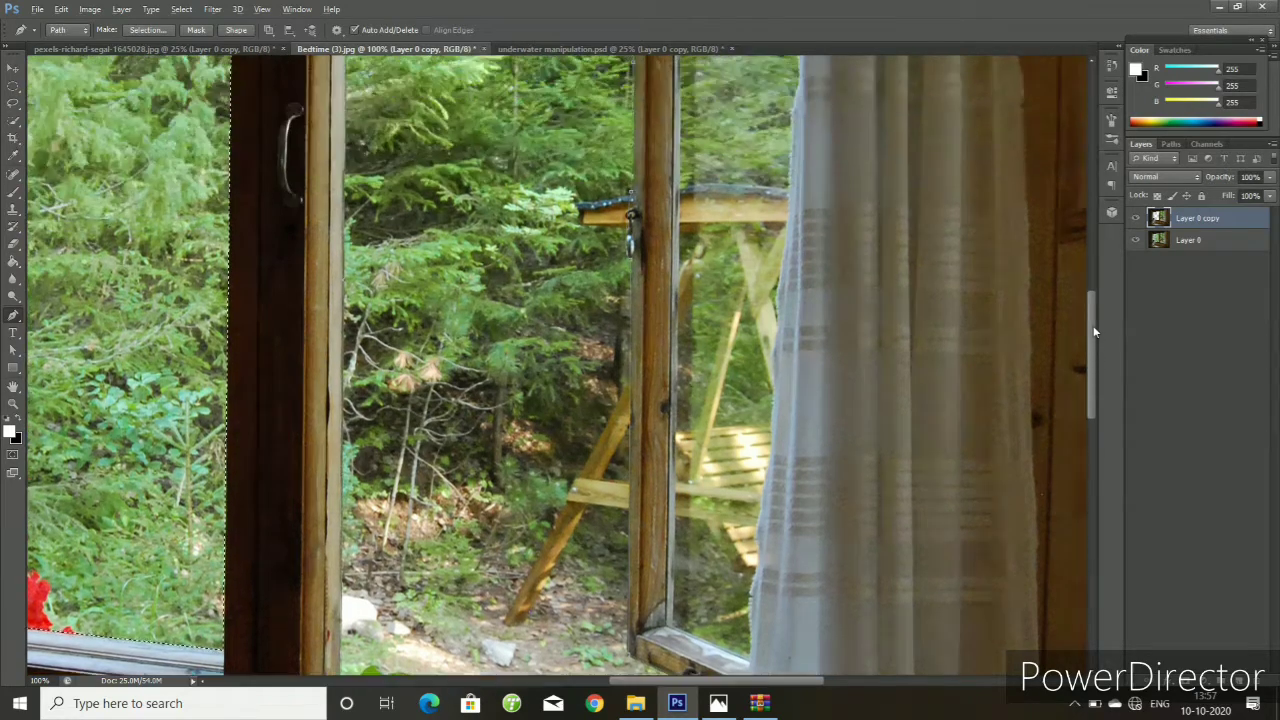
left_click_drag(1093, 368, 1093, 195)
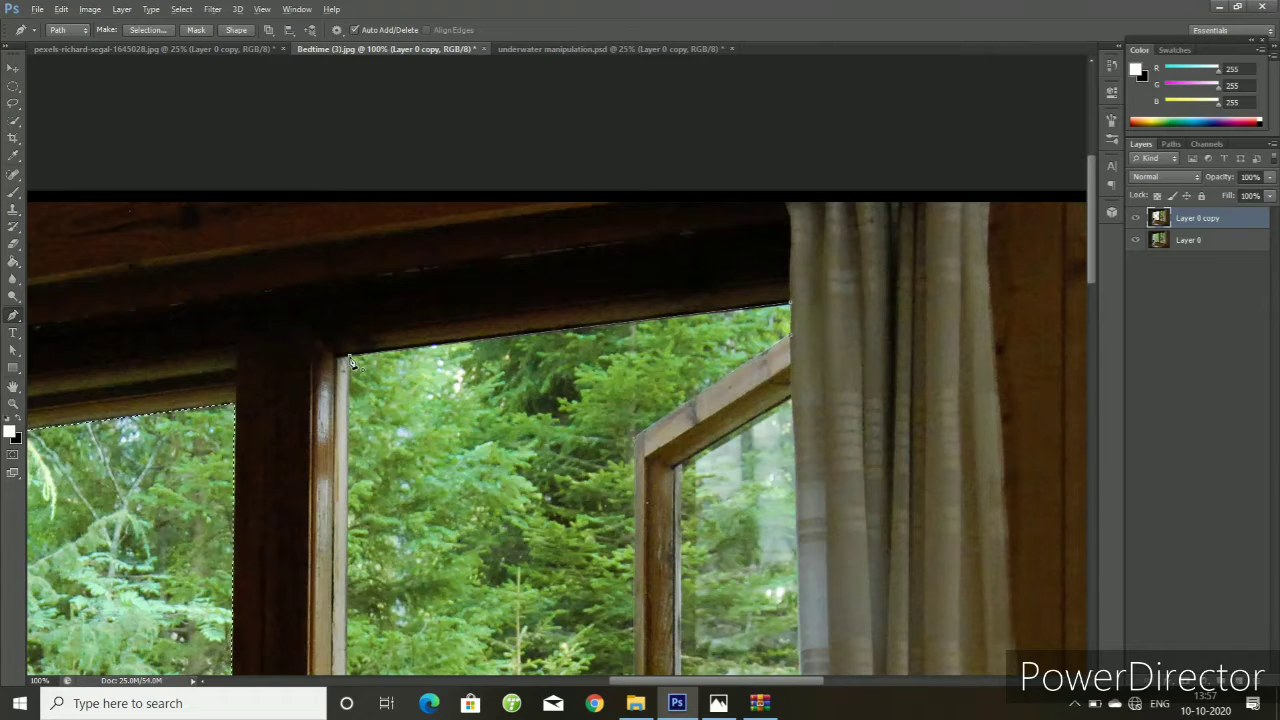
- Attempt to fill the middle window path and dismiss the resulting error
right_click(594, 498)
left_click(656, 246)
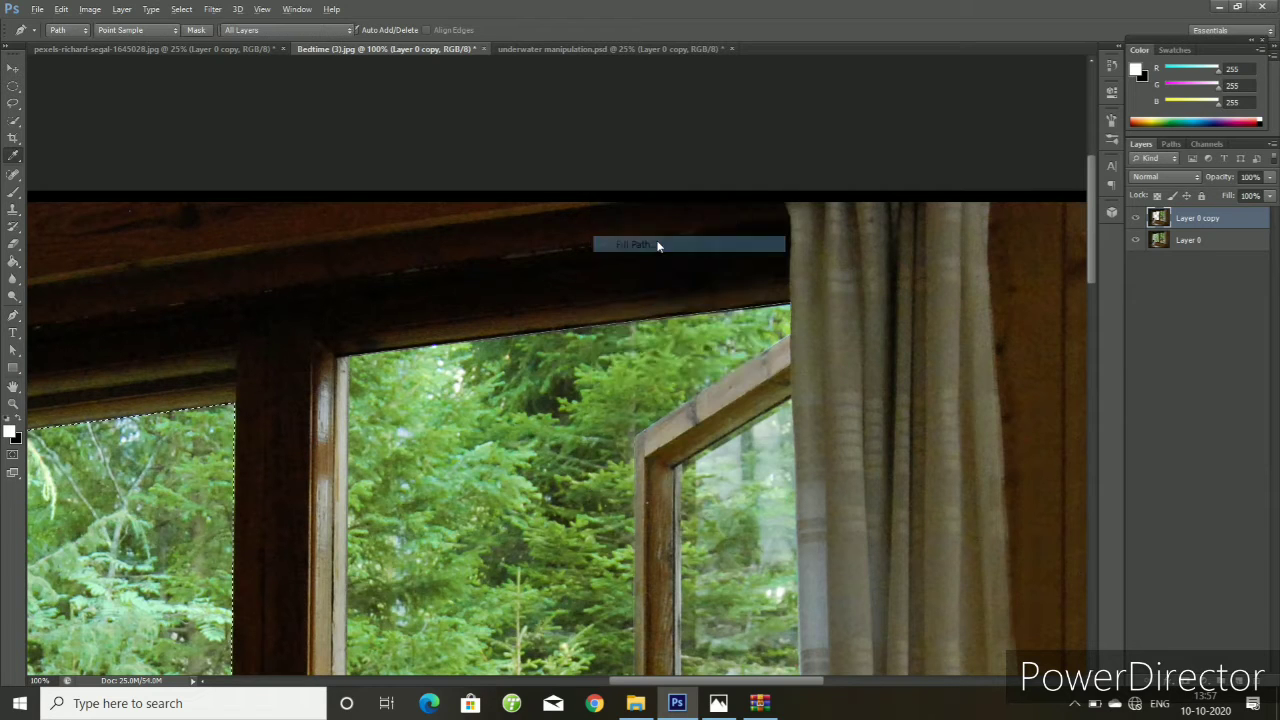
left_click(730, 188)
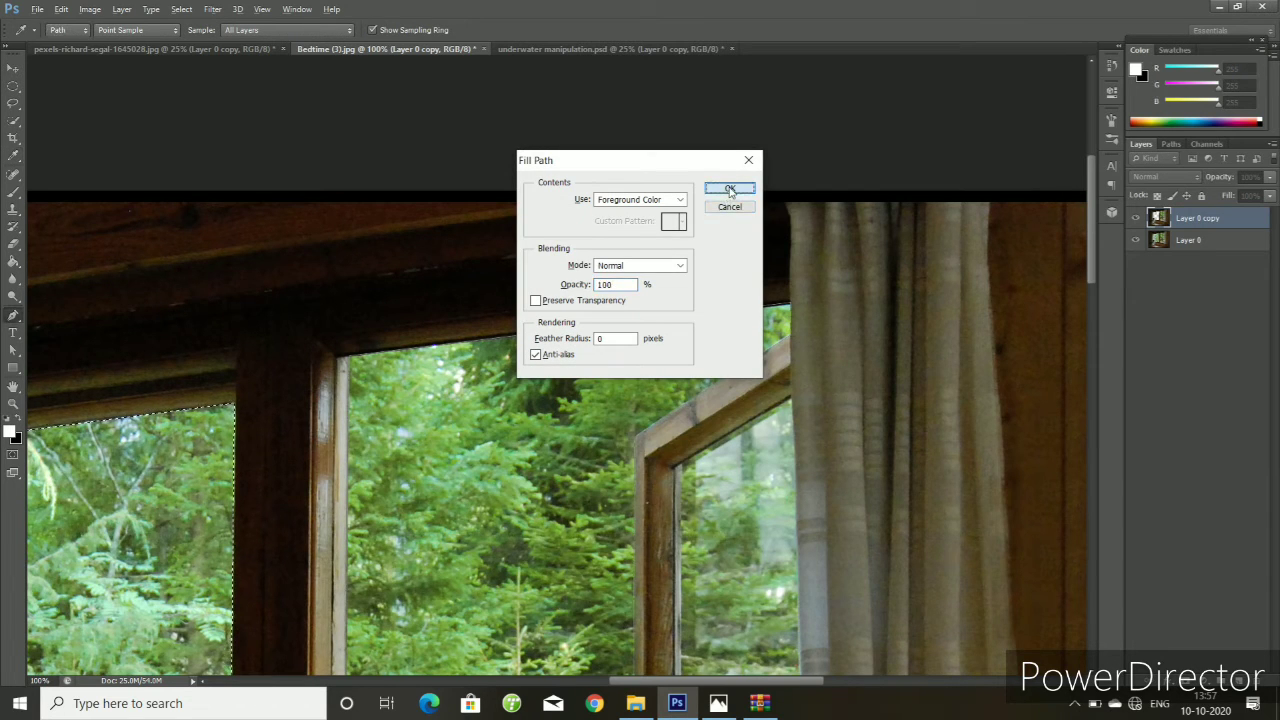
left_click(634, 266)
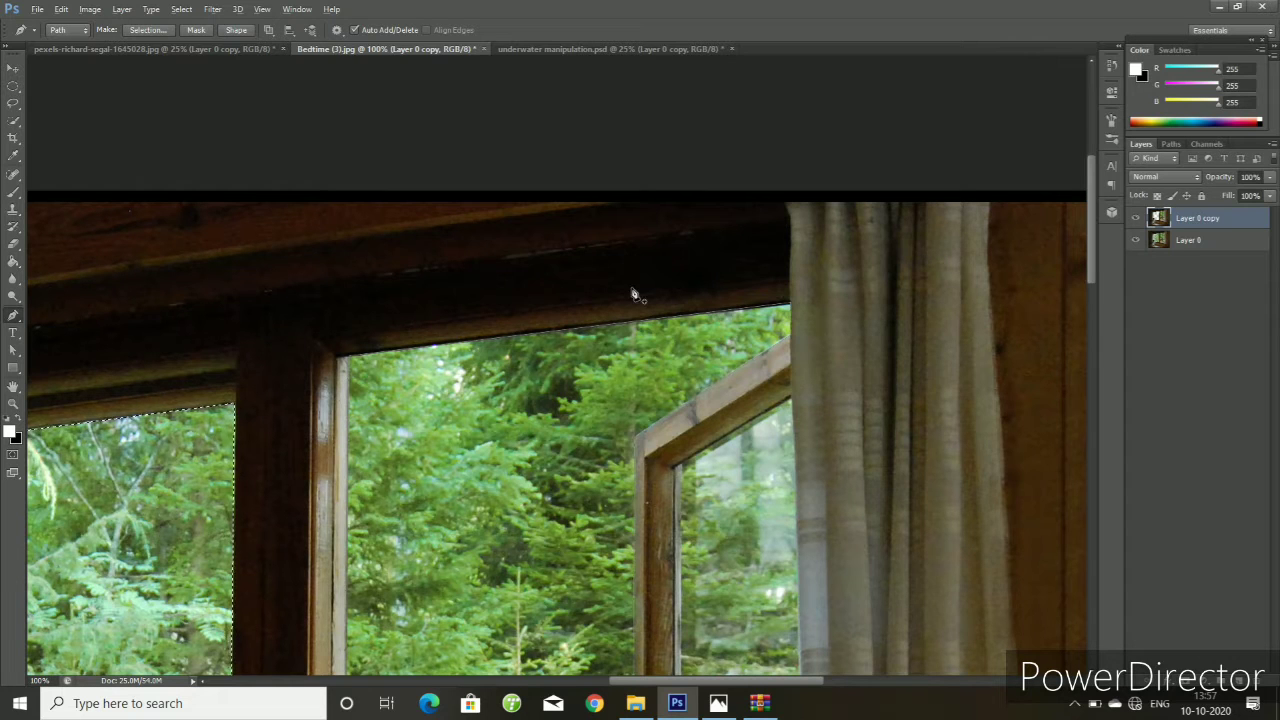
- Convert the middle window path into a selection and begin a new path at the open sash
right_click(530, 418)
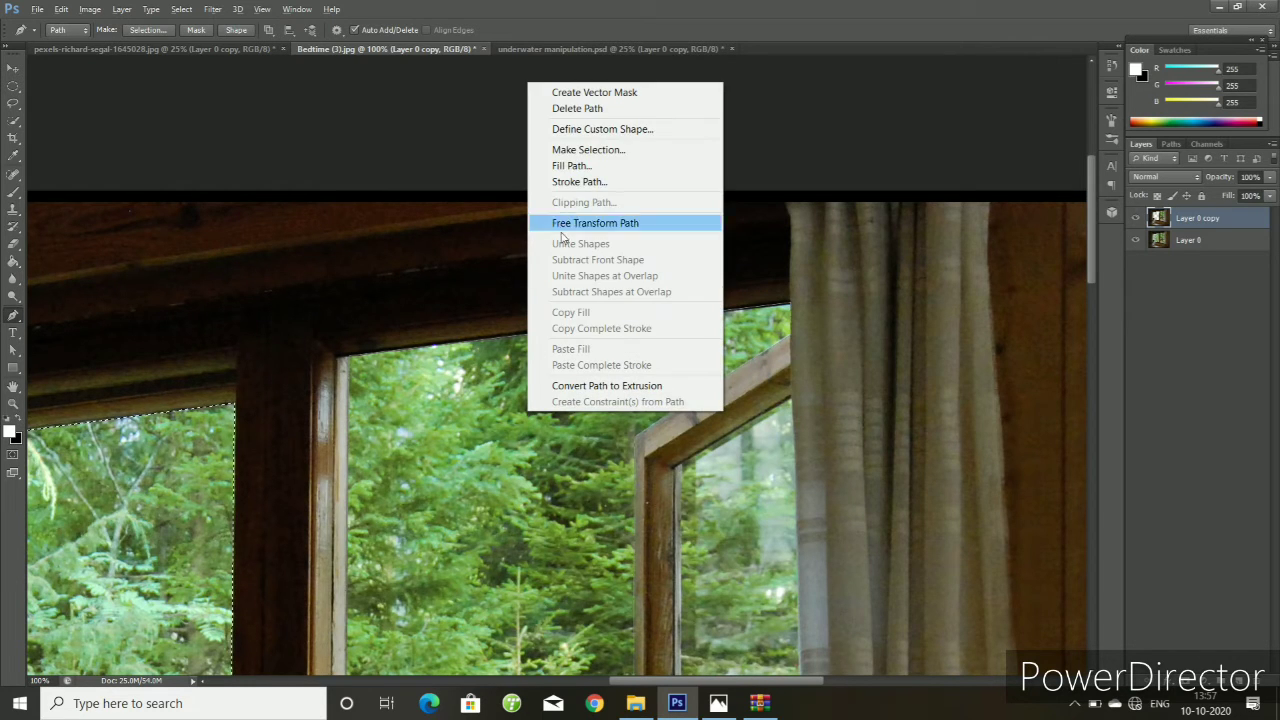
left_click(594, 150)
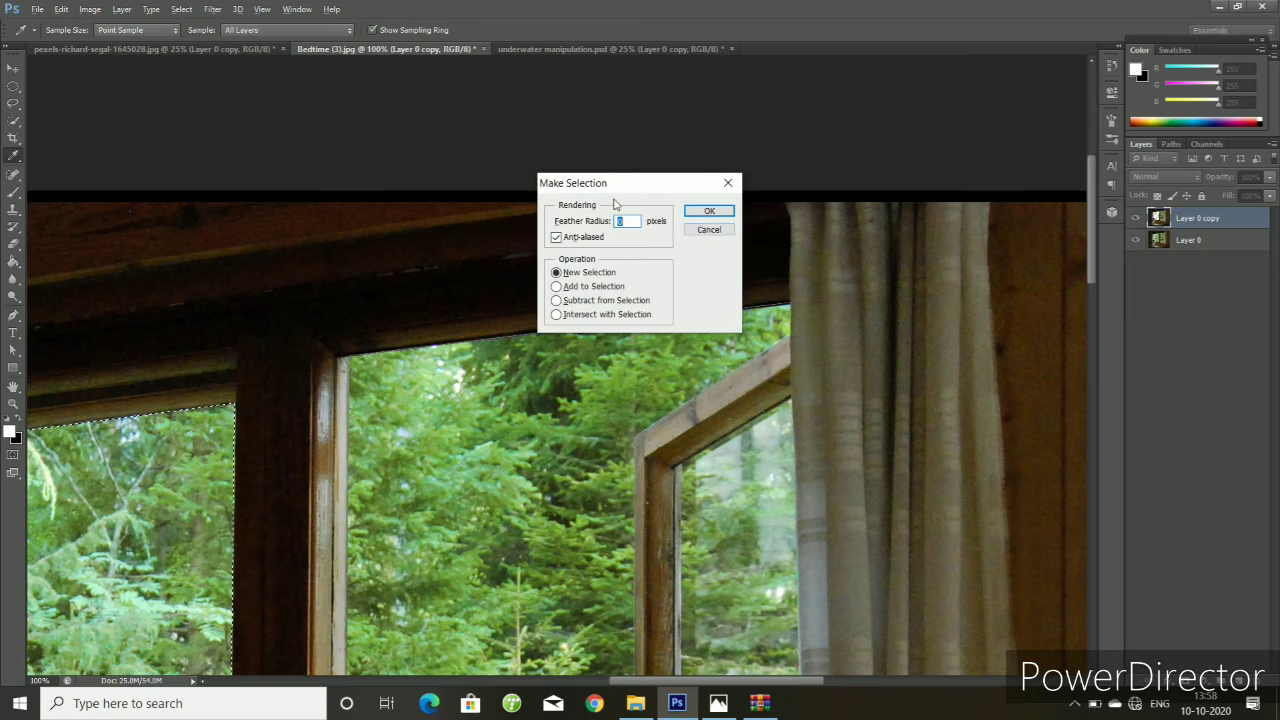
left_click(708, 208)
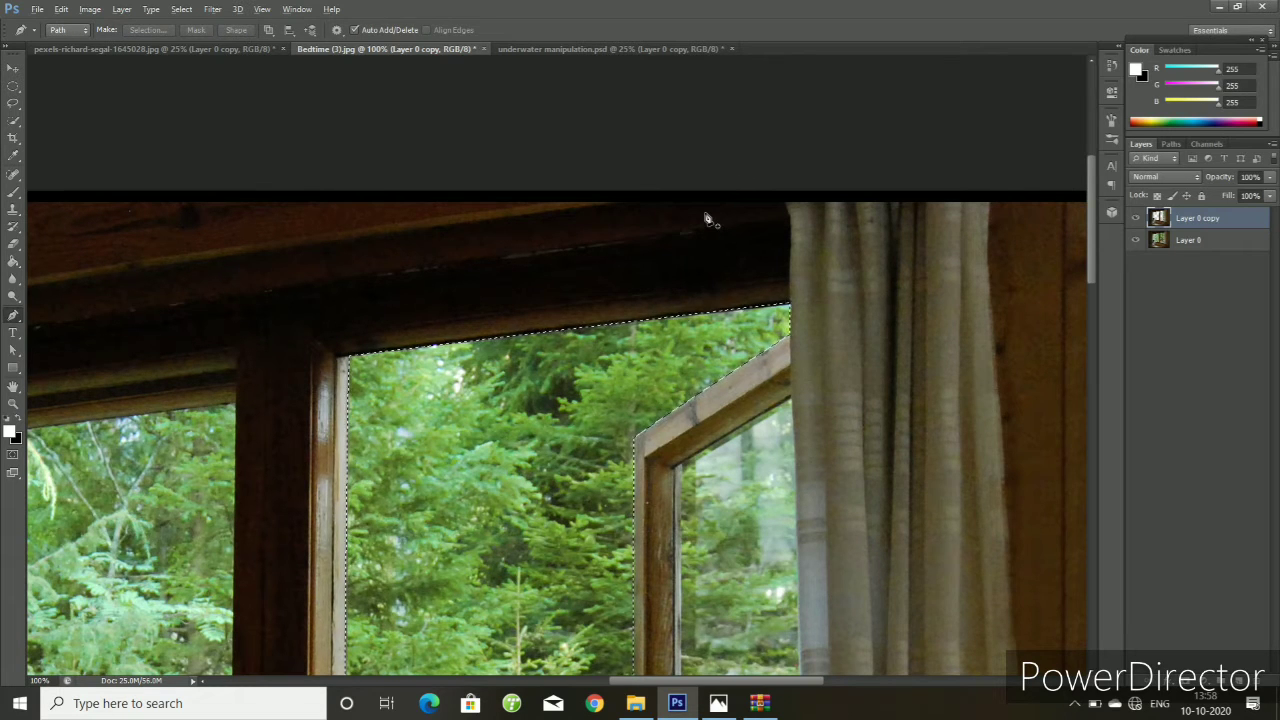
left_click(673, 467)
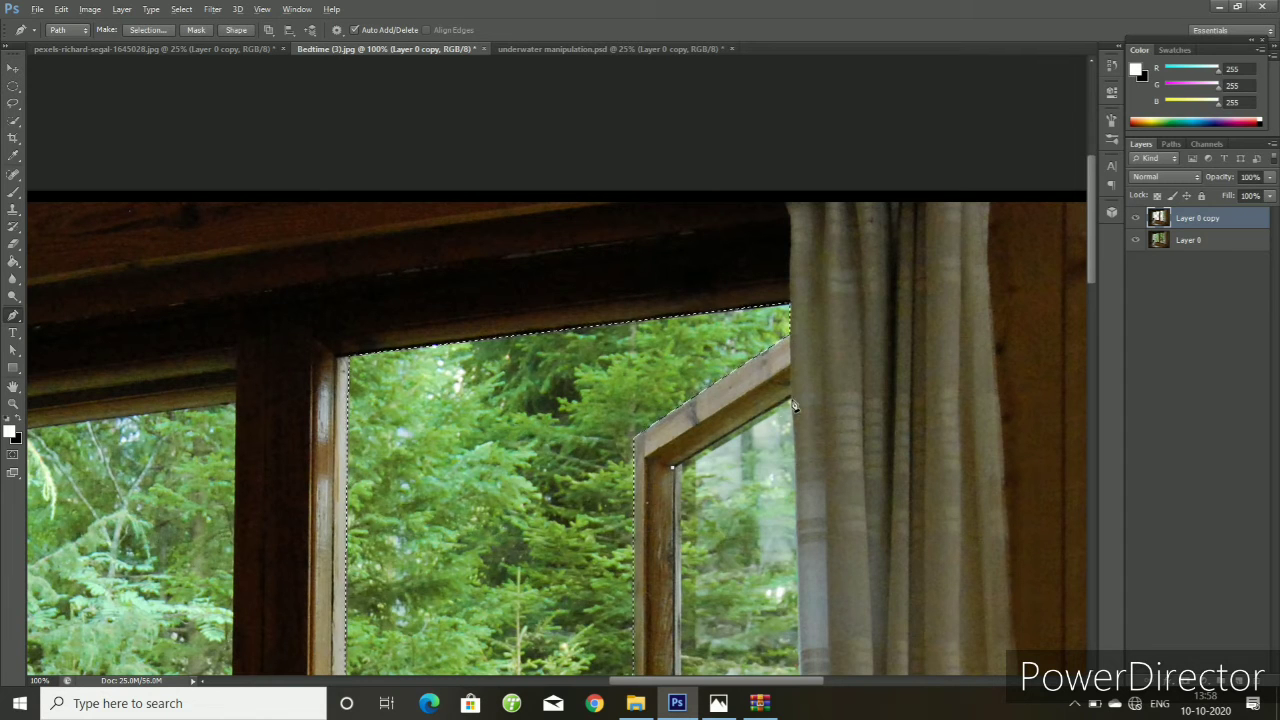
left_click(790, 403)
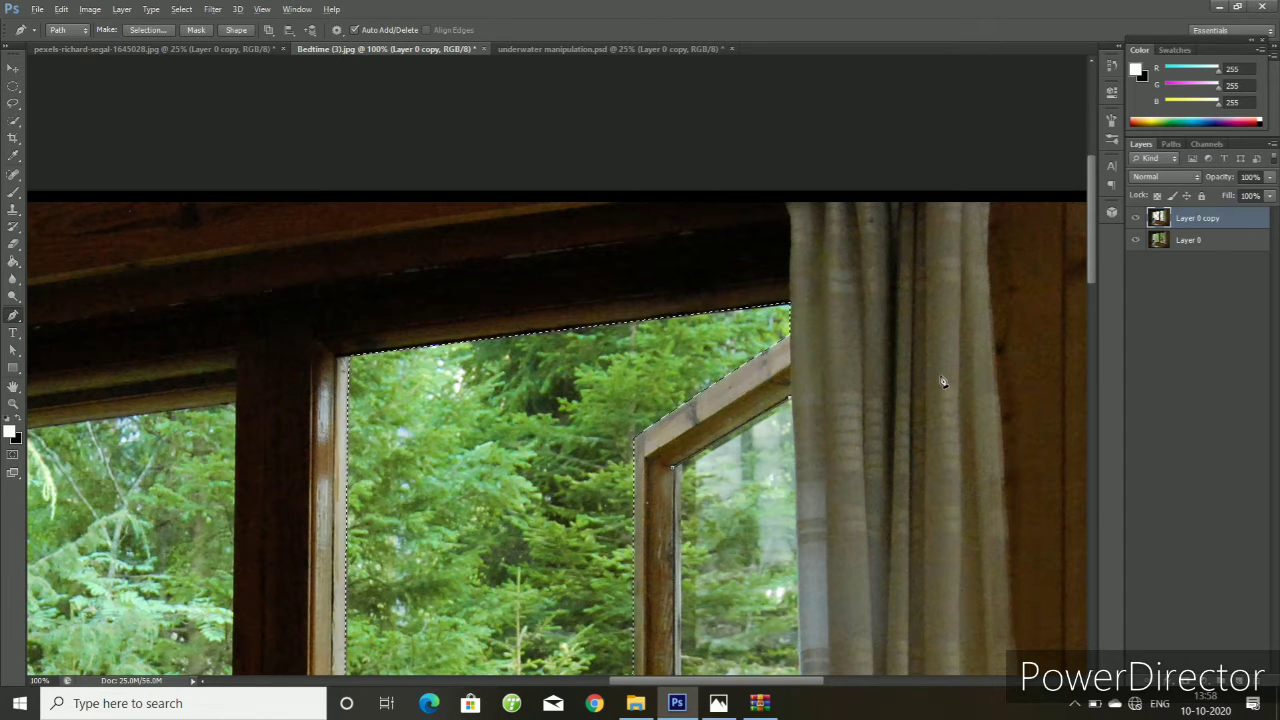
- Deselect and keep tracing the open sash's glass down to the sill and back up
key("ctrl+d")
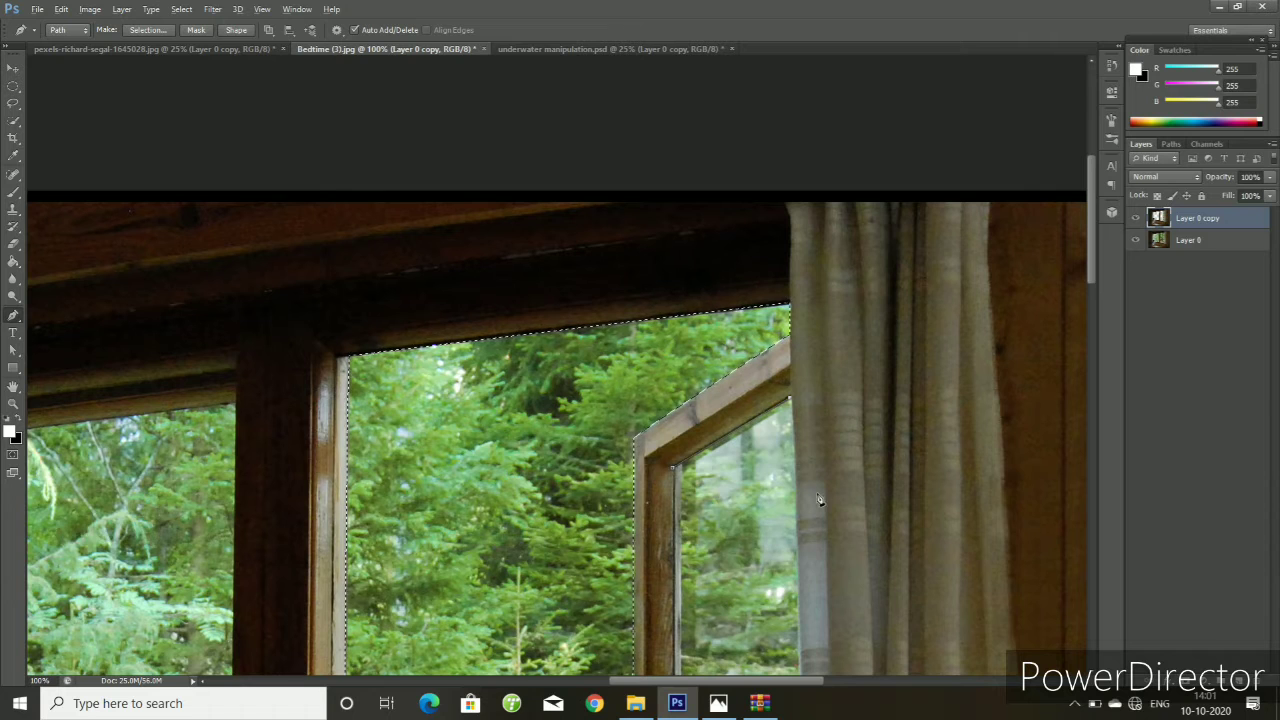
left_click_drag(1094, 246, 1109, 307)
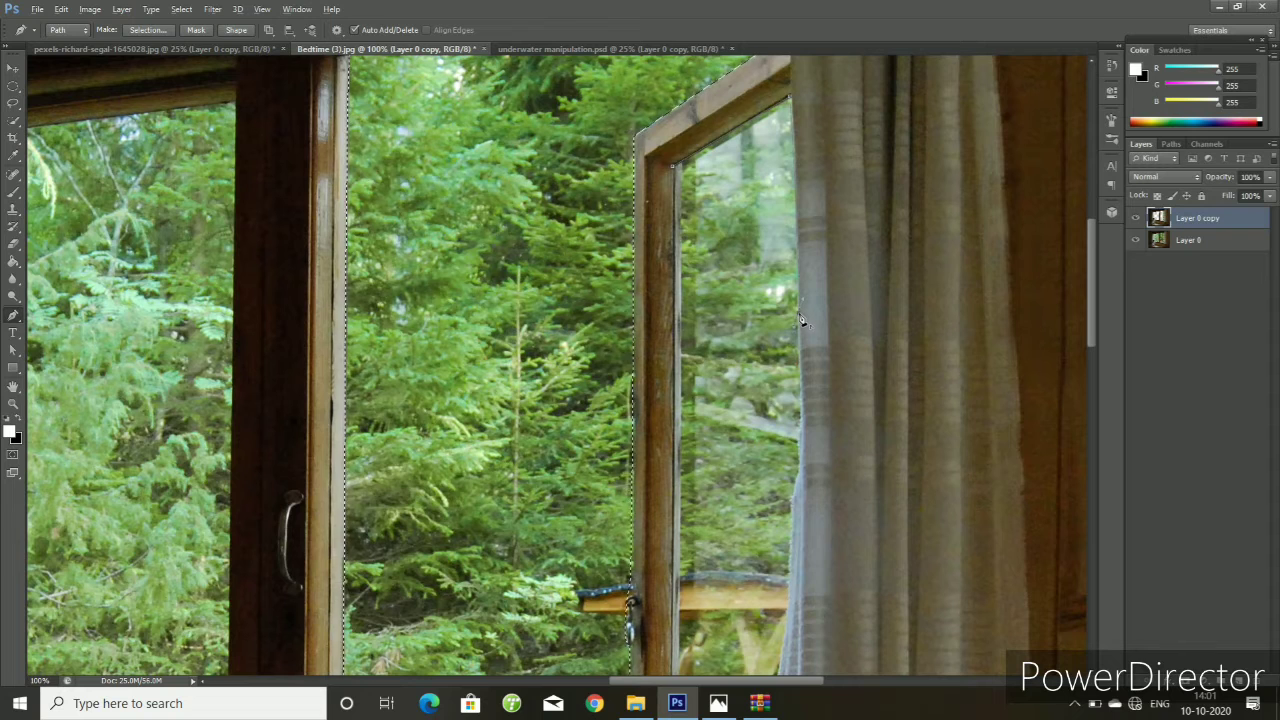
left_click_drag(1091, 278, 1095, 333)
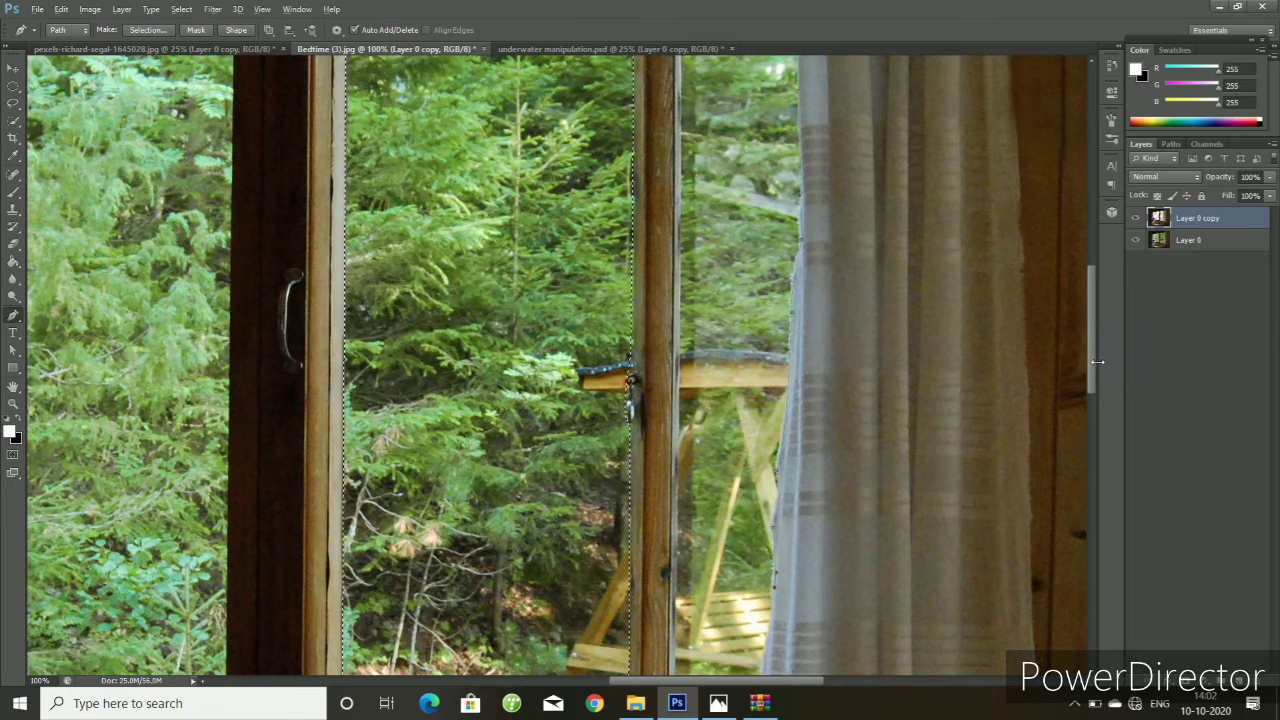
left_click_drag(1090, 368, 1103, 424)
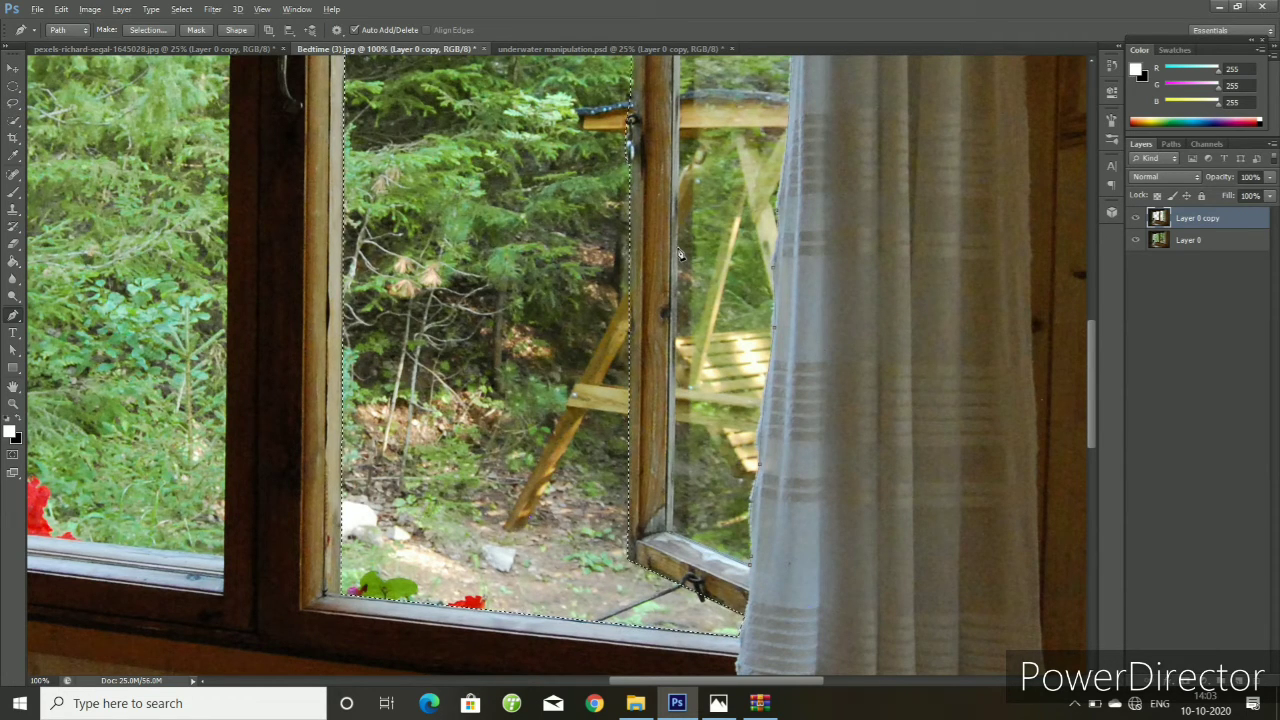
left_click_drag(1088, 368, 1091, 299)
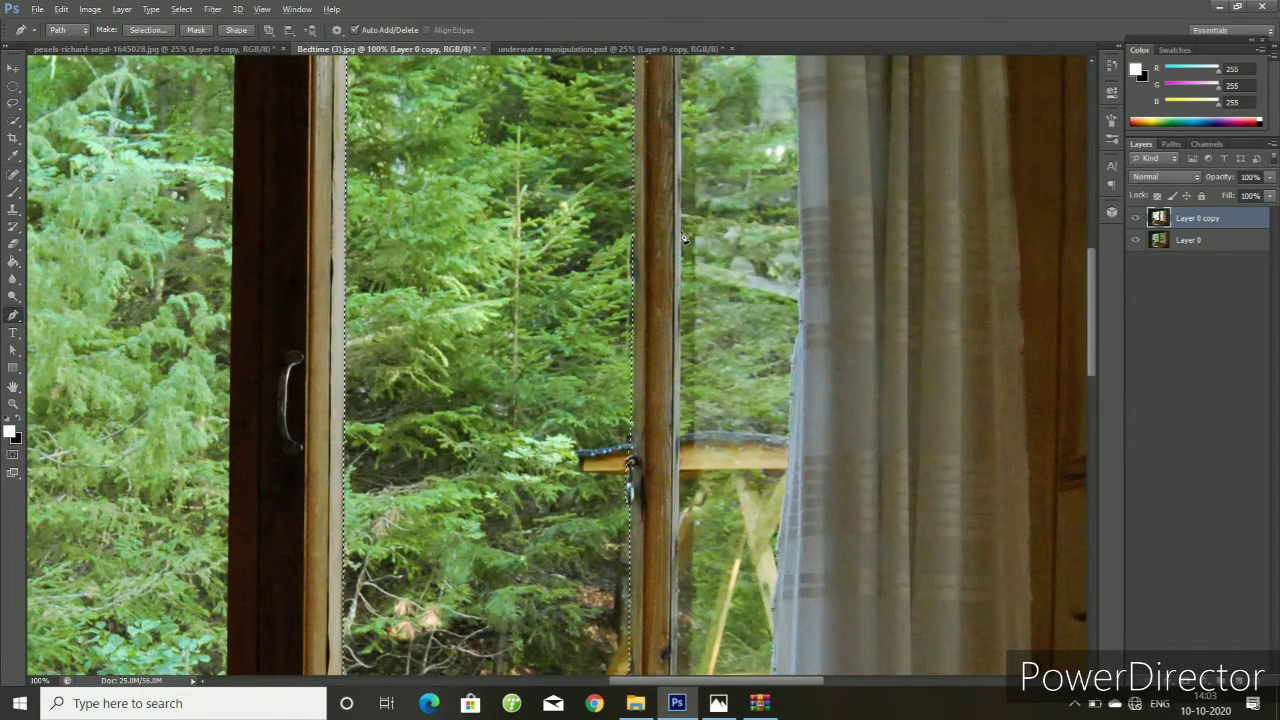
left_click_drag(1088, 297, 1095, 257)
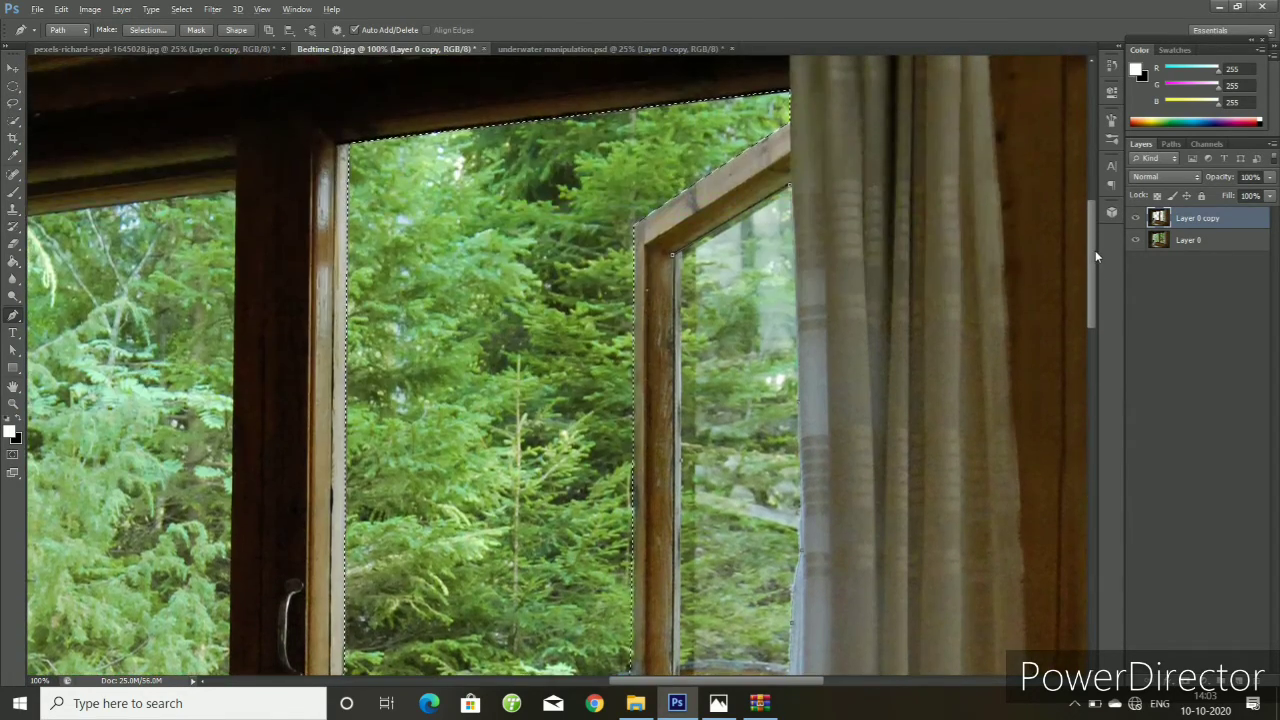
- Convert the open window sash's path into a selection
right_click(708, 280)
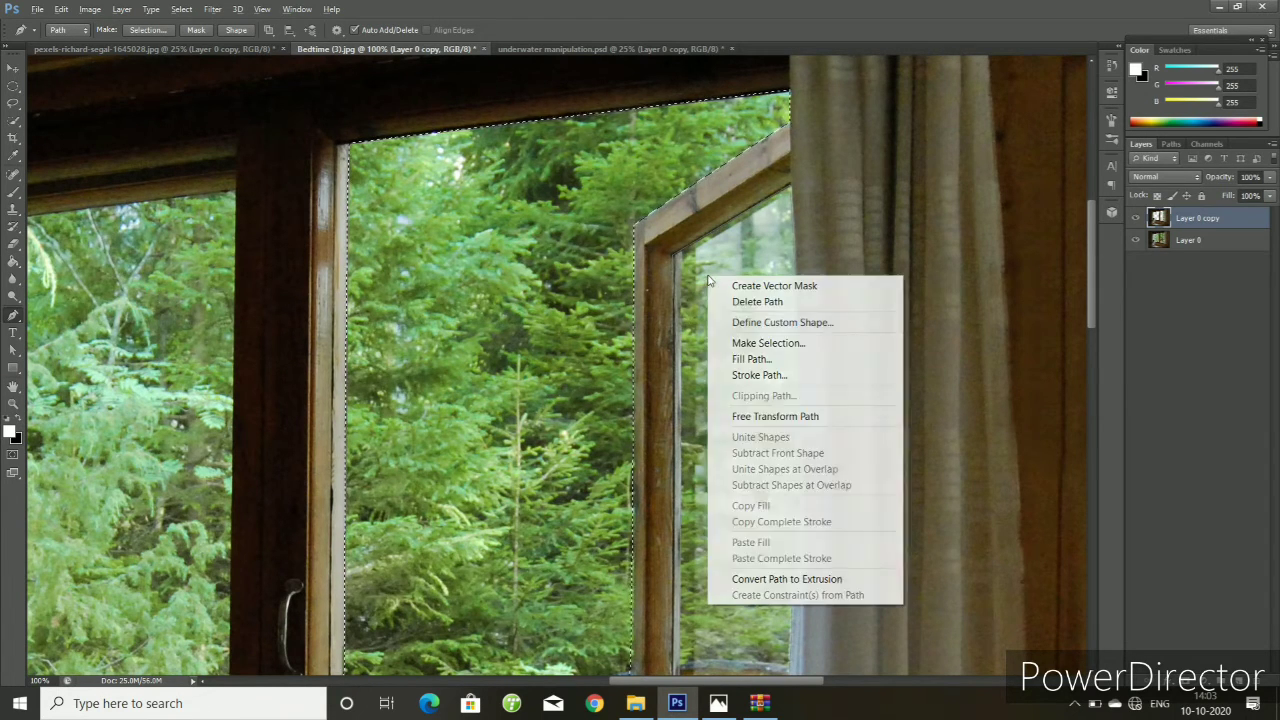
left_click(762, 343)
left_click(712, 212)
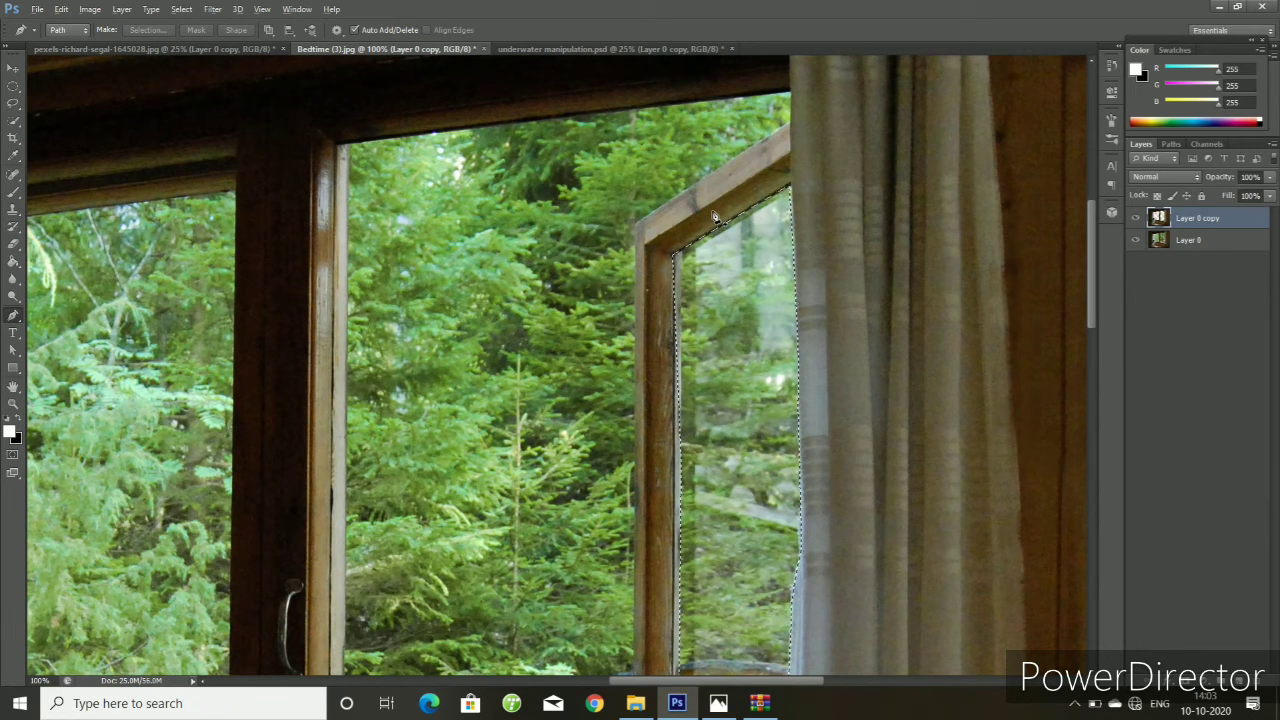
- Deselect and move Layer 0 copy onto the underwater pexels document, positioning it
key("v")
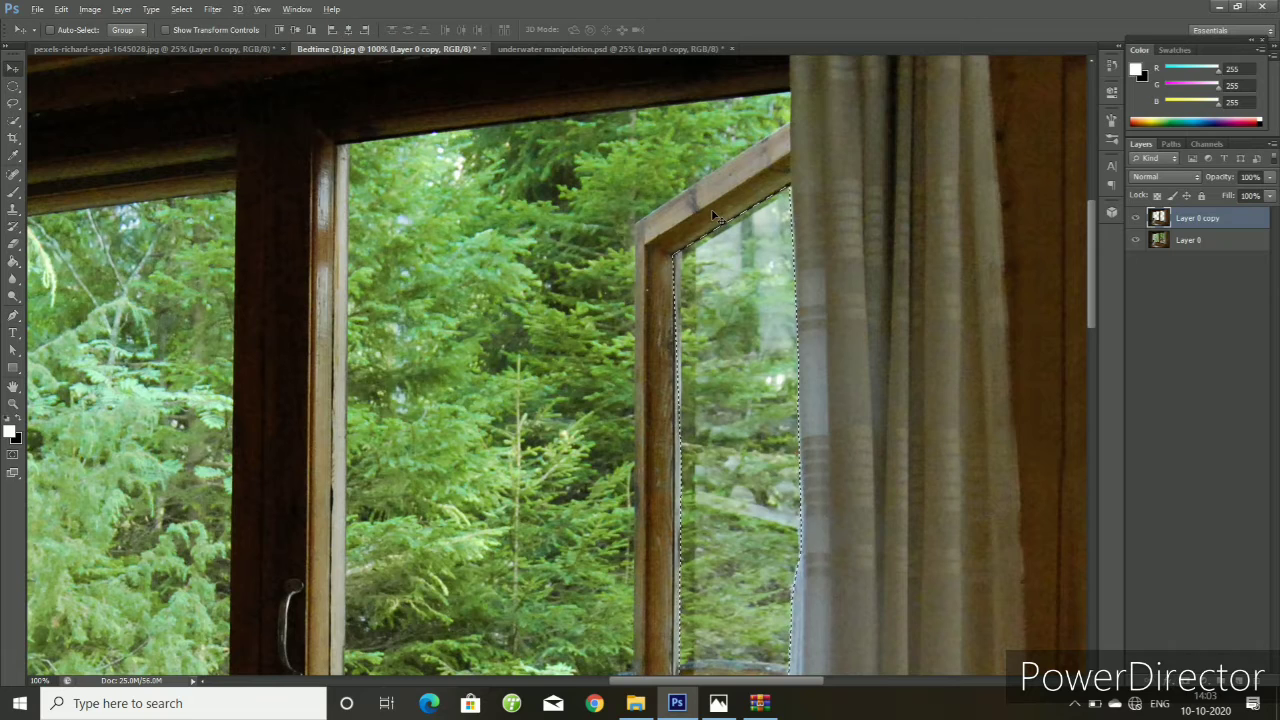
key("ctrl+d")
key("ctrl+minus")
key("ctrl+minus")
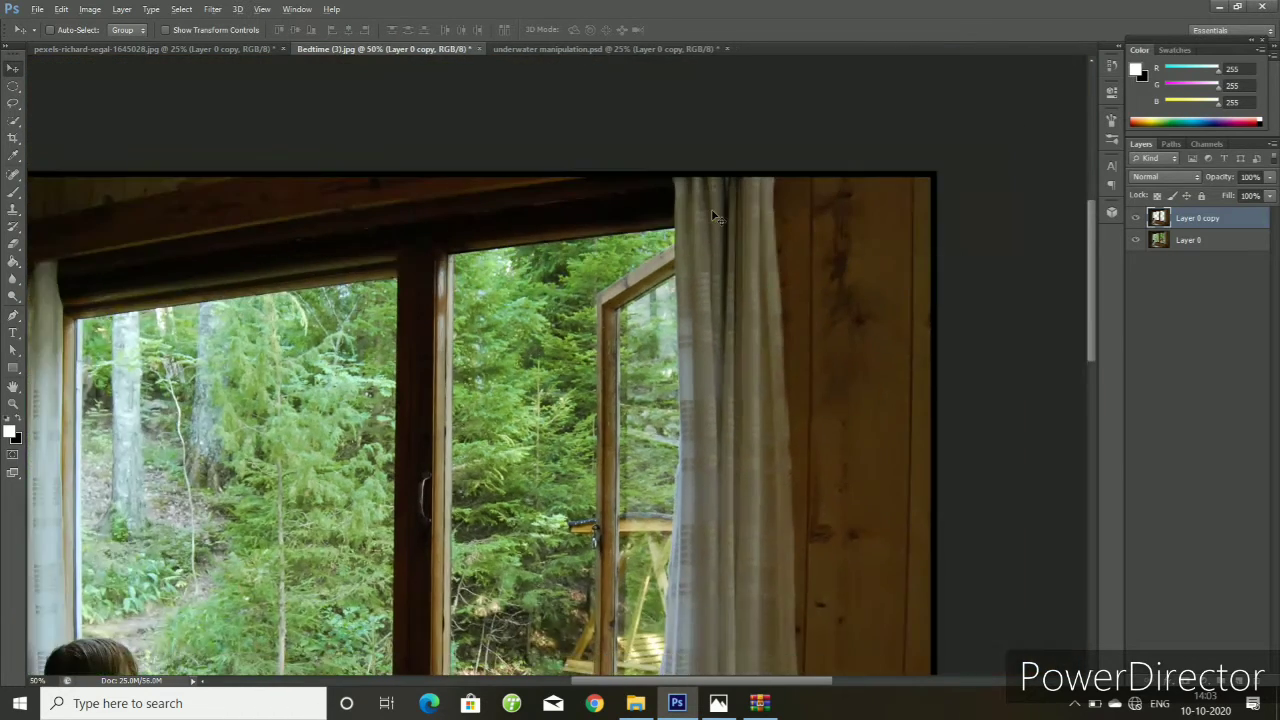
key("ctrl+minus")
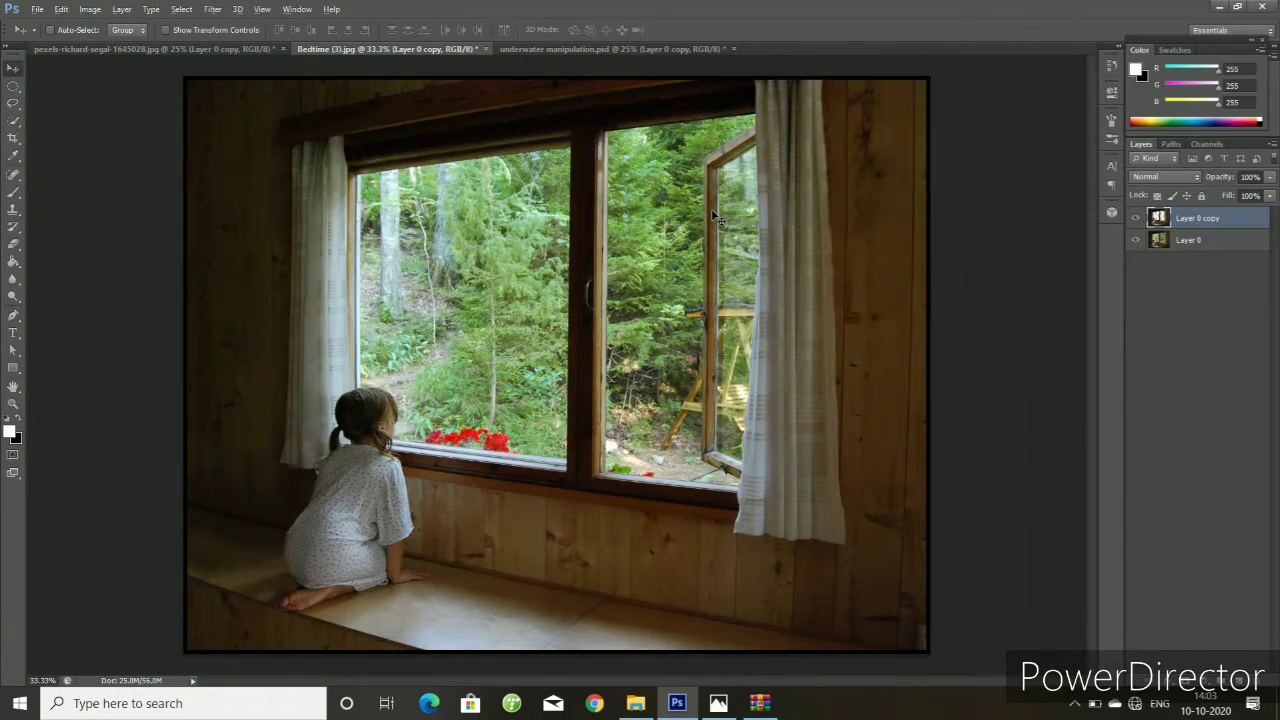
left_click_drag(716, 217, 296, 161)
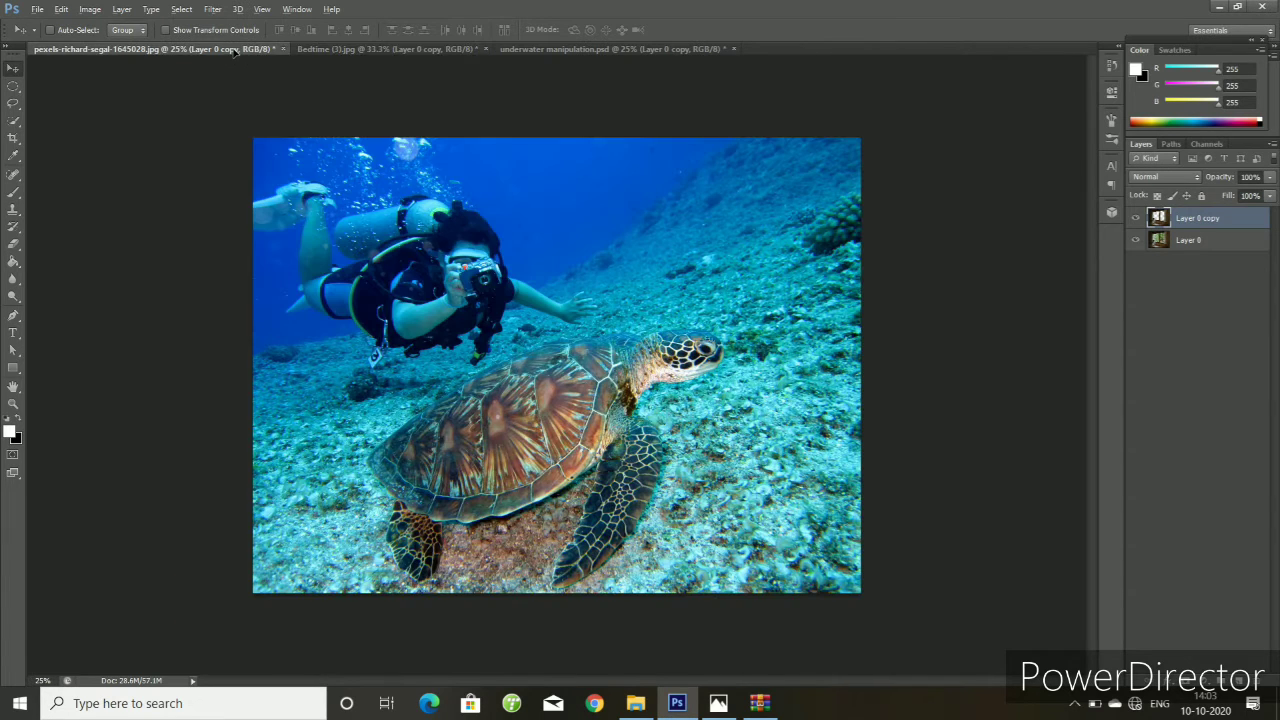
mouse_move(296, 161)
left_mouse_down()
mouse_move(515, 305)
mouse_move(620, 420)
mouse_move(651, 359)
left_mouse_up()
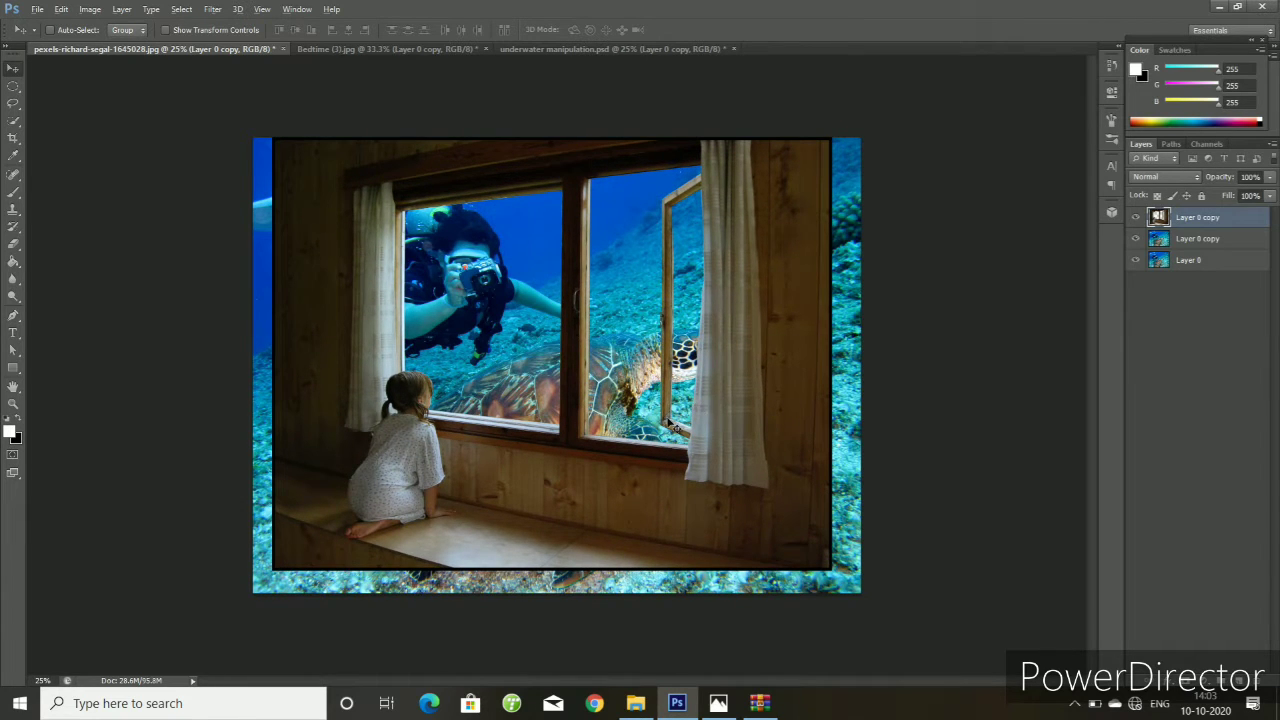
- Nudge the cabin photo lower and enlarge it toward the lower-right and top-left corners
left_click_drag(672, 424, 672, 435)
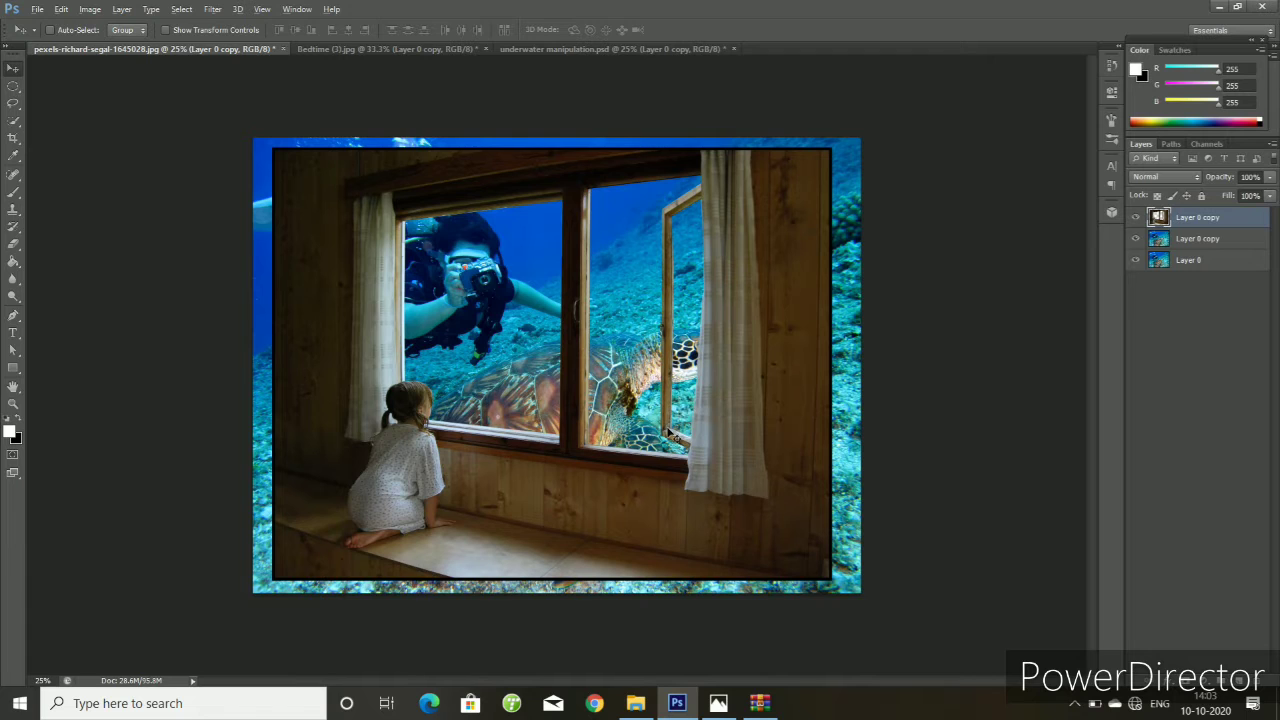
key("ctrl+t")
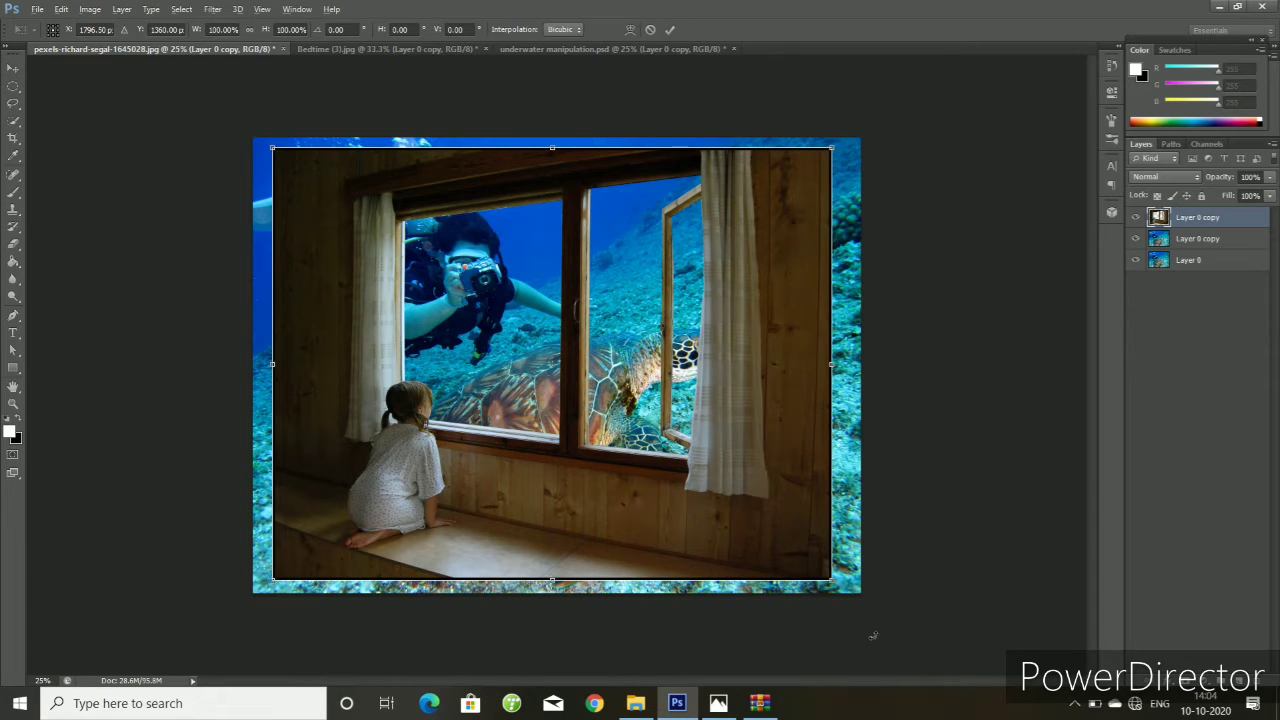
left_click_drag(831, 580, 847, 592)
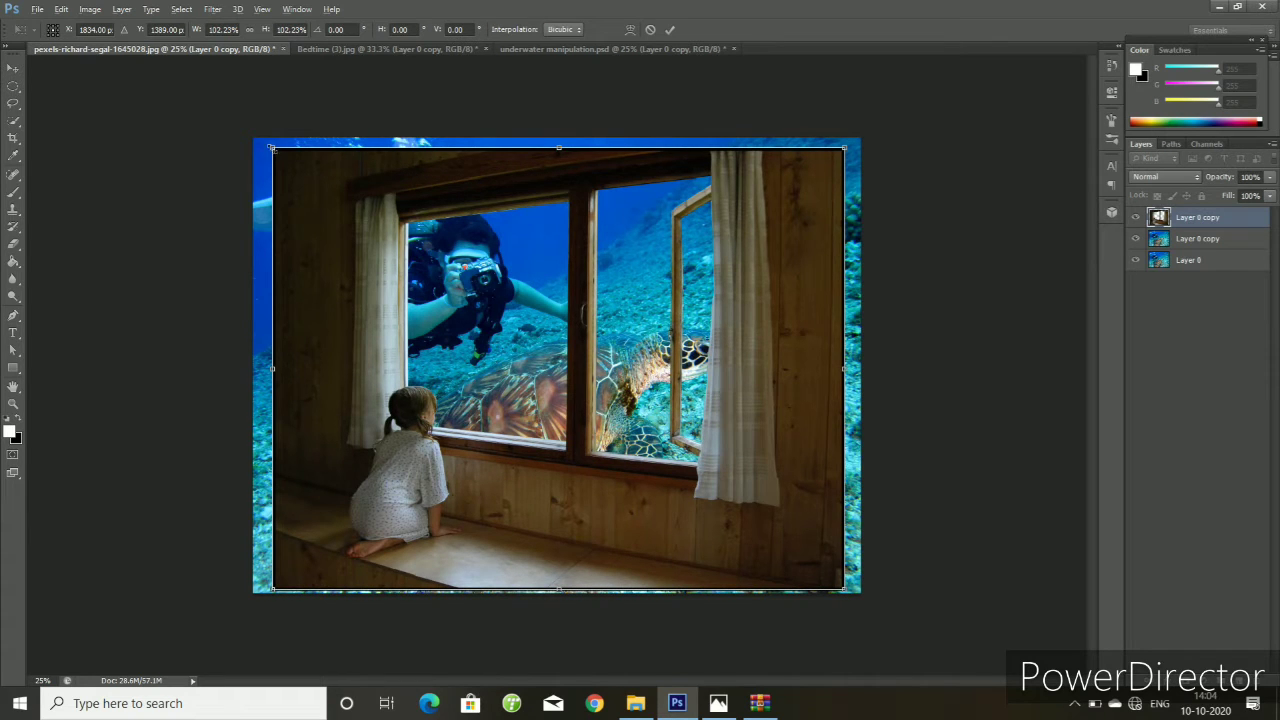
left_click_drag(271, 148, 258, 137)
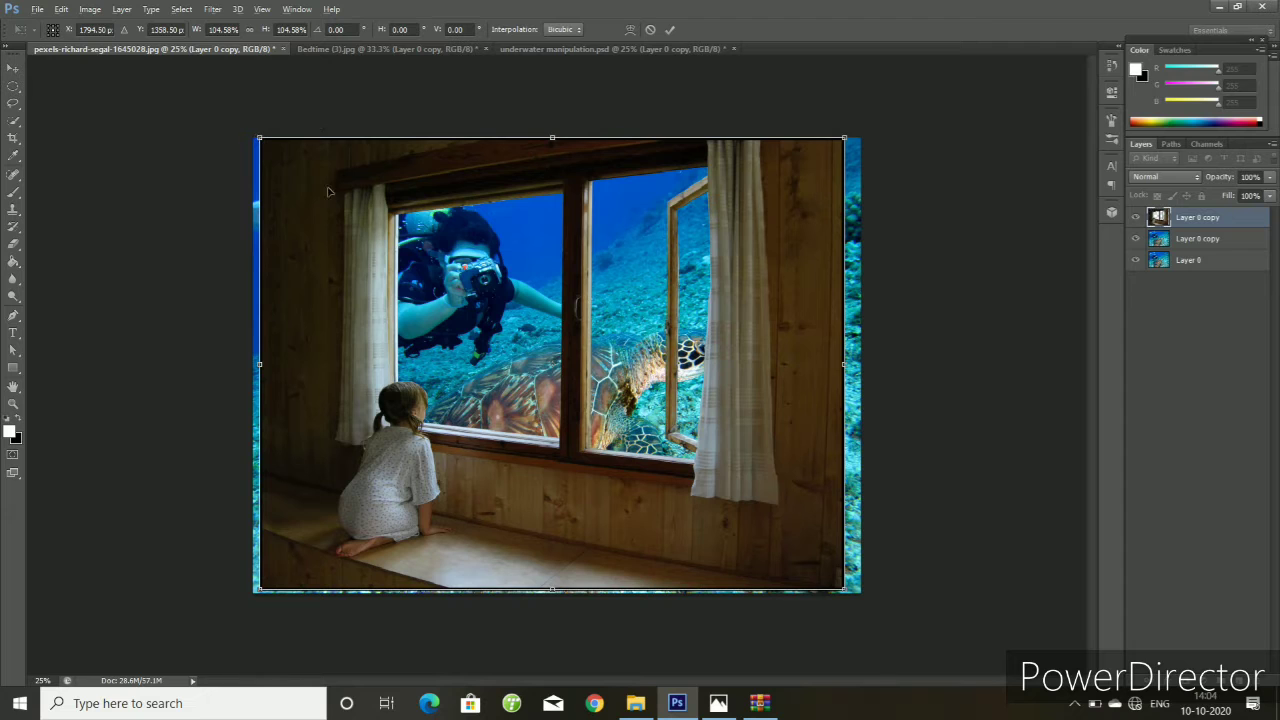
key("Down")
key("Down")
key("Down")
key("Down")
key("Down")
key("Down")
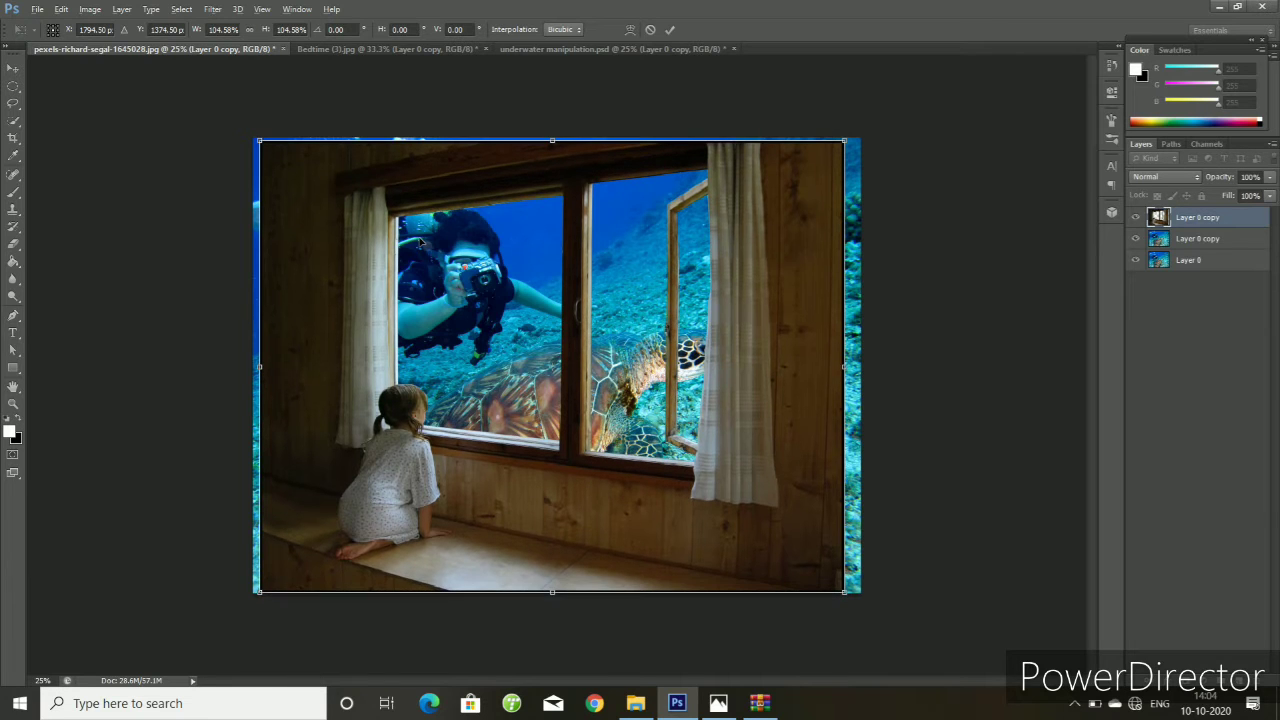
key("Up")
key("Up")
key("Up")
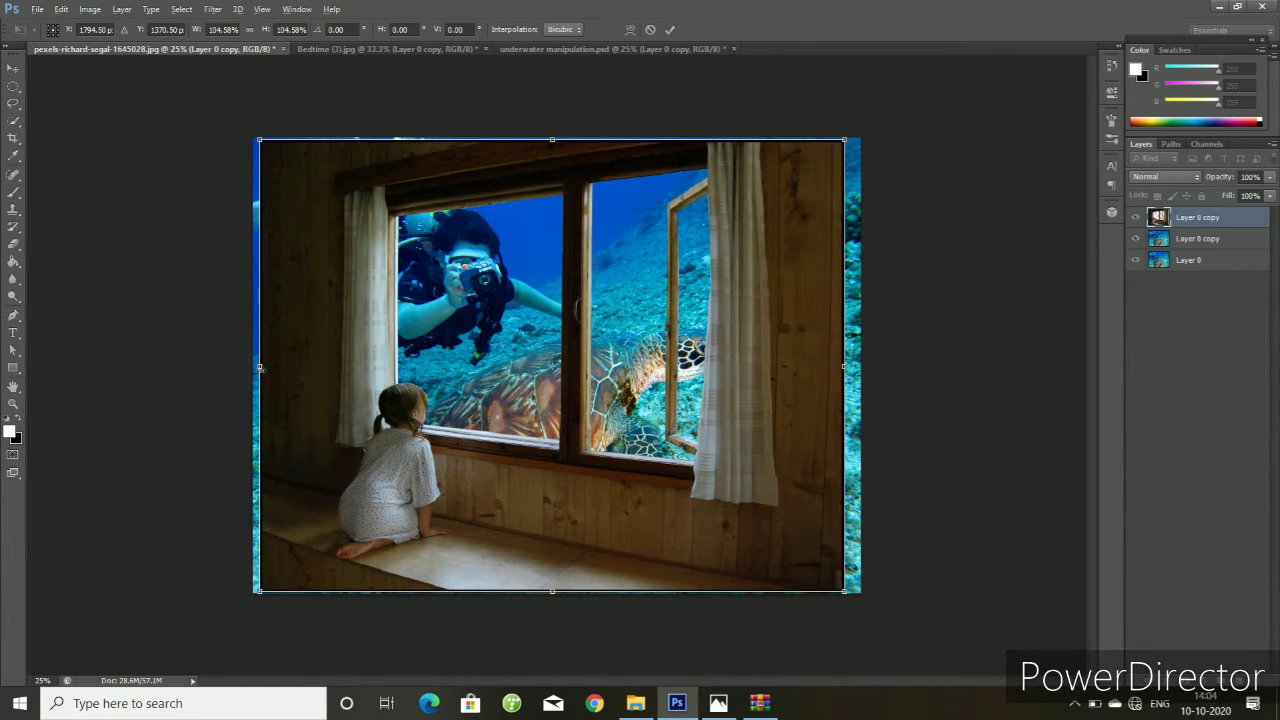
- Stretch the cabin photo to the left and right canvas edges and commit the transform
left_click_drag(259, 367, 254, 367)
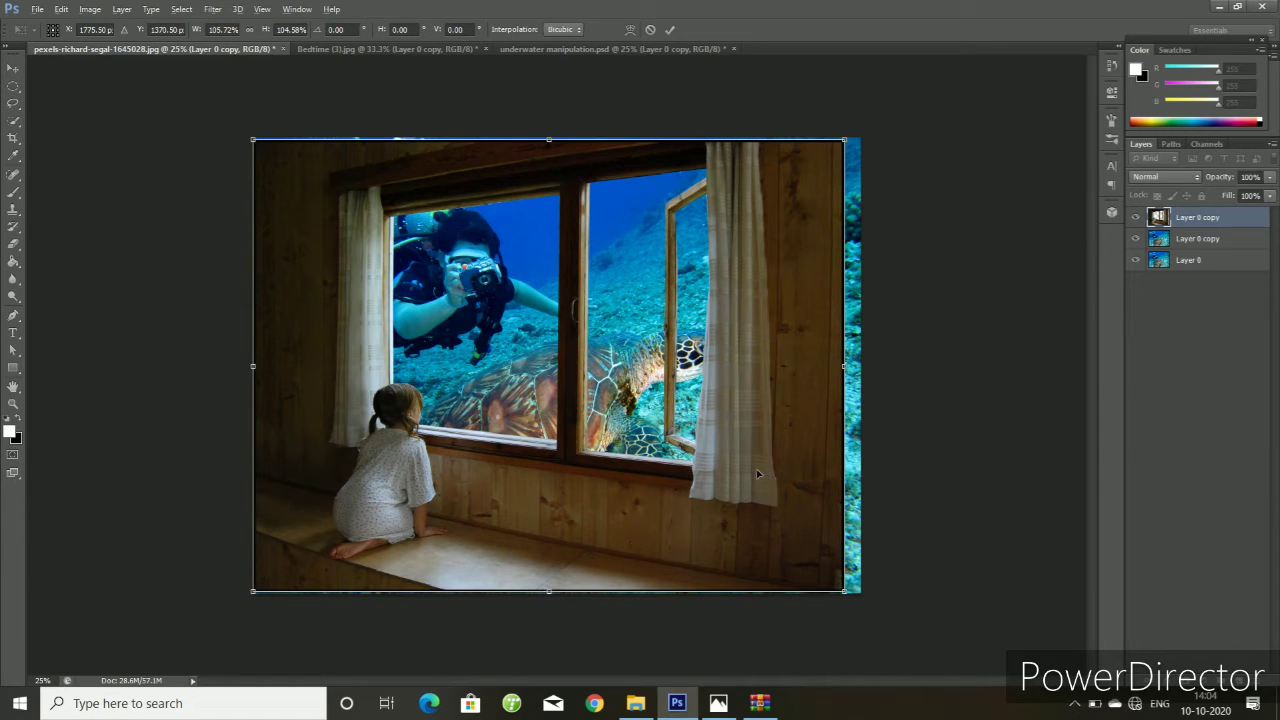
key("Up")
key("Up")
key("Up")
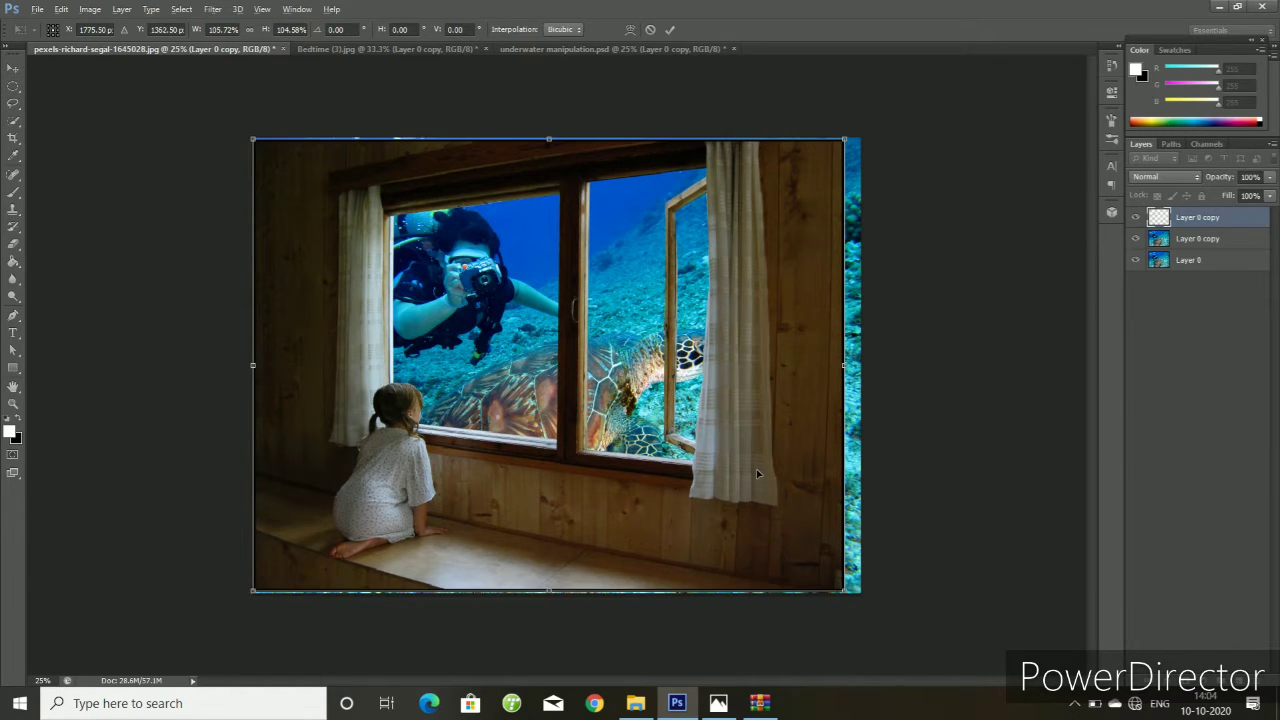
key("Up")
key("Up")
key("Up")
key("Up")
key("Up")
key("Up")
key("Up")
key("Up")
key("Up")
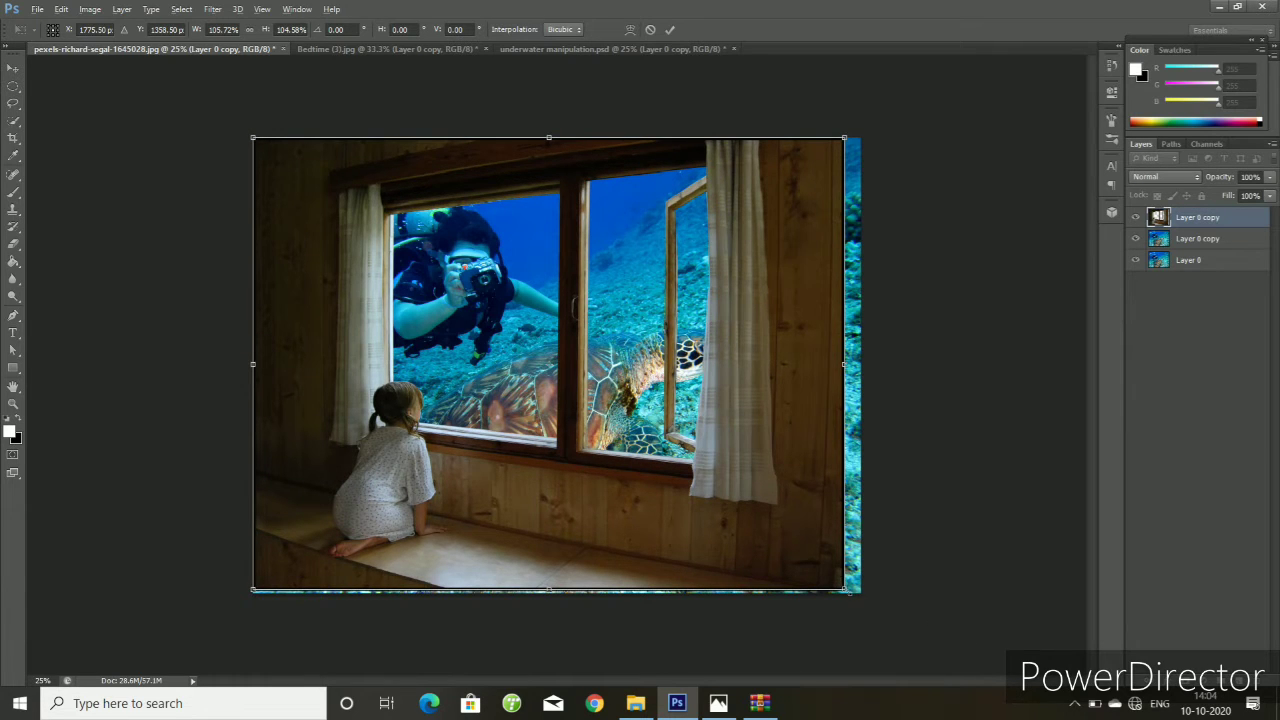
left_click_drag(847, 591, 846, 591)
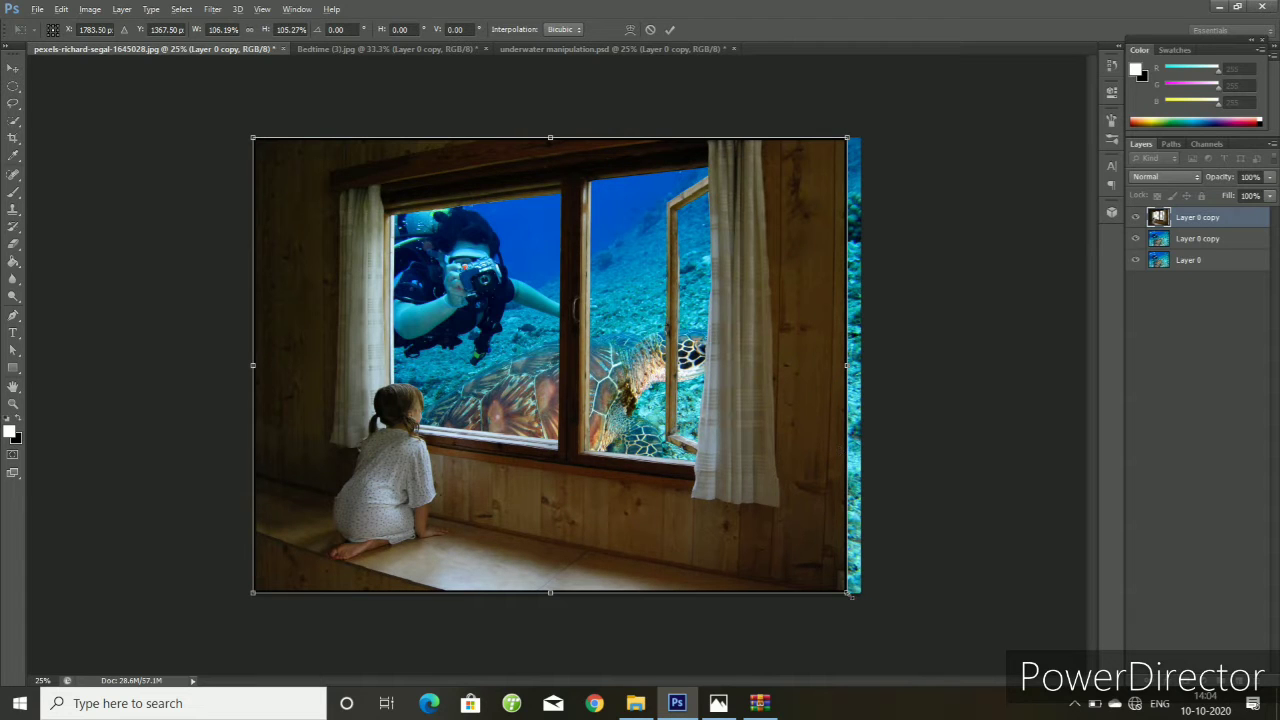
left_click_drag(848, 594, 847, 593)
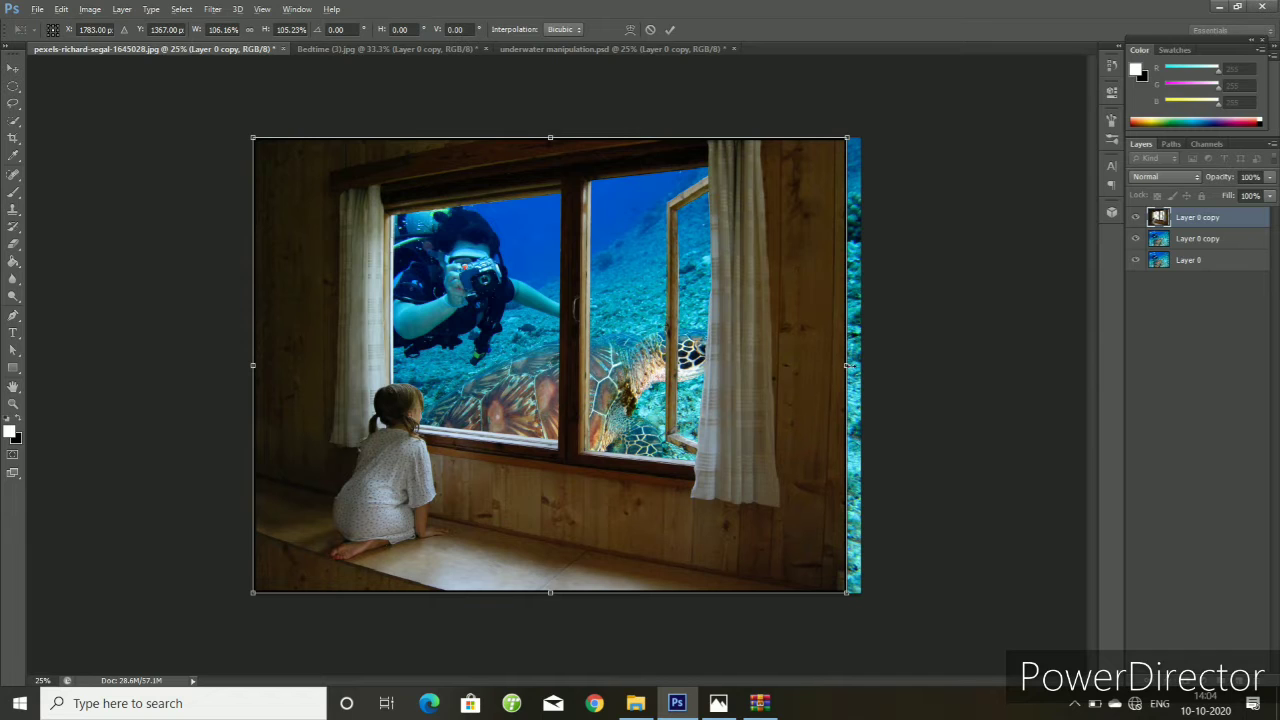
left_click_drag(847, 366, 860, 364)
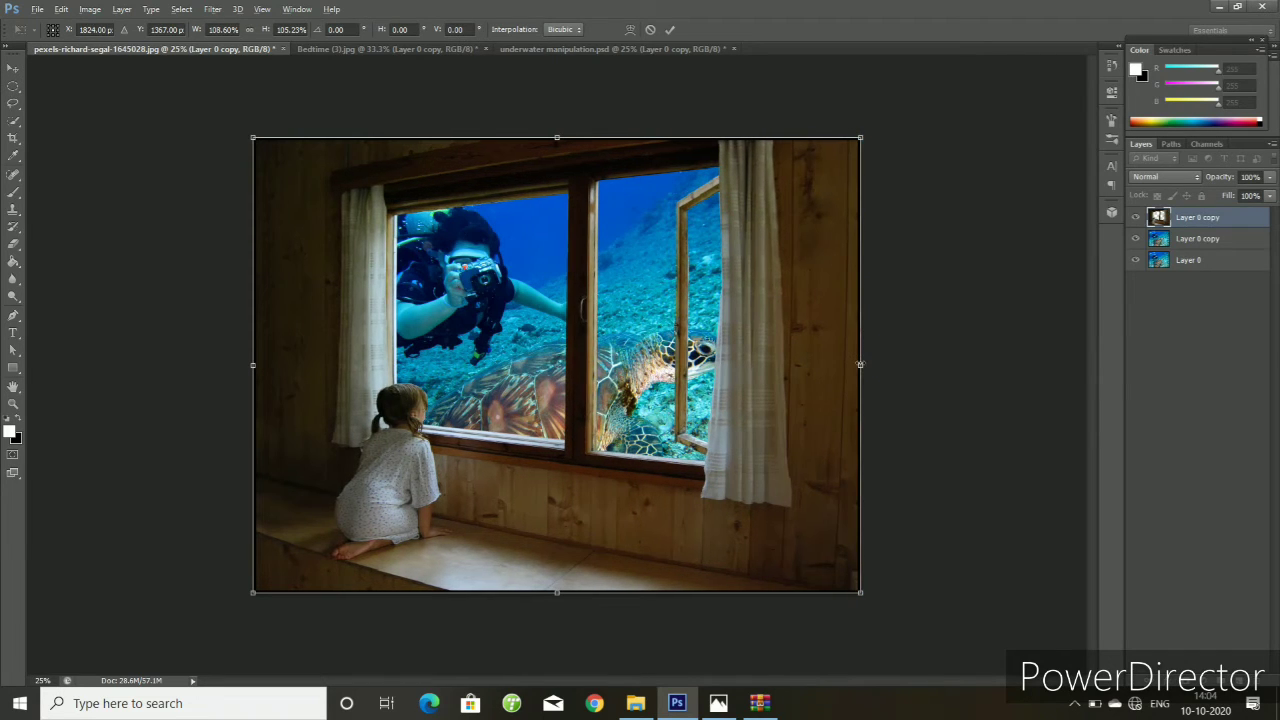
left_click(670, 30)
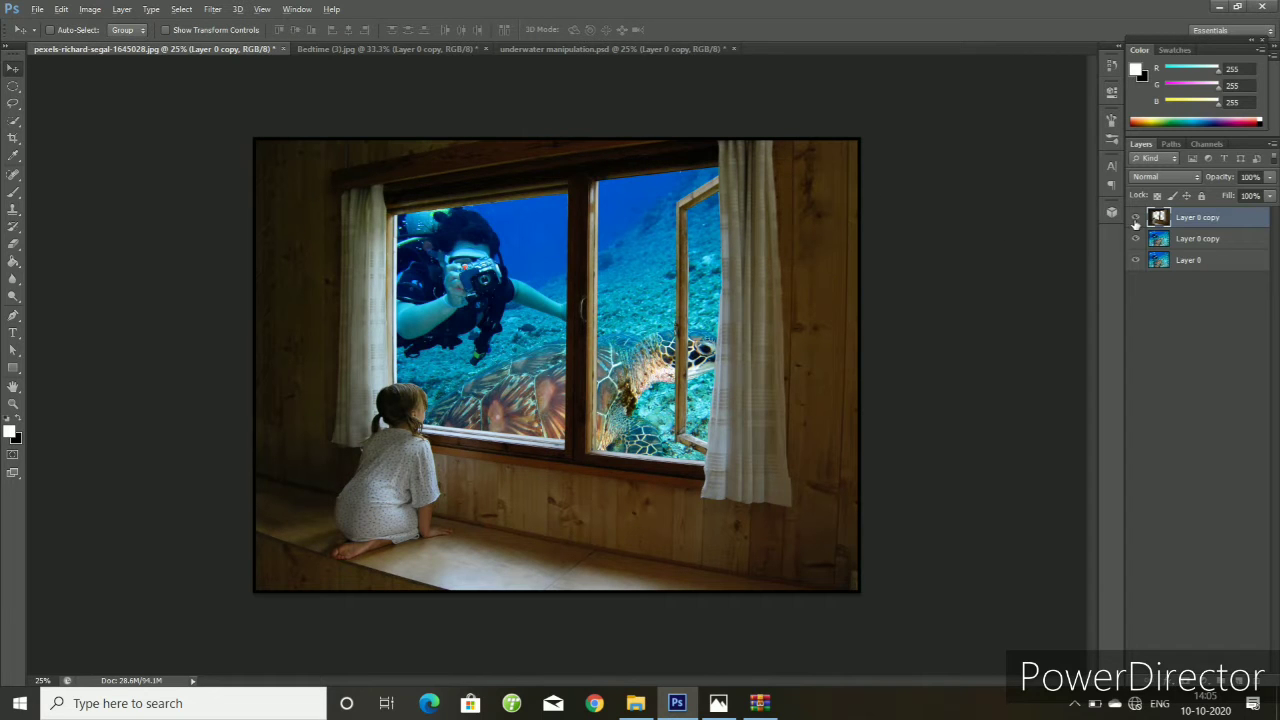
- Hide the room layer, shrink the underwater copy to about 63%, and shift it right and down
left_click(1135, 220)
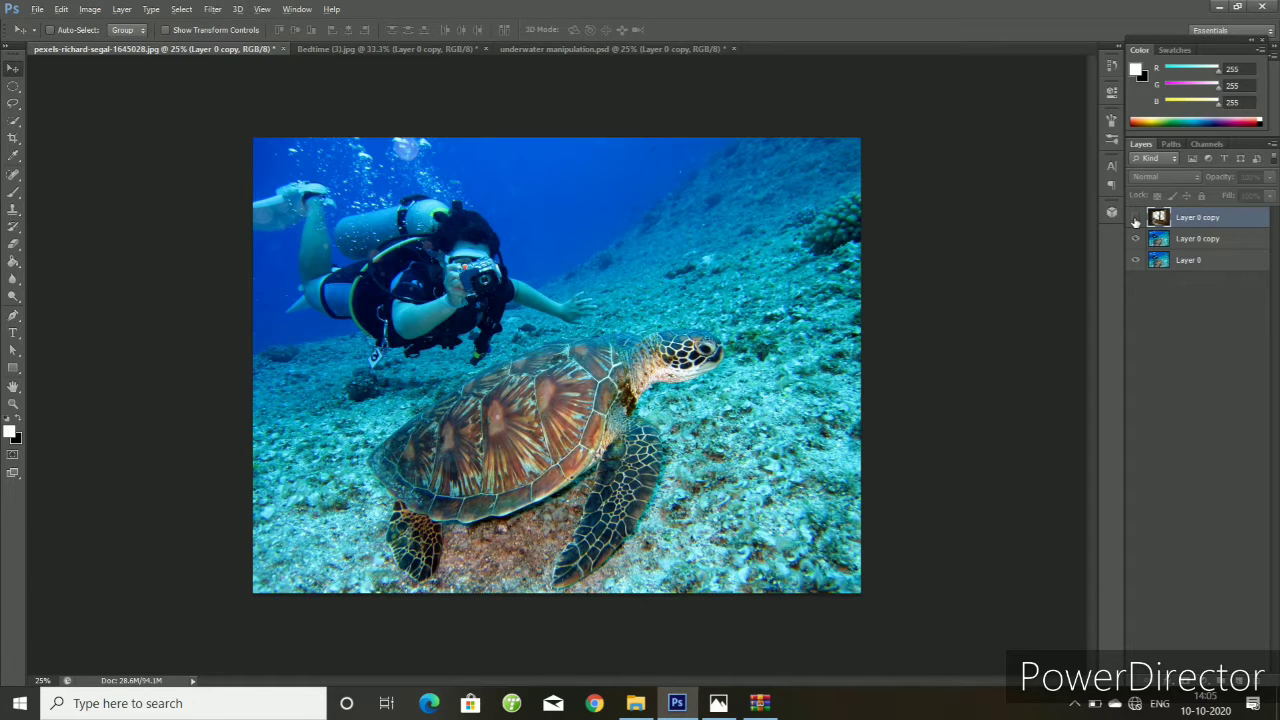
left_click(1206, 243)
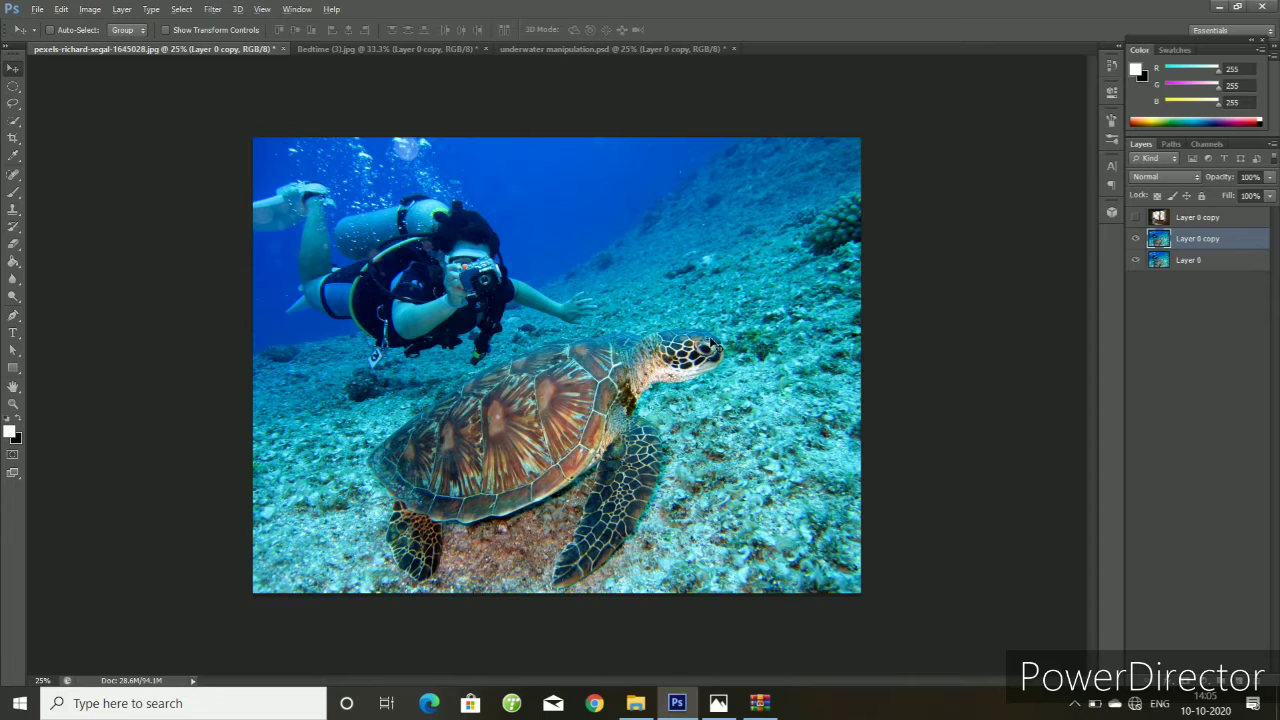
key("ctrl+t")
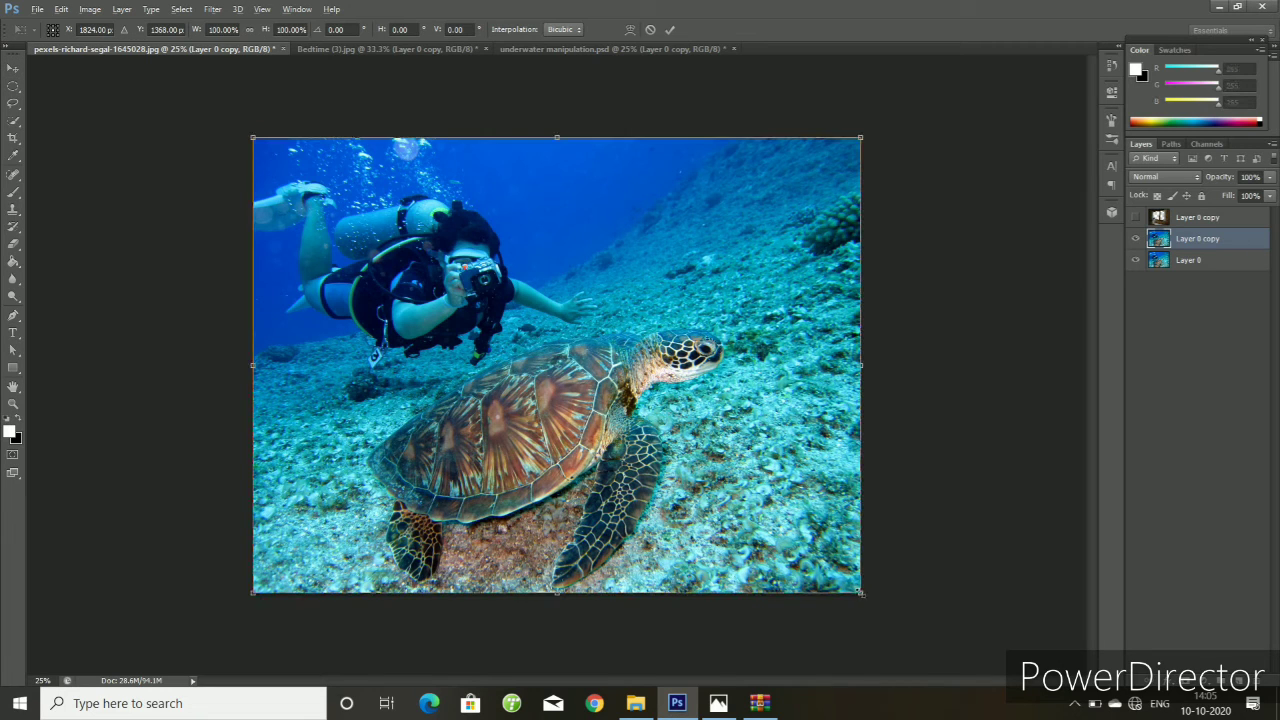
left_click_drag(861, 592, 640, 425)
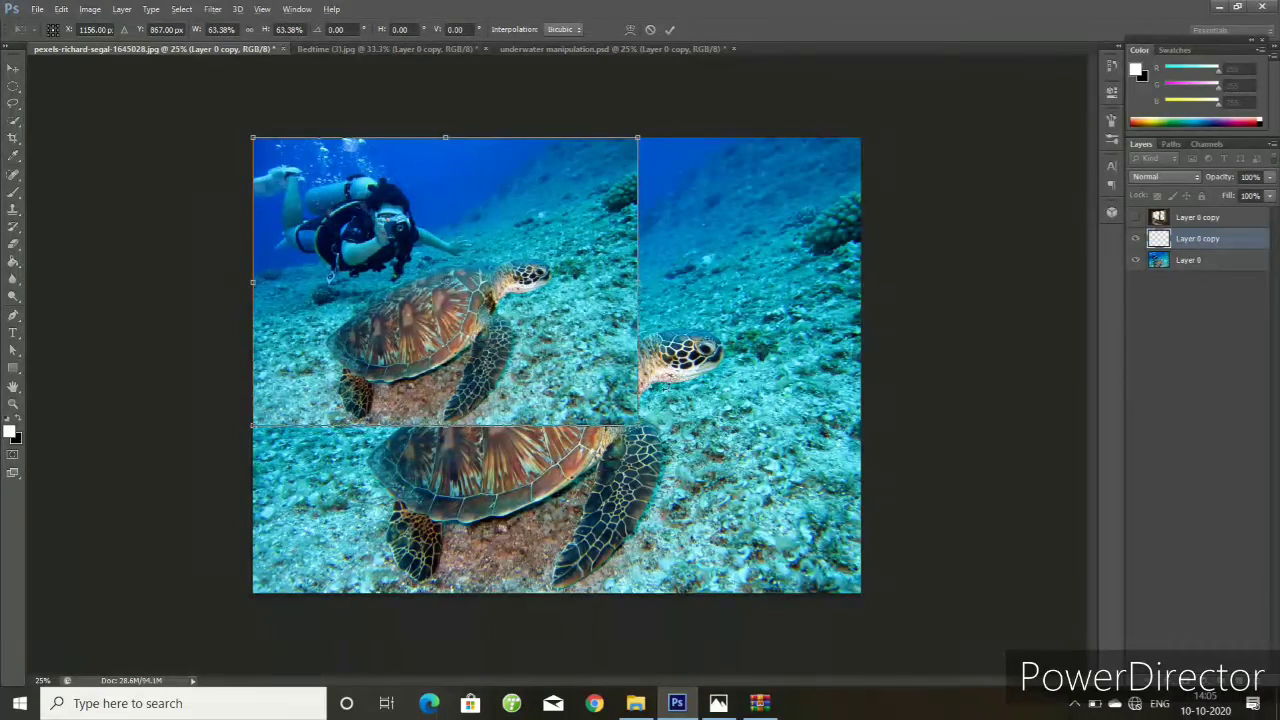
left_click_drag(524, 338, 631, 364)
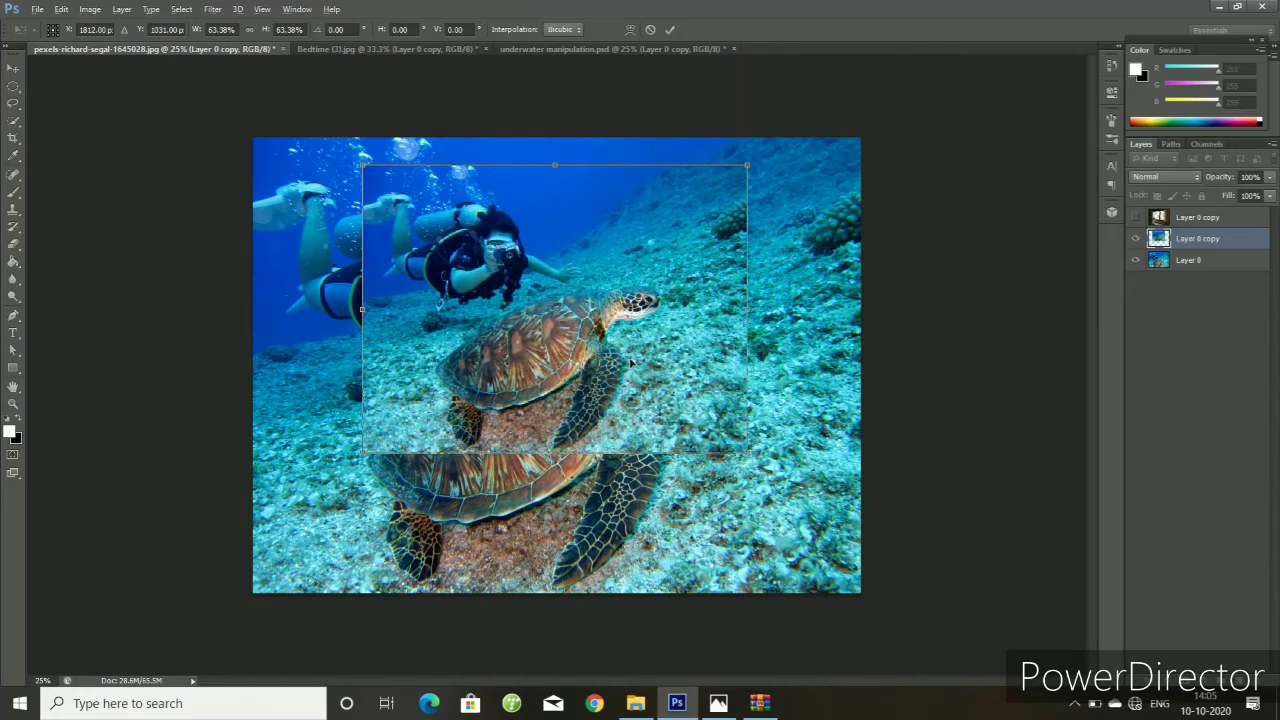
left_click(670, 30)
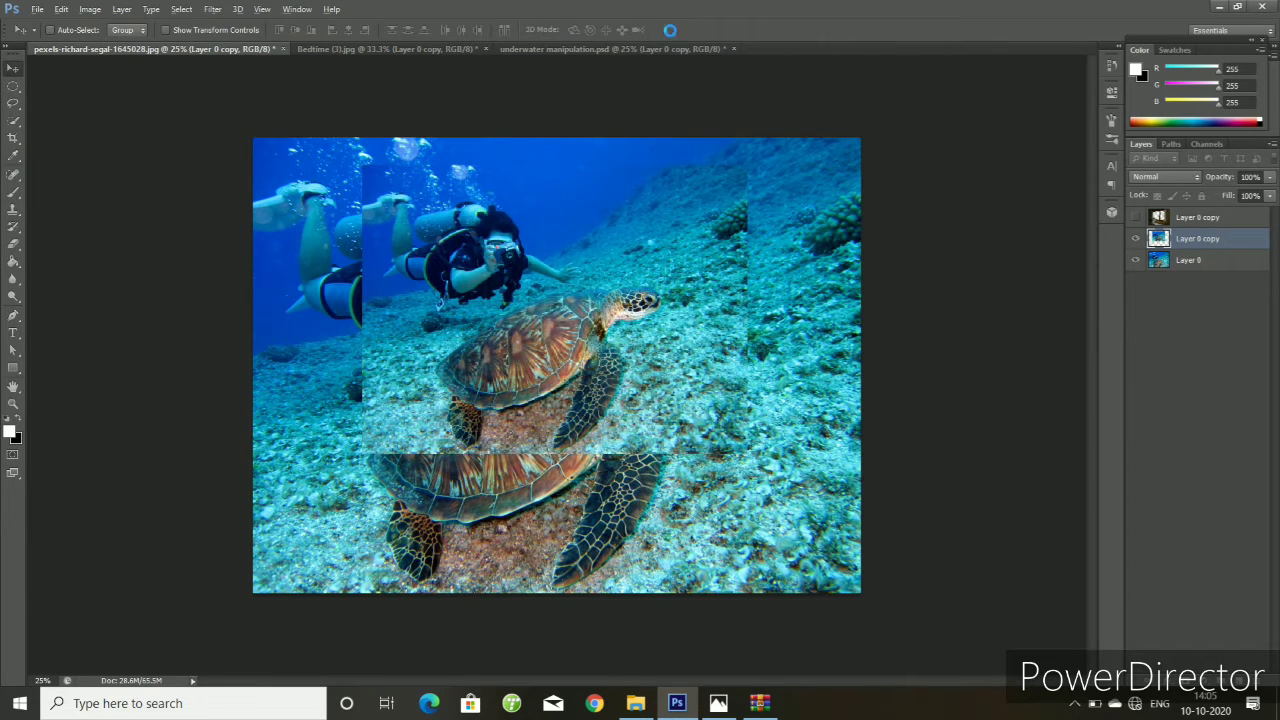
- Show the room layer and rescale the underwater photo to about 93%, lower within the window
left_click(1136, 218)
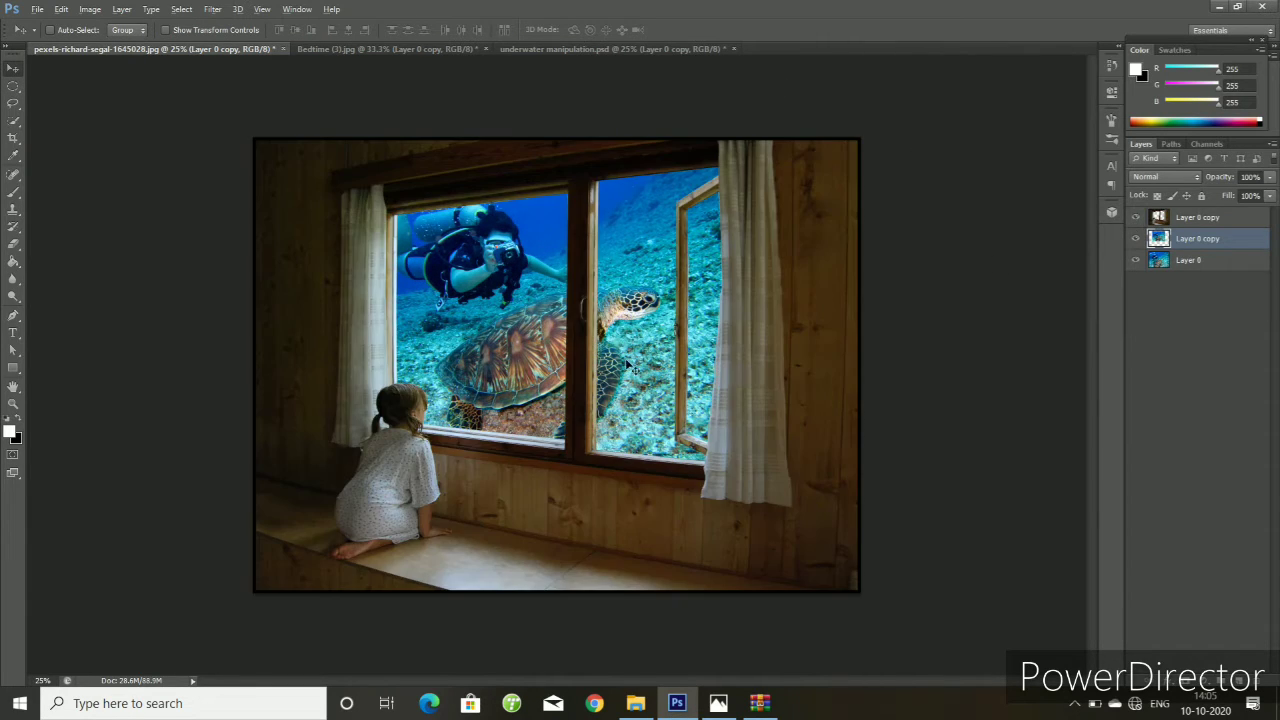
left_click_drag(632, 358, 630, 358)
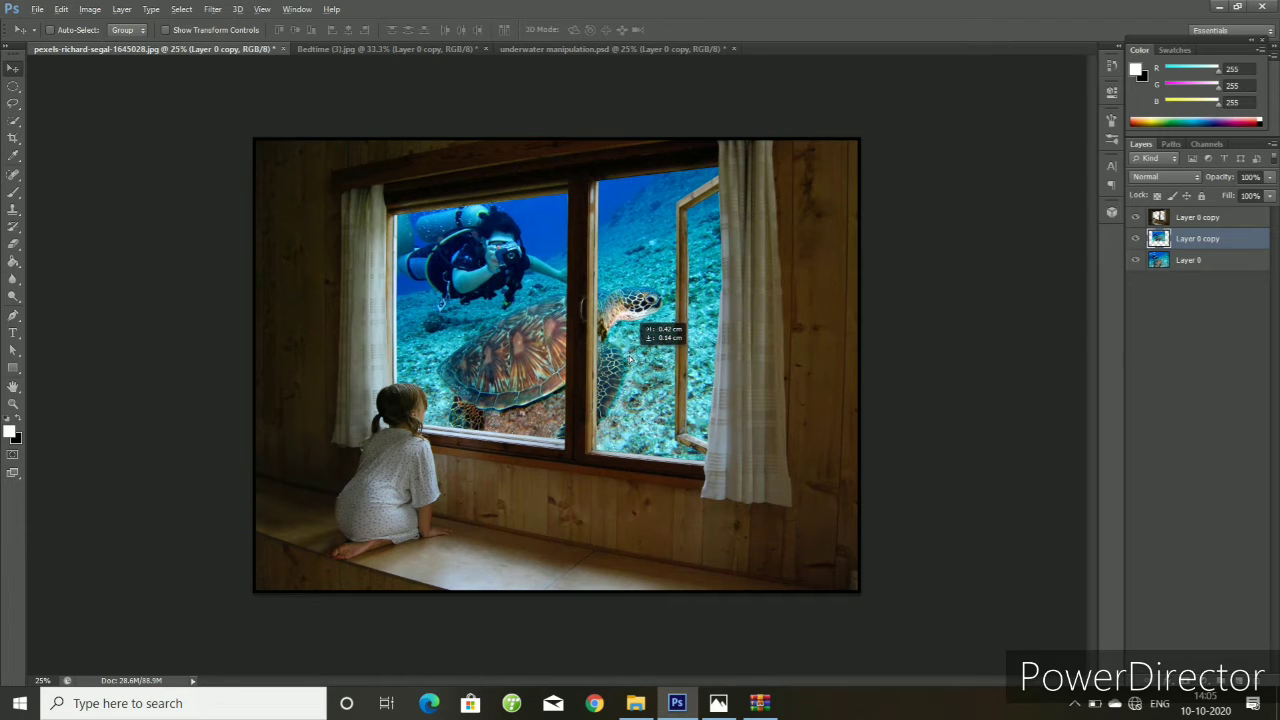
key("ctrl+t")
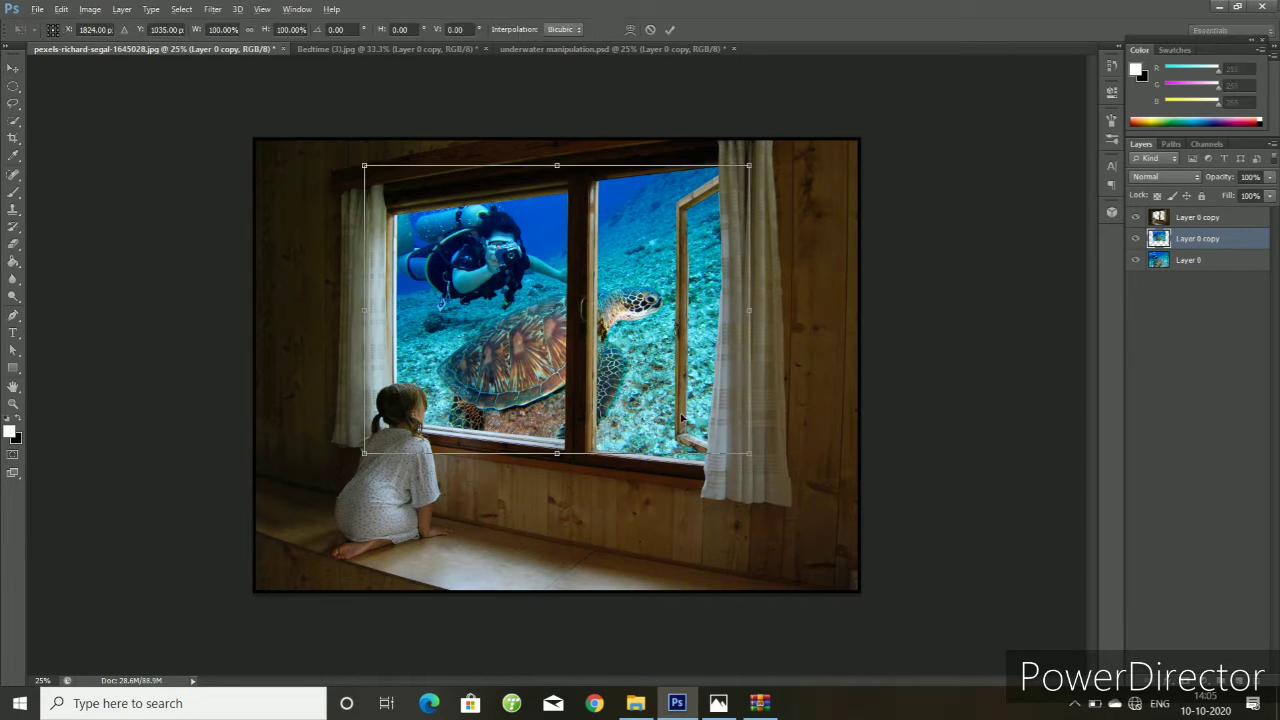
left_click_drag(729, 453, 714, 450)
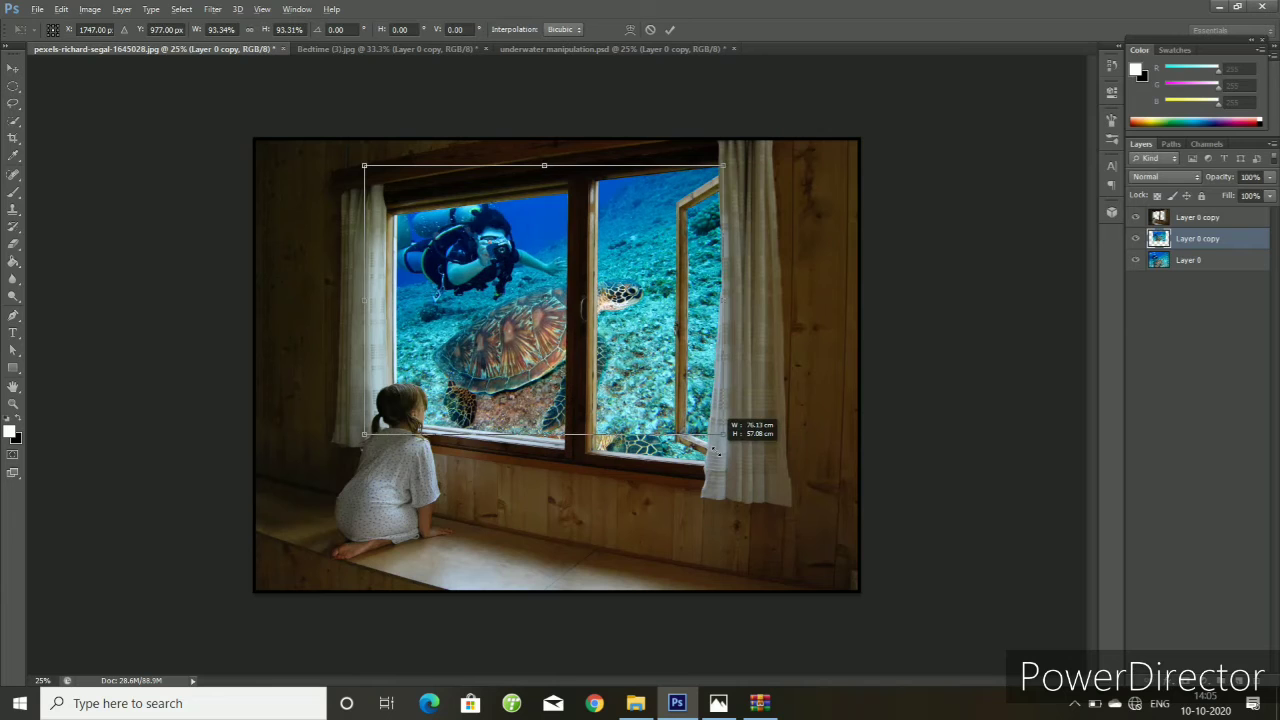
mouse_move(667, 378)
left_mouse_down()
mouse_move(665, 400)
mouse_move(700, 402)
mouse_move(689, 403)
left_mouse_up()
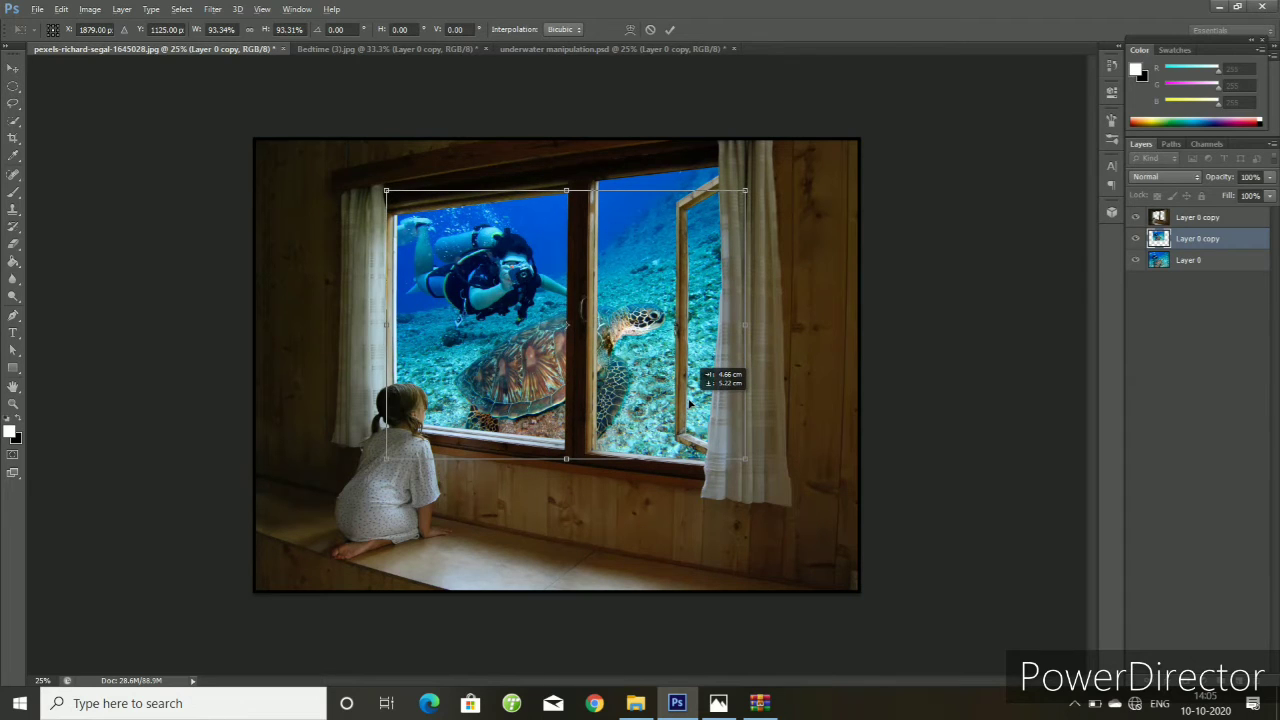
left_click(670, 29)
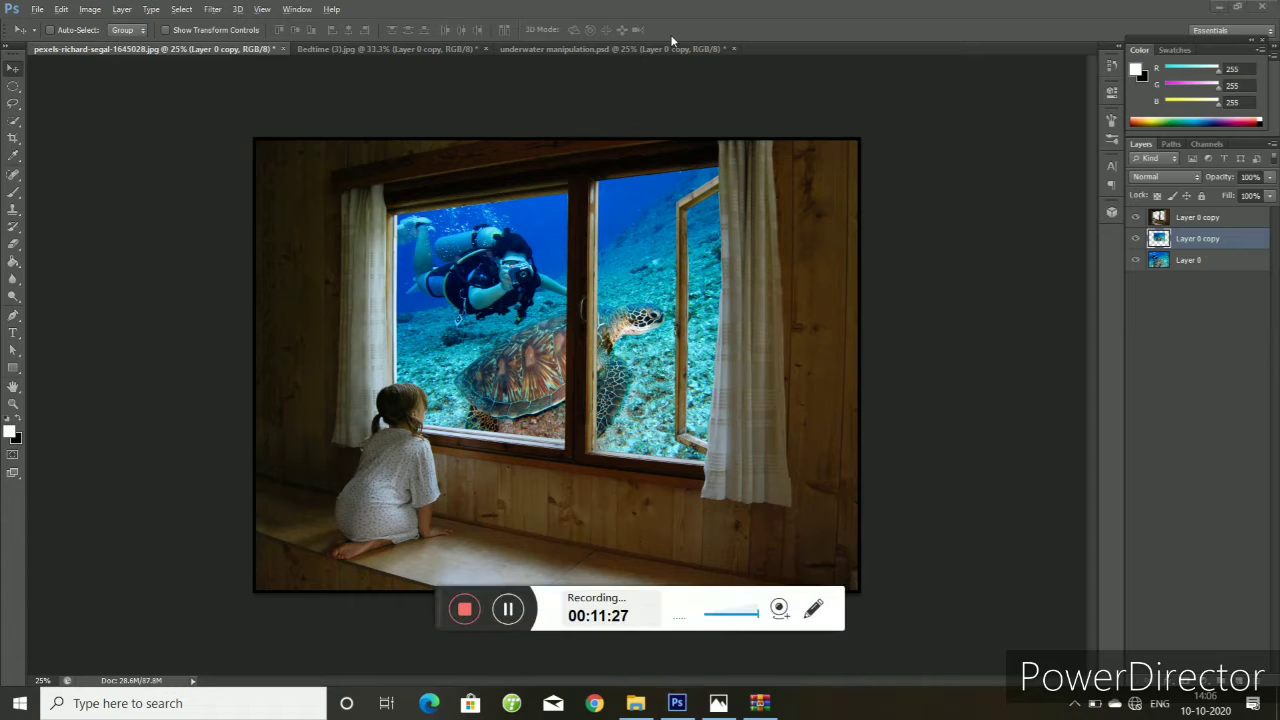
left_click(510, 612)
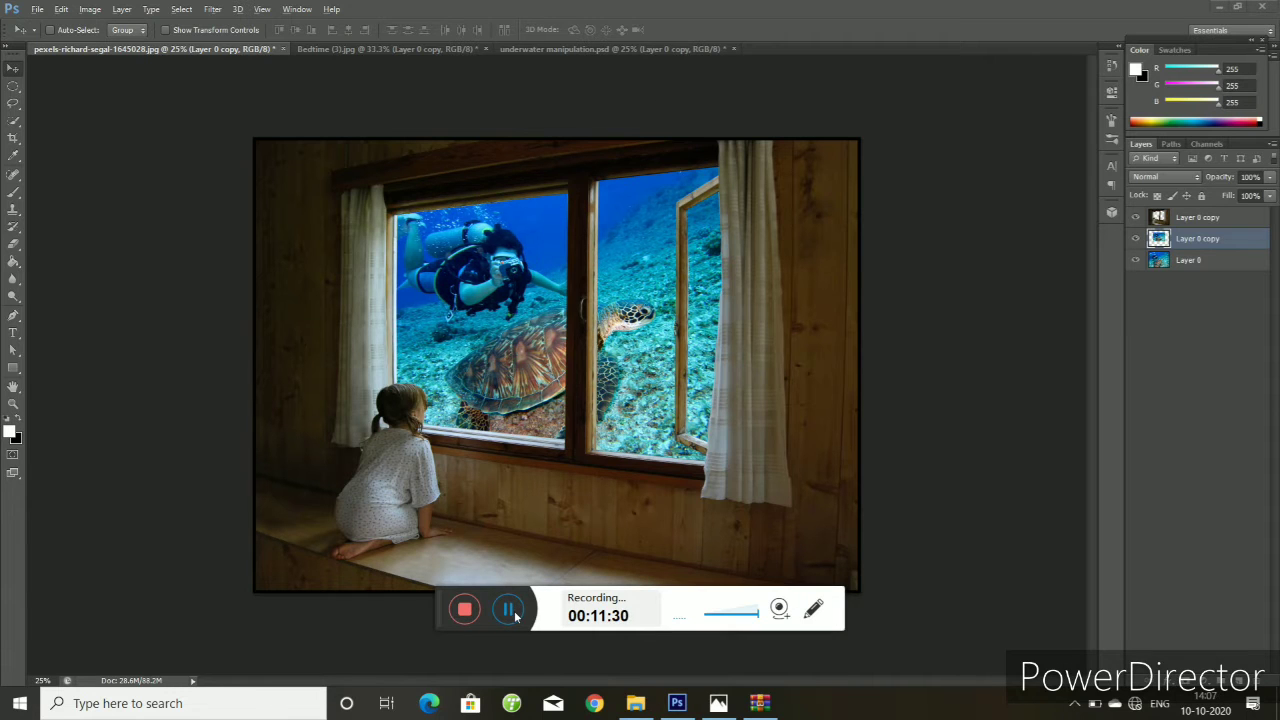
- Darken the underwater layer with a Curves adjustment
left_click(90, 9)
mouse_move(117, 50)
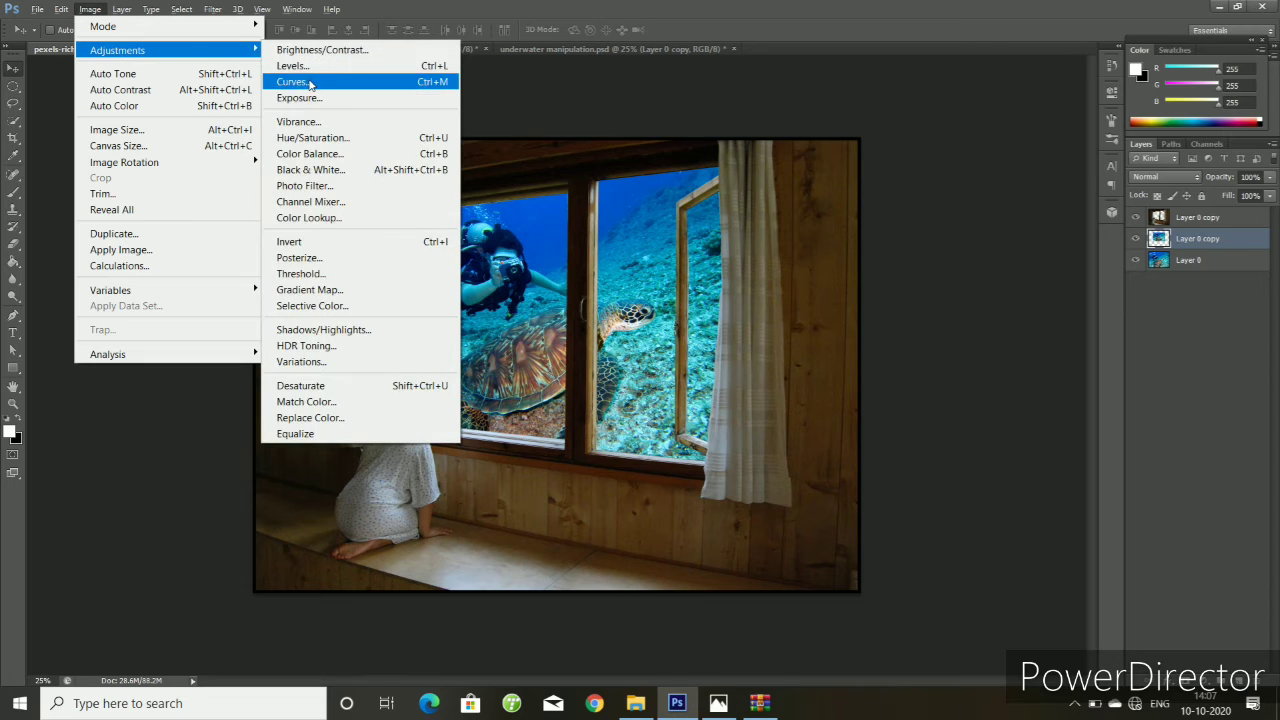
left_click(294, 81)
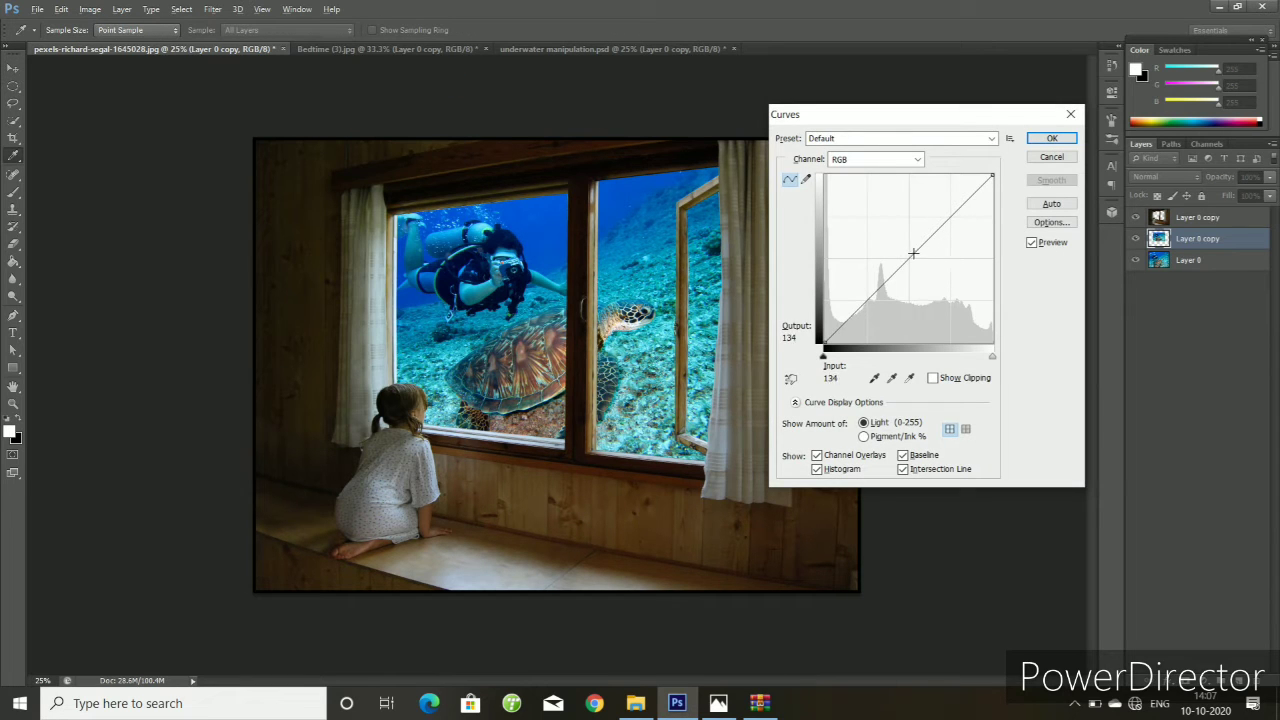
left_click_drag(913, 253, 919, 261)
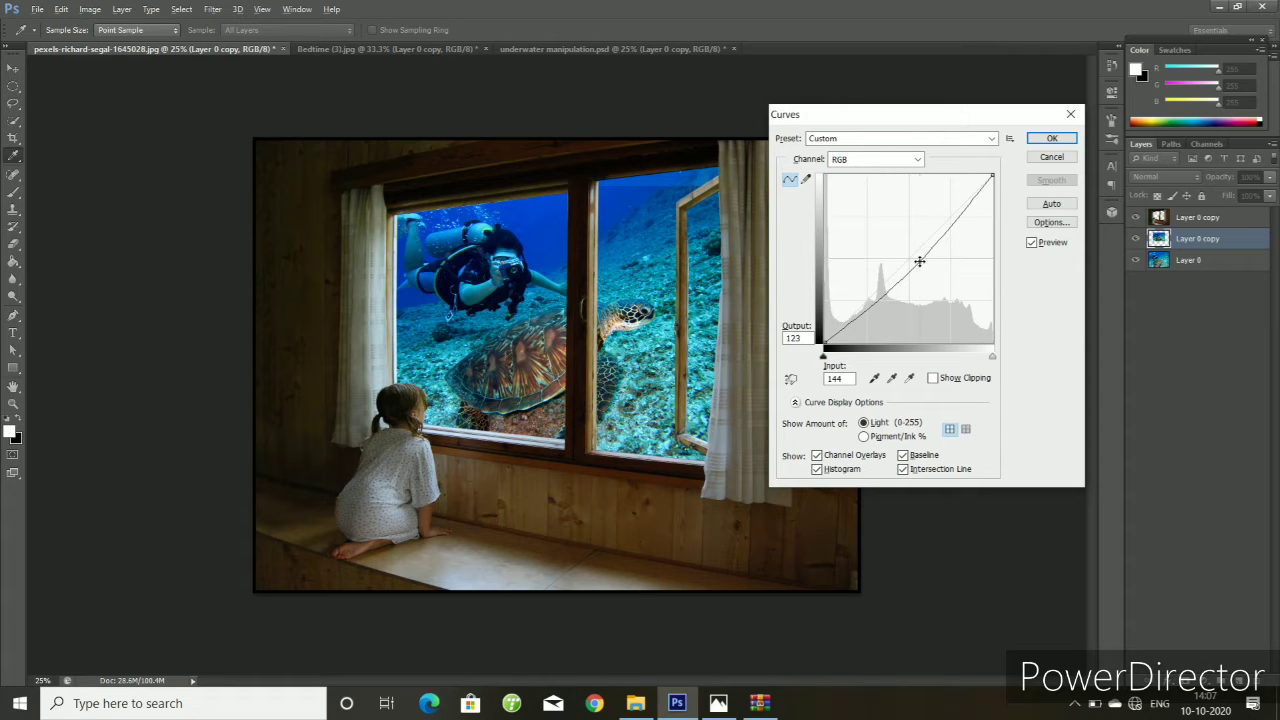
left_click(1034, 141)
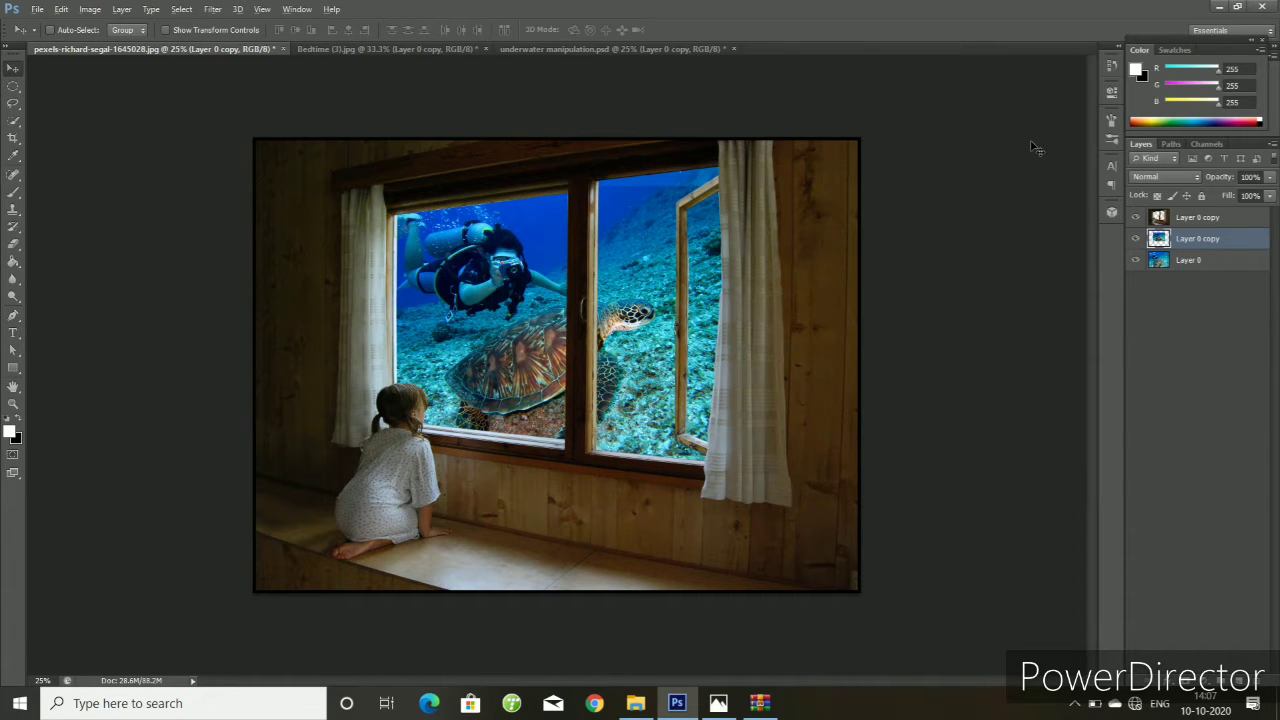
- Apply Brightness/Contrast to the underwater layer with brightness -11 and adjusted contrast
left_click(88, 10)
mouse_move(117, 50)
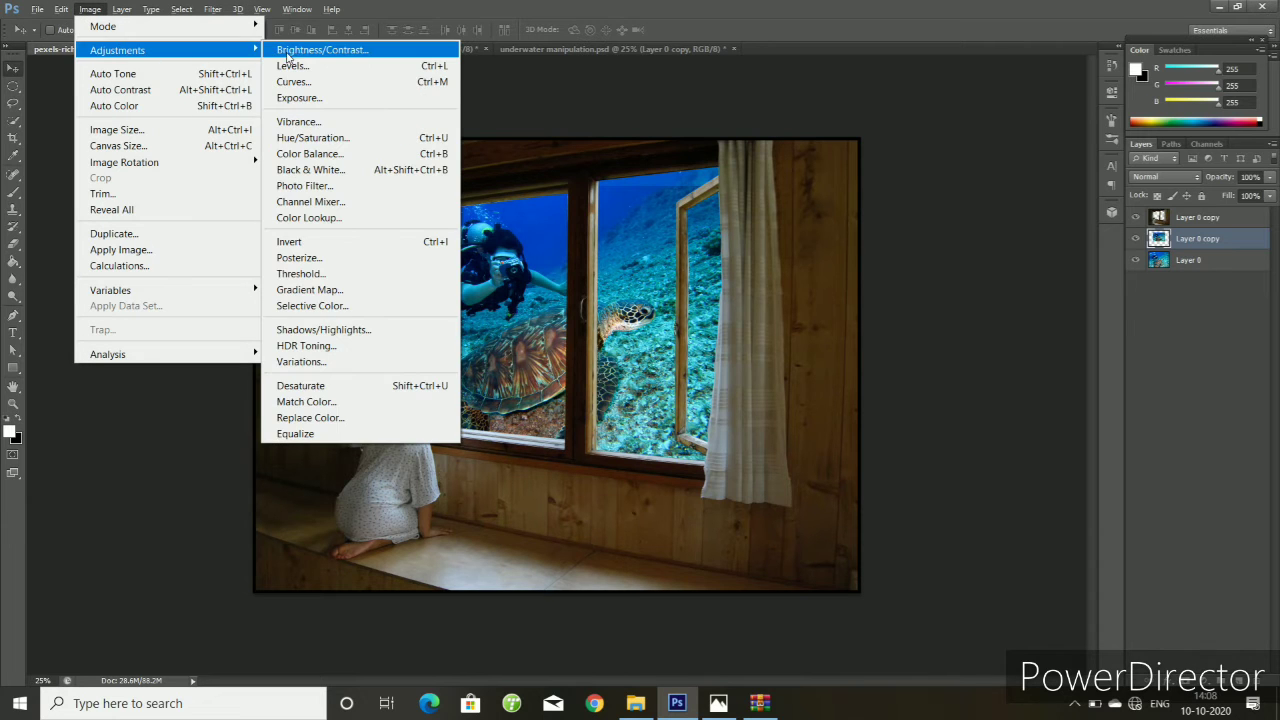
left_click(301, 54)
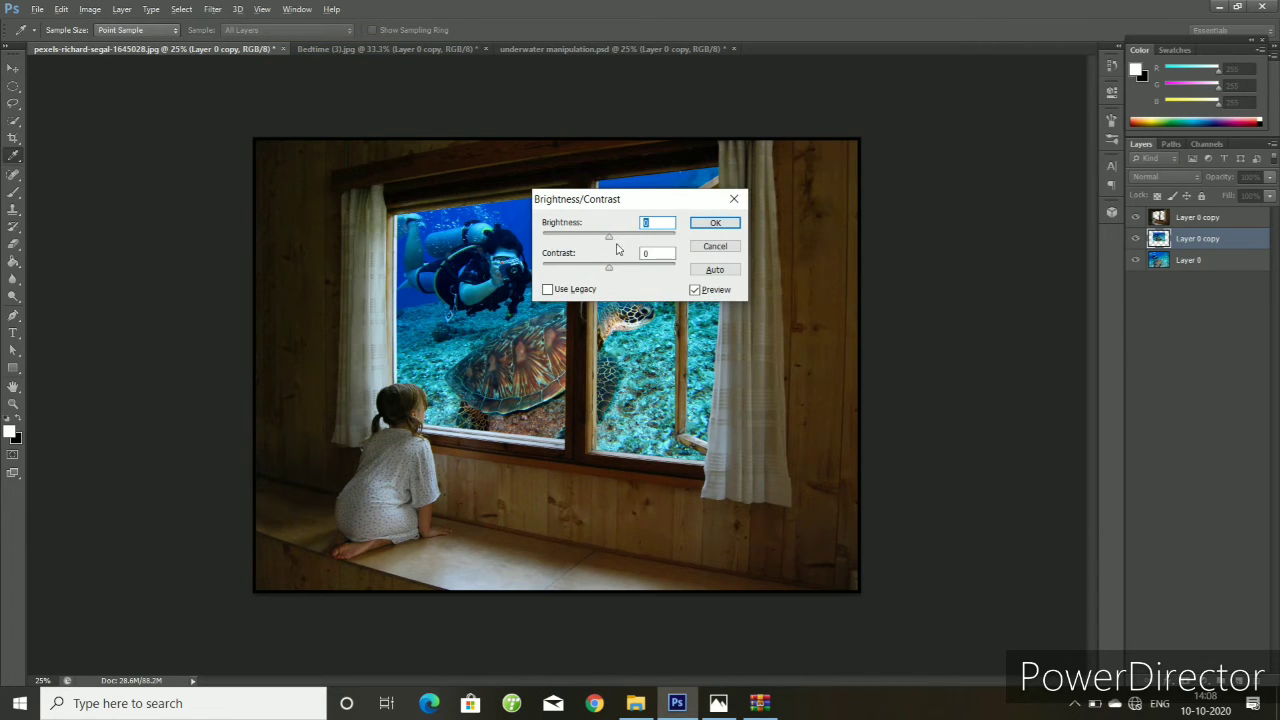
left_click_drag(608, 237, 624, 270)
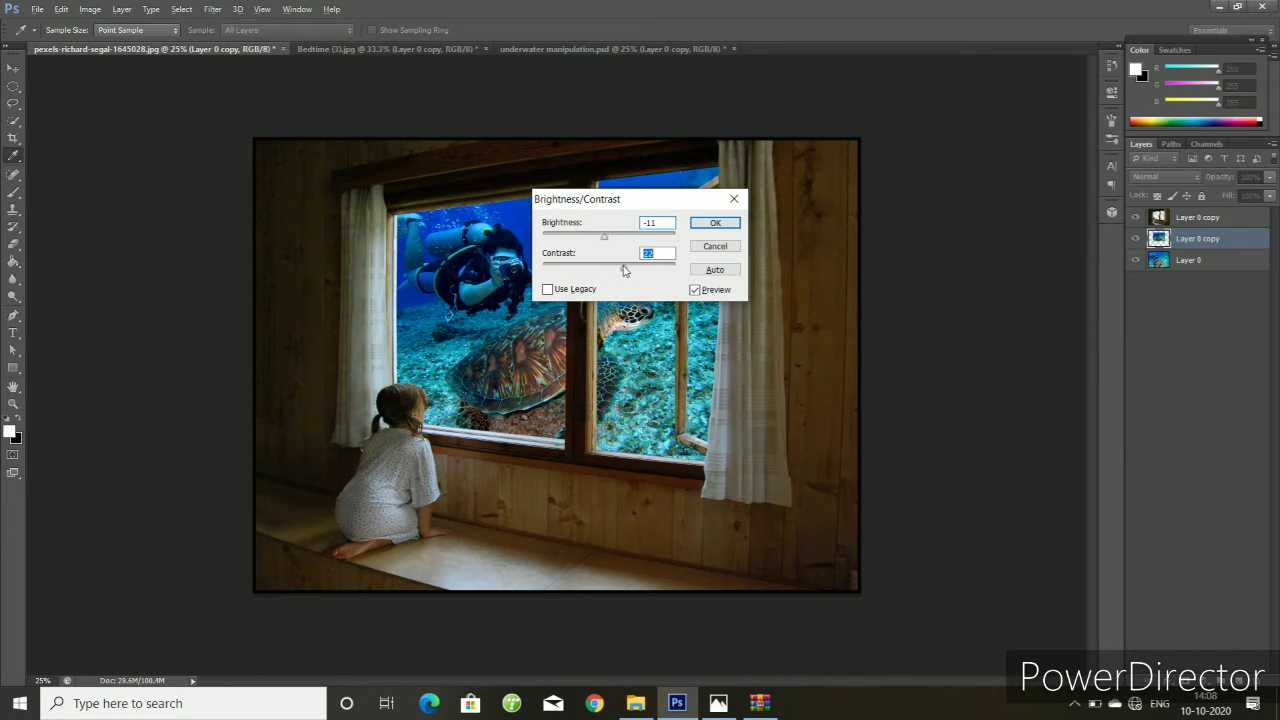
left_click(716, 222)
- Apply Hue/Saturation to the underwater layer with Hue +17 and Saturation +34
key("v")
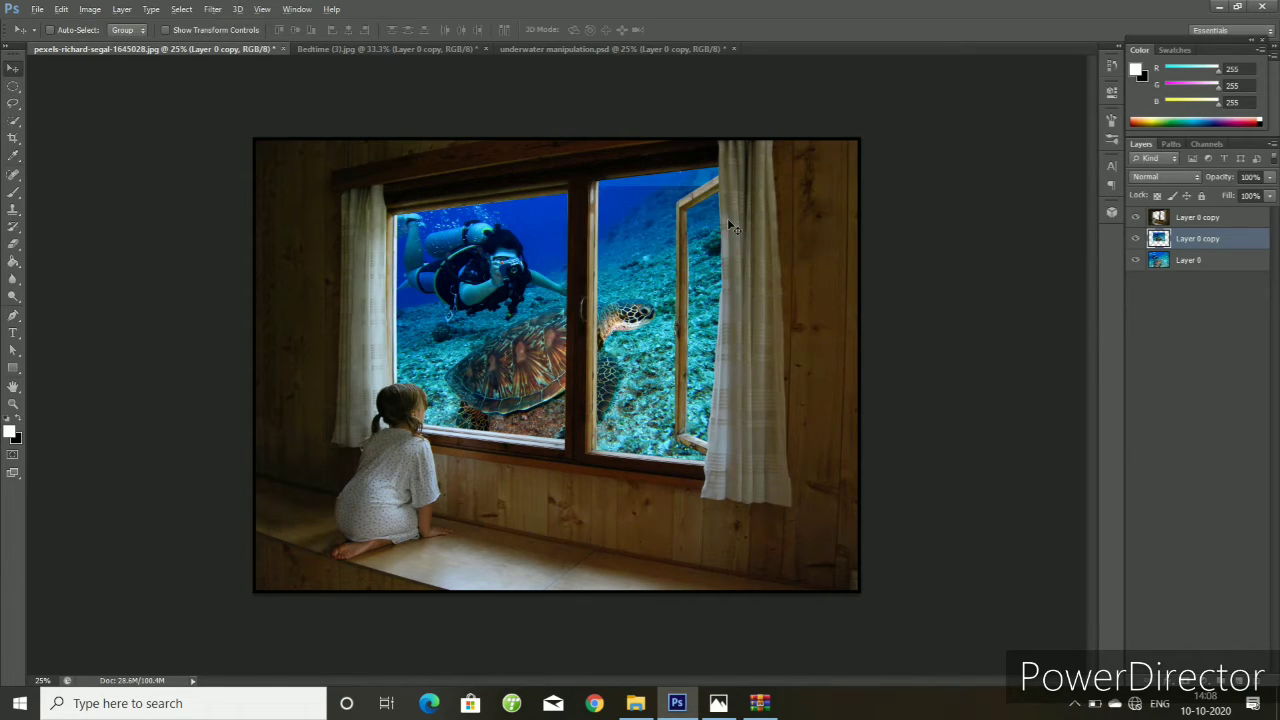
left_click(90, 9)
mouse_move(117, 50)
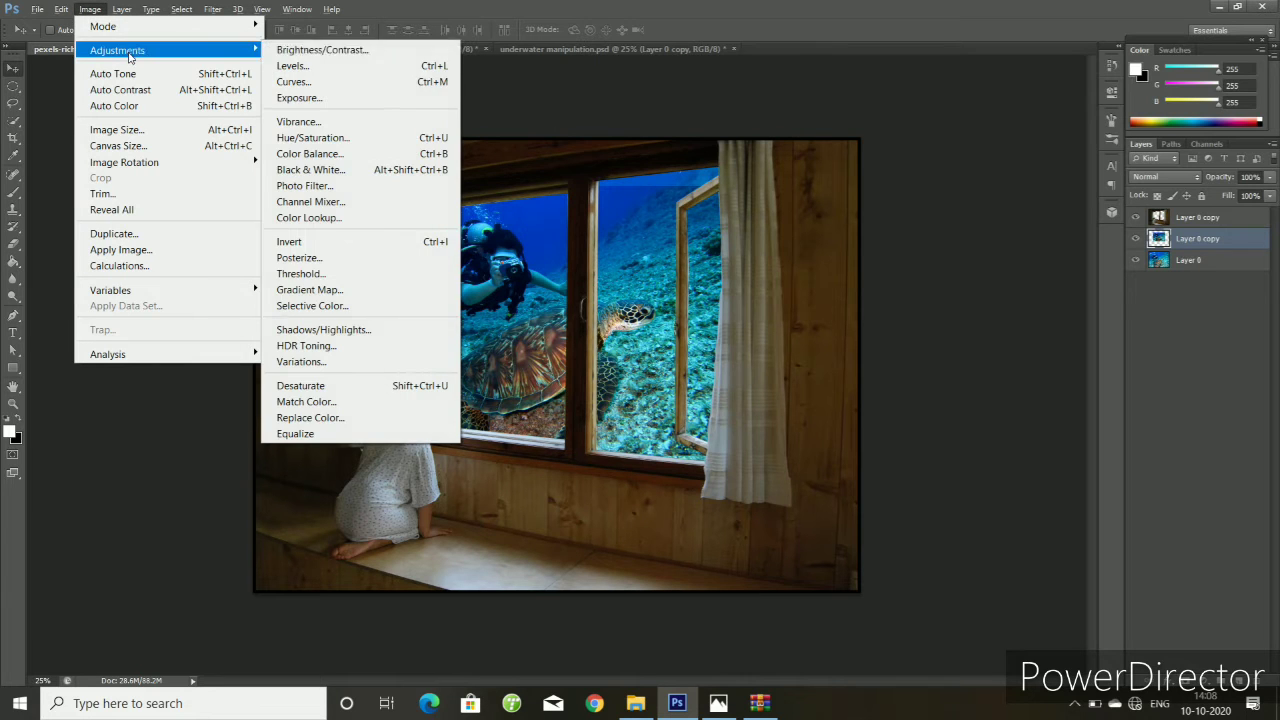
left_click(328, 138)
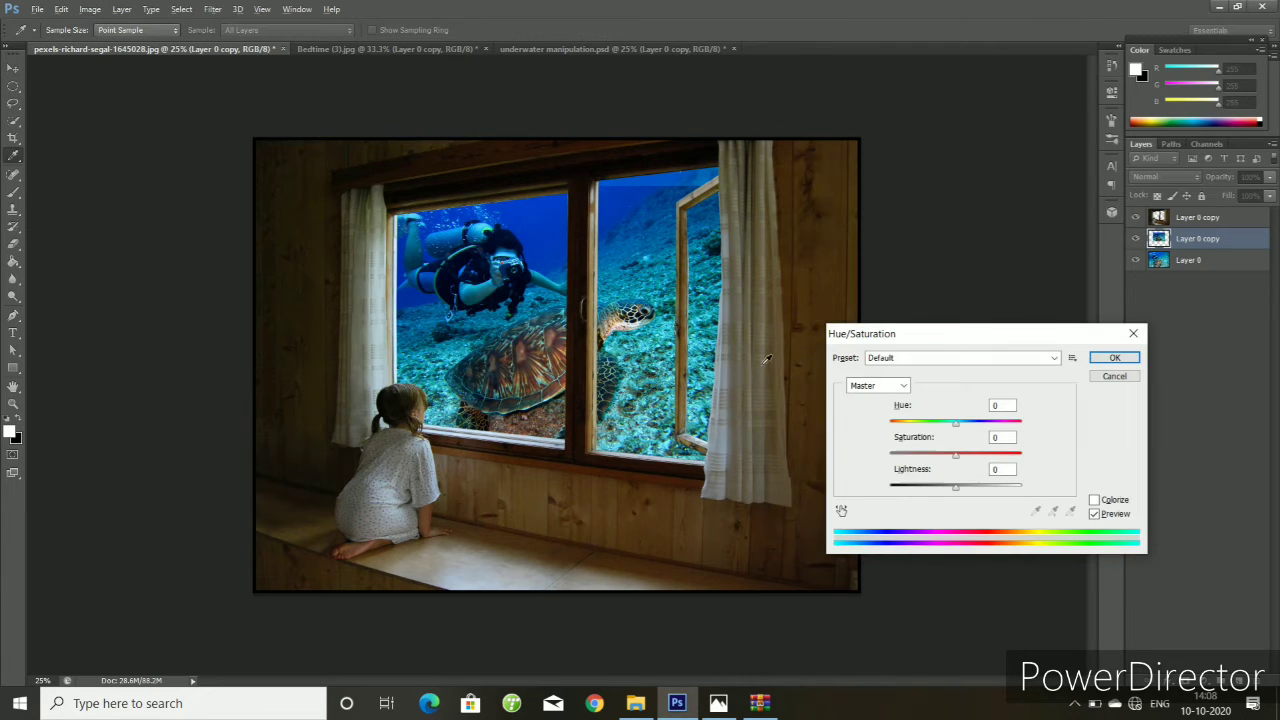
mouse_move(956, 421)
left_mouse_down()
mouse_move(977, 422)
mouse_move(979, 461)
mouse_move(952, 493)
left_mouse_up()
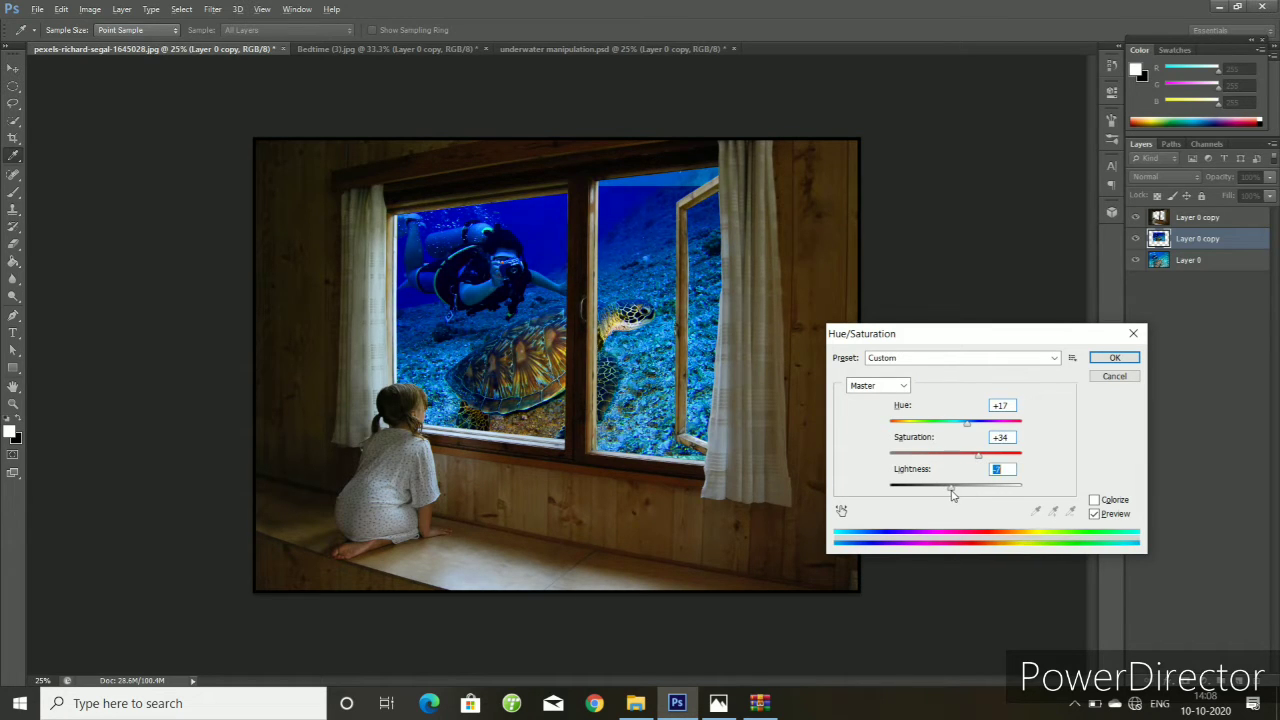
left_click(1114, 357)
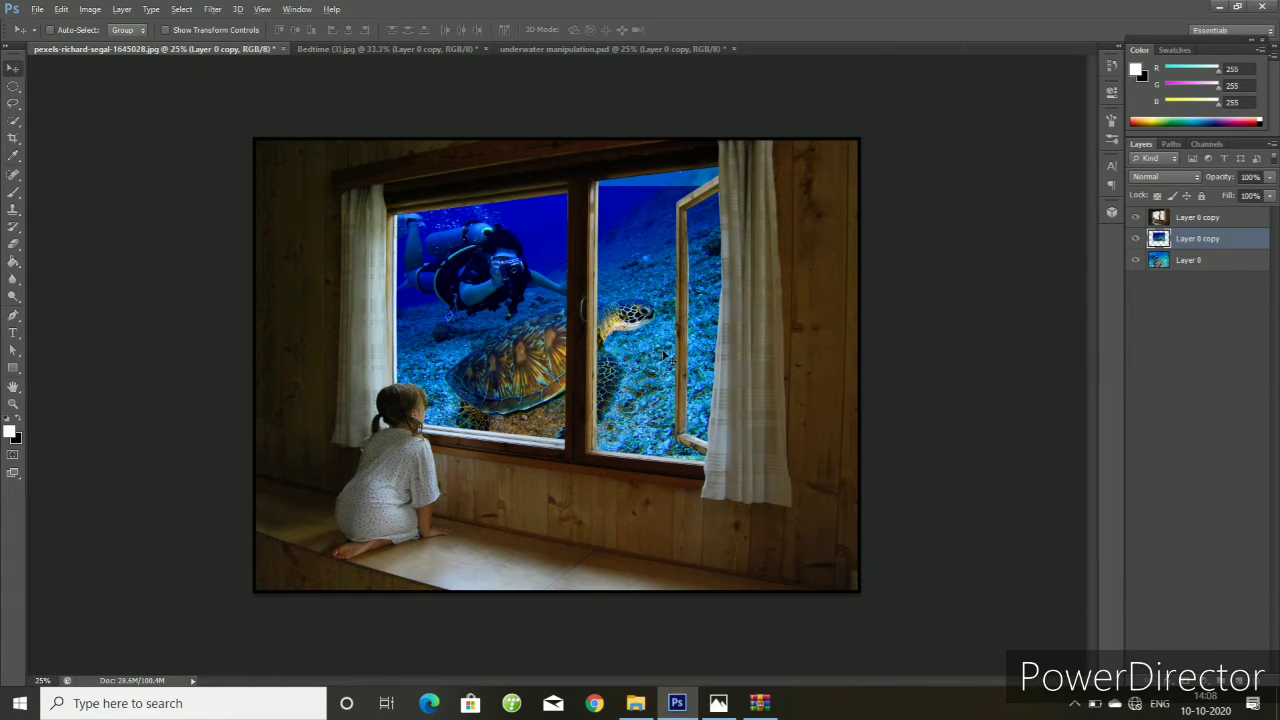
- Apply Color Balance shifting the underwater midtones to Cyan -42 and toward blue
left_click(90, 9)
mouse_move(117, 50)
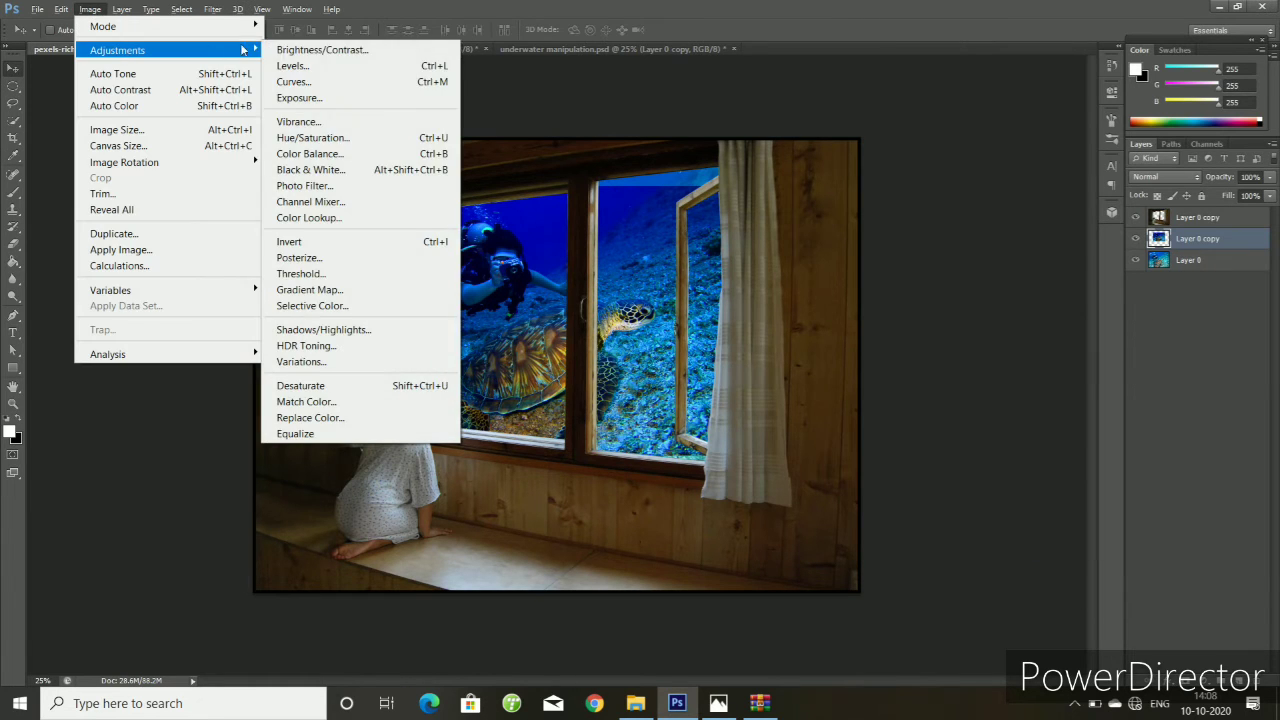
left_click(310, 153)
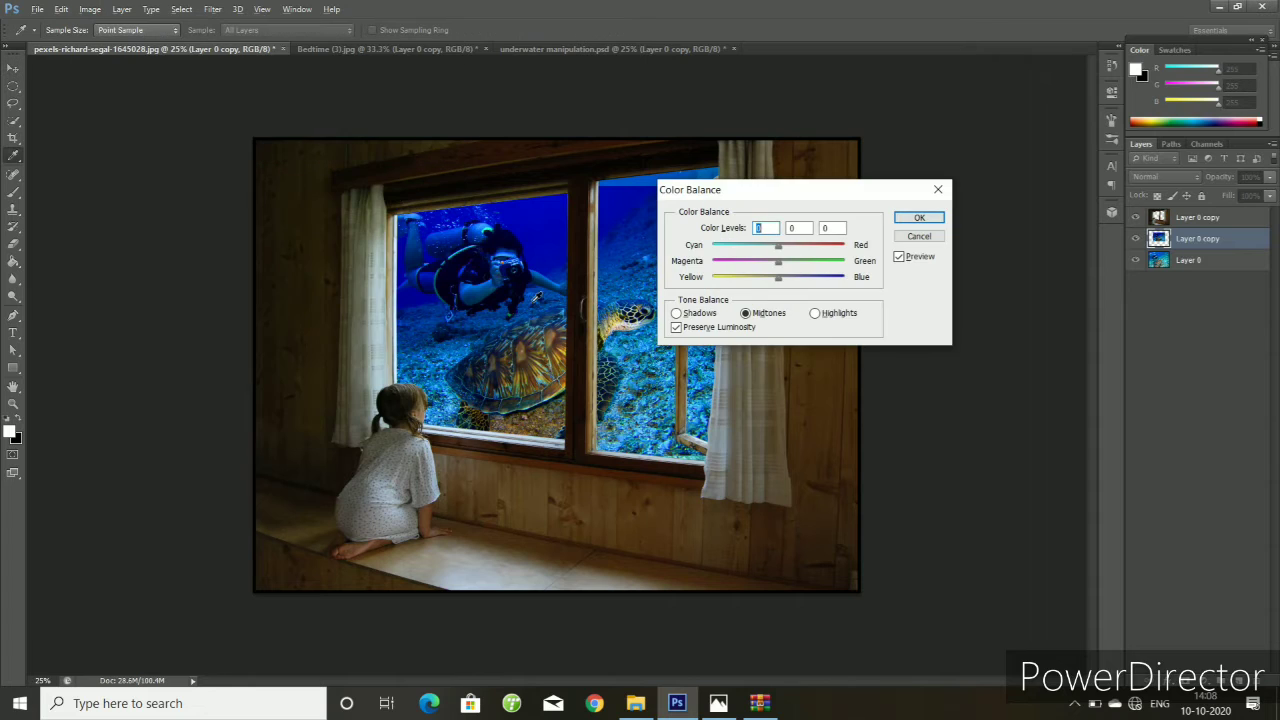
left_click_drag(779, 250, 741, 262)
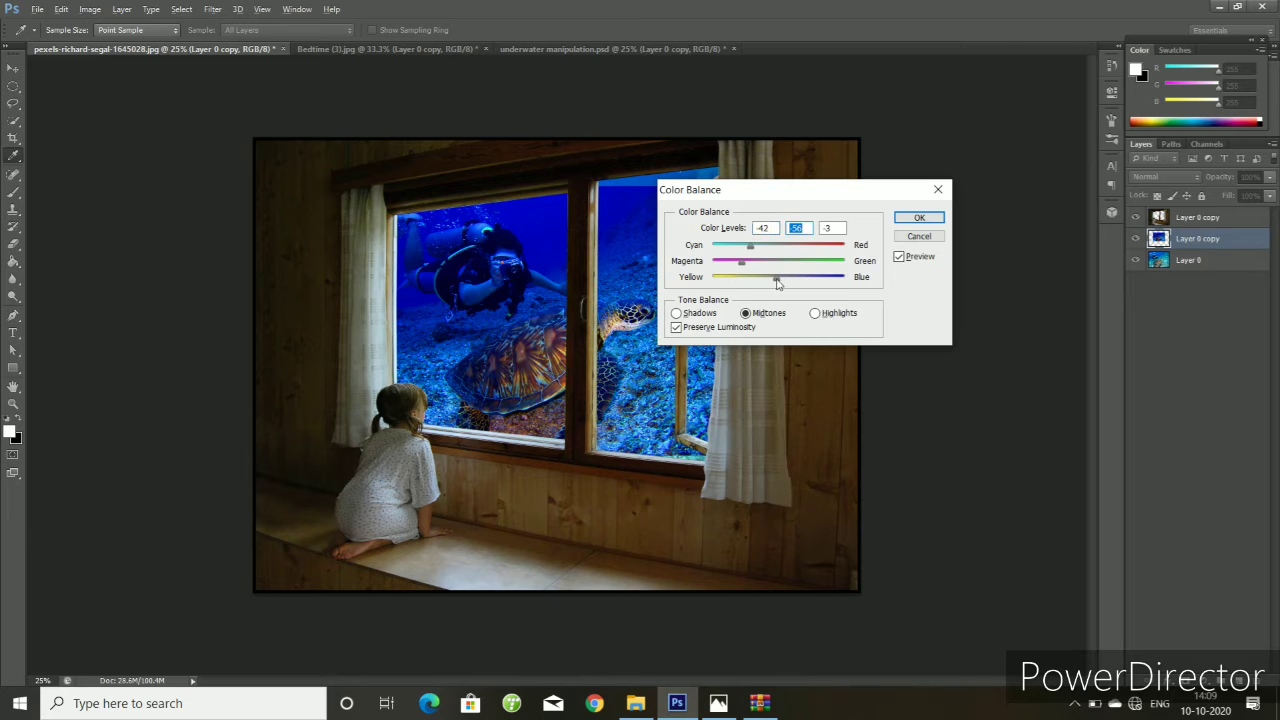
left_click_drag(777, 280, 803, 282)
left_click(918, 218)
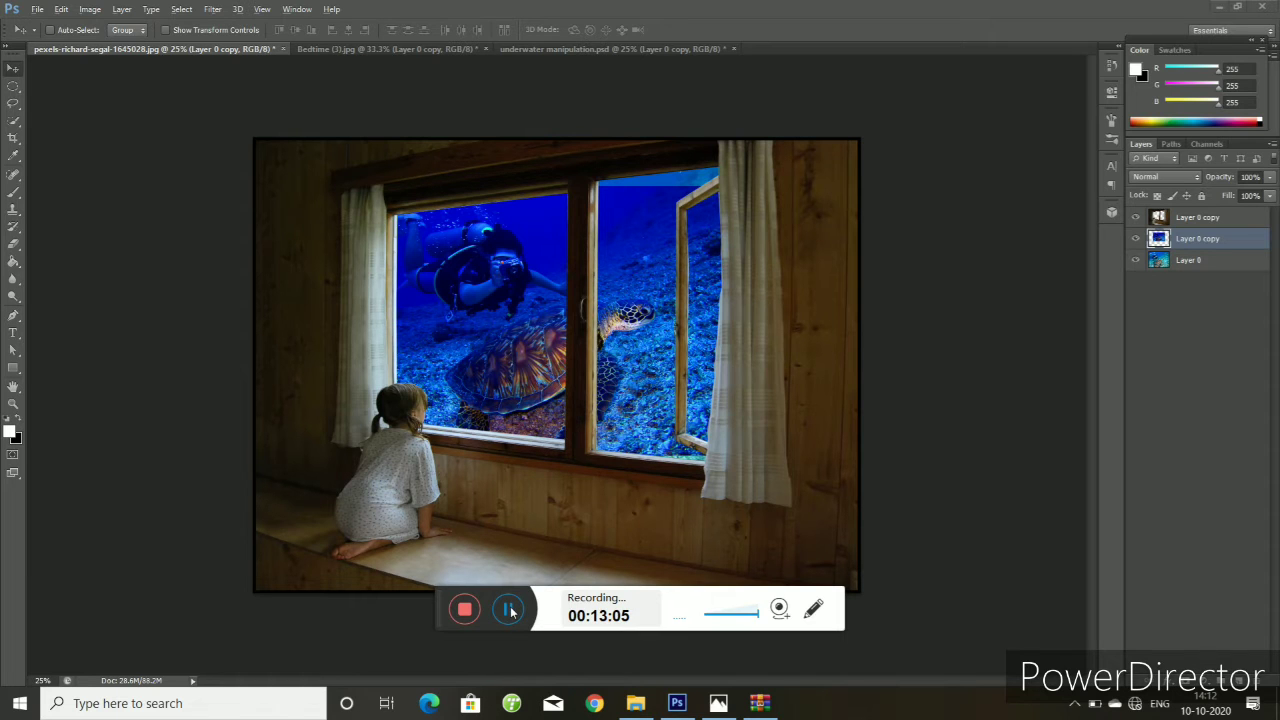
- Apply Exposure +0.98 with offset -0.0569 and a slight gamma tweak to the underwater layer
left_click(90, 9)
mouse_move(117, 50)
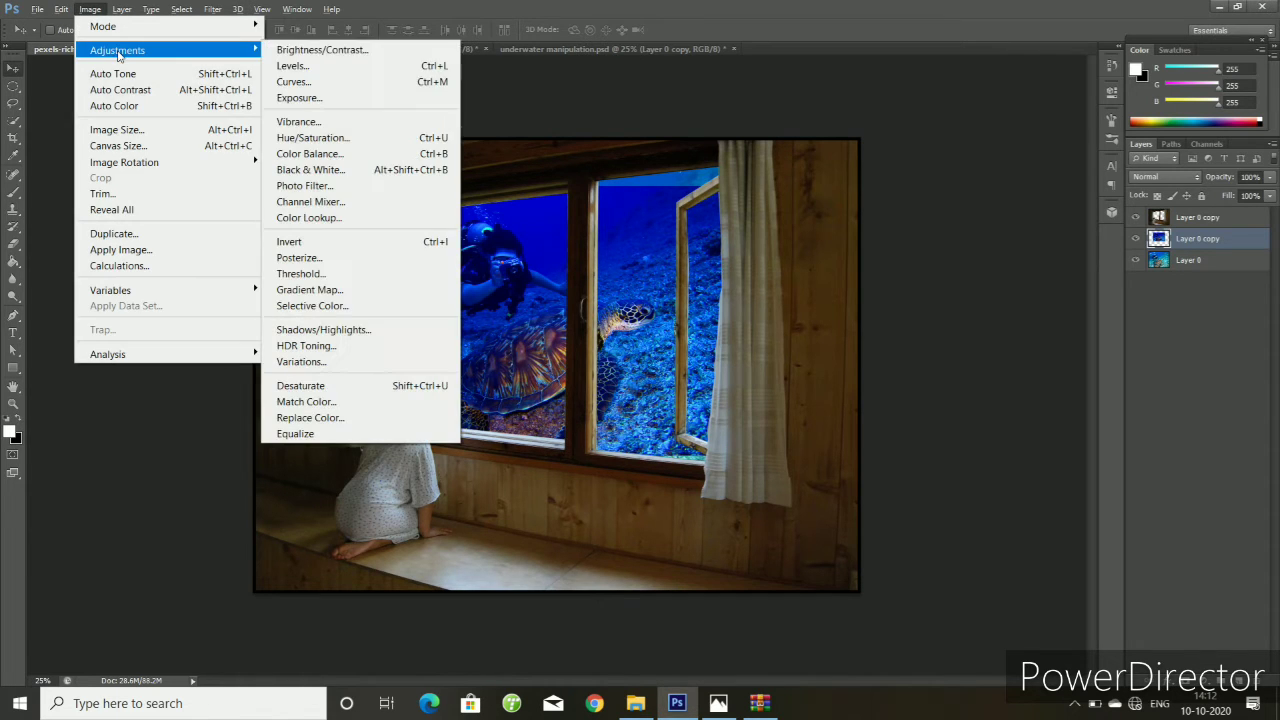
left_click(326, 95)
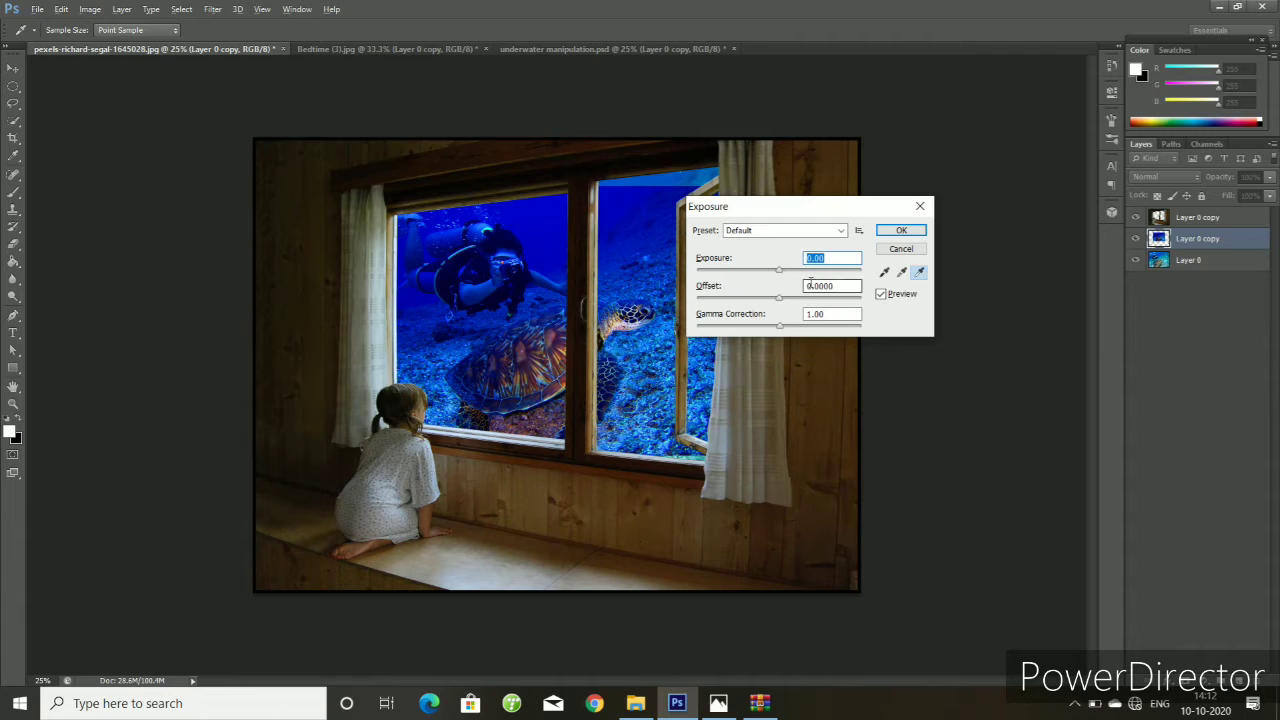
mouse_move(779, 270)
left_mouse_down()
mouse_move(792, 274)
mouse_move(770, 306)
mouse_move(778, 333)
left_mouse_up()
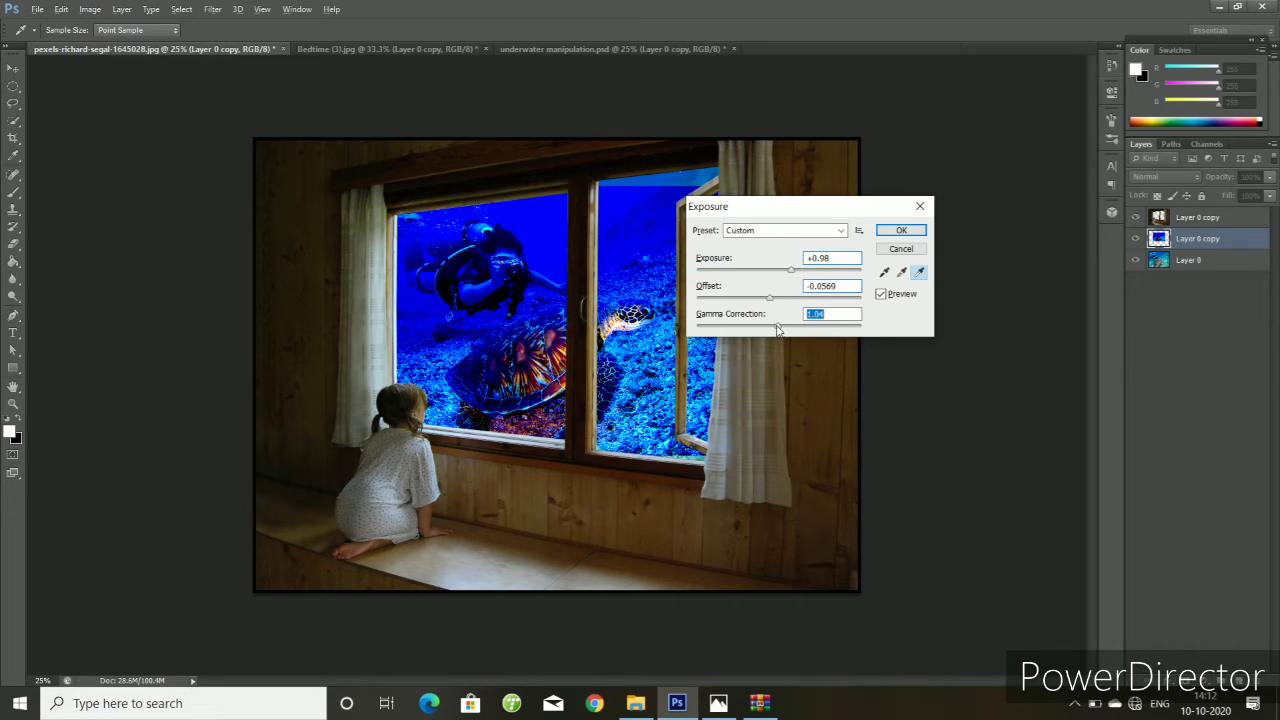
left_click_drag(778, 330, 774, 331)
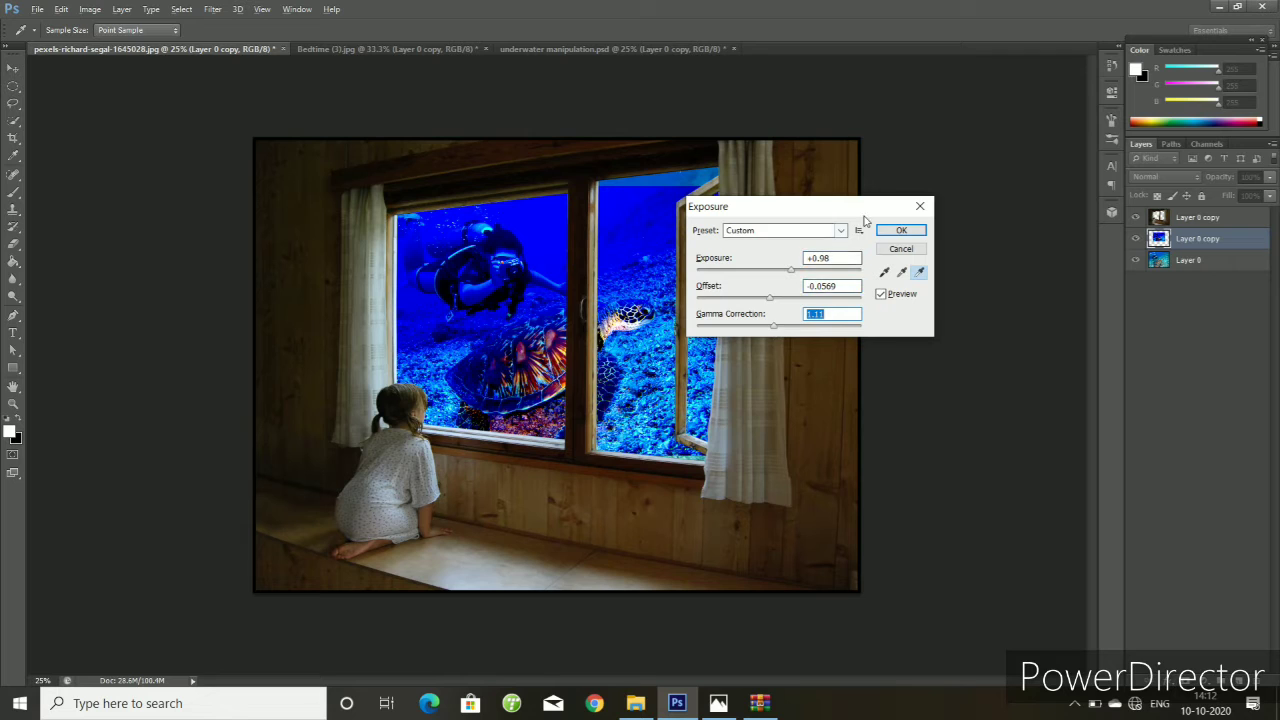
left_click(896, 230)
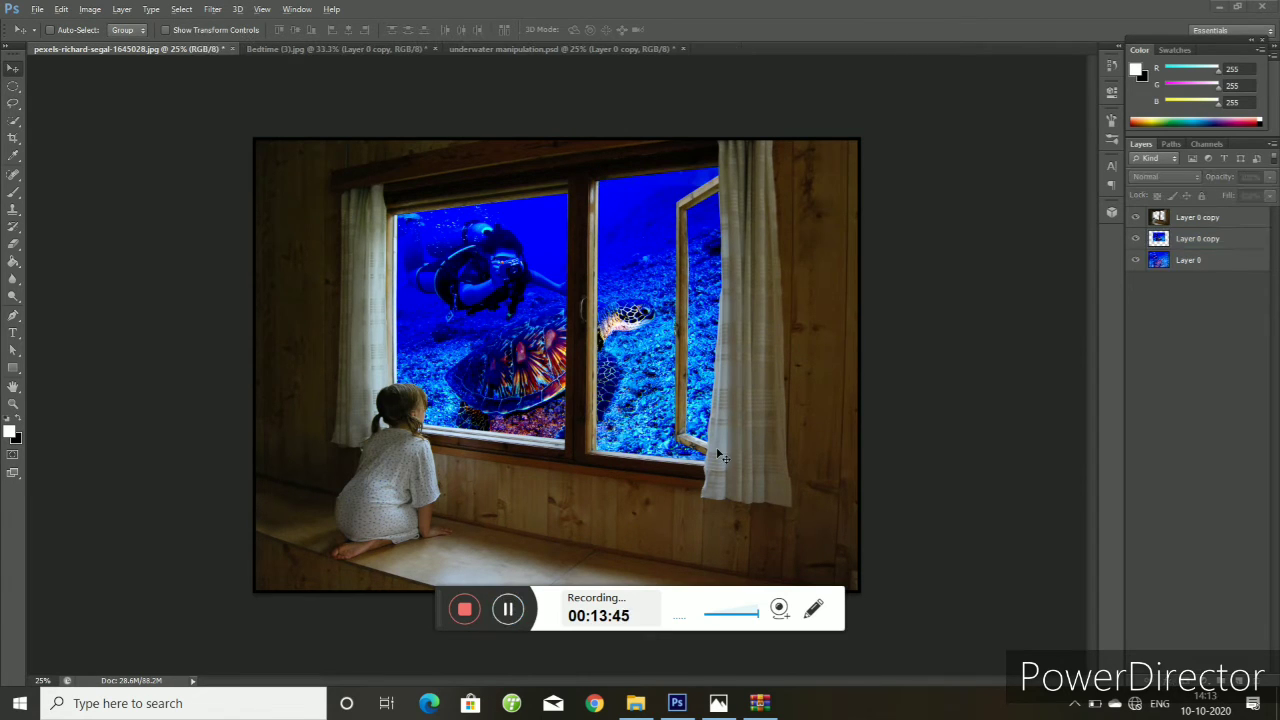
- Select the top cabin layer and lower its brightness to -86
left_click(1199, 222)
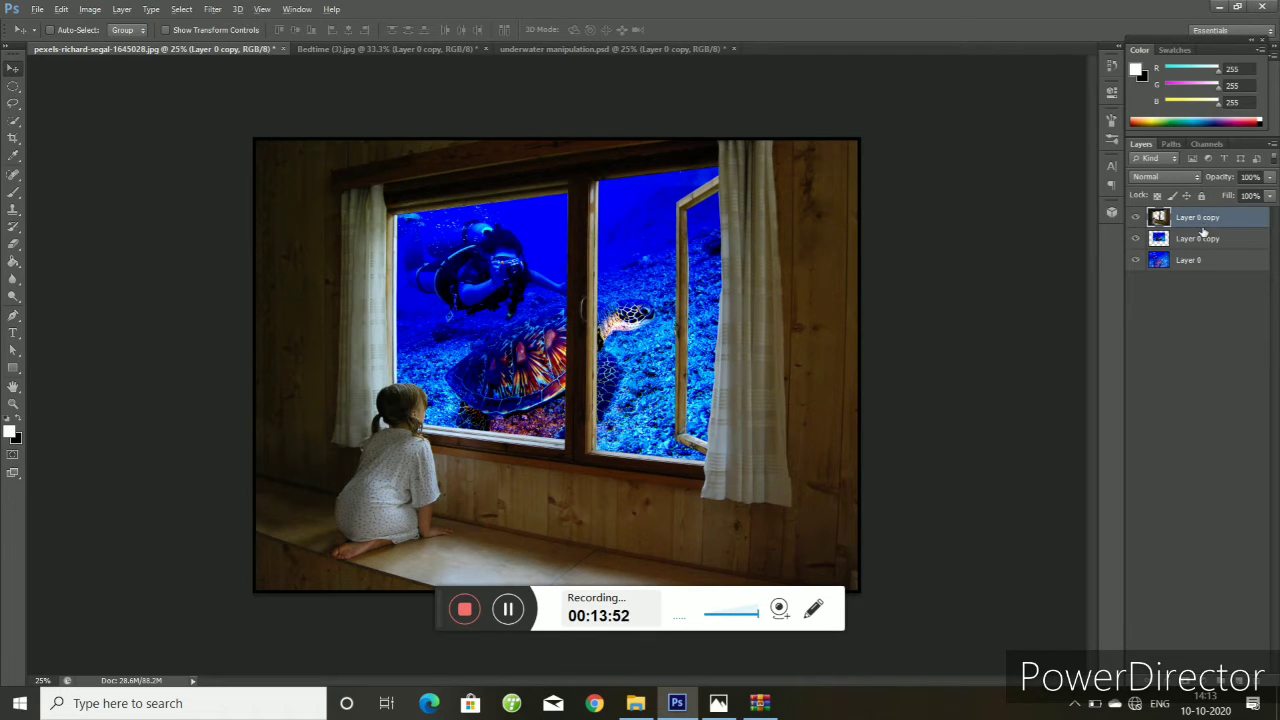
left_click(90, 9)
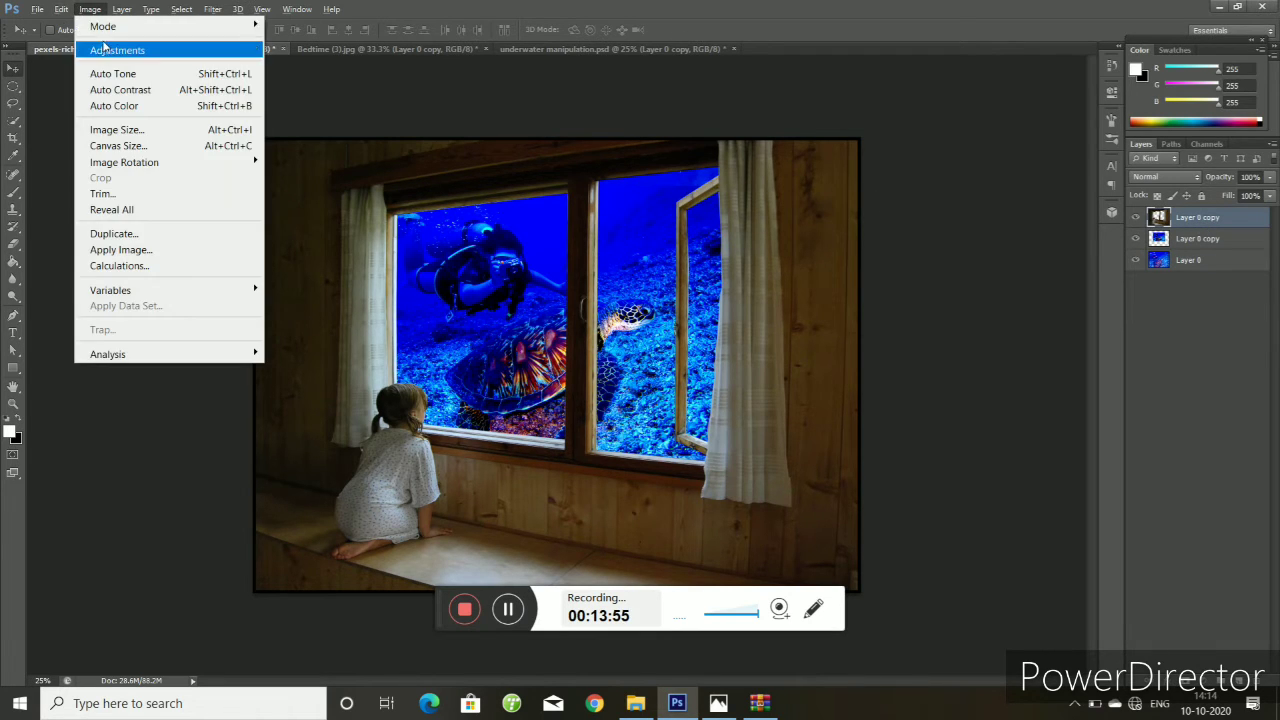
mouse_move(117, 50)
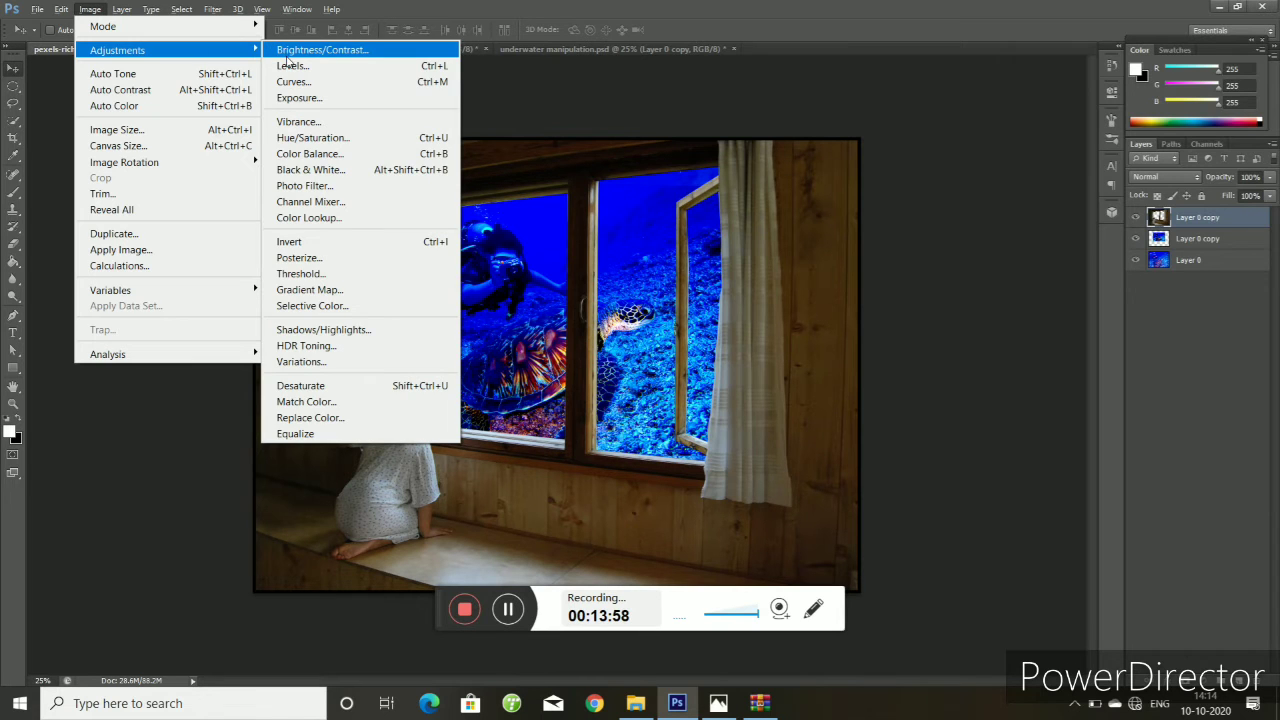
left_click(290, 50)
mouse_move(609, 238)
left_mouse_down()
mouse_move(571, 238)
mouse_move(636, 270)
left_mouse_up()
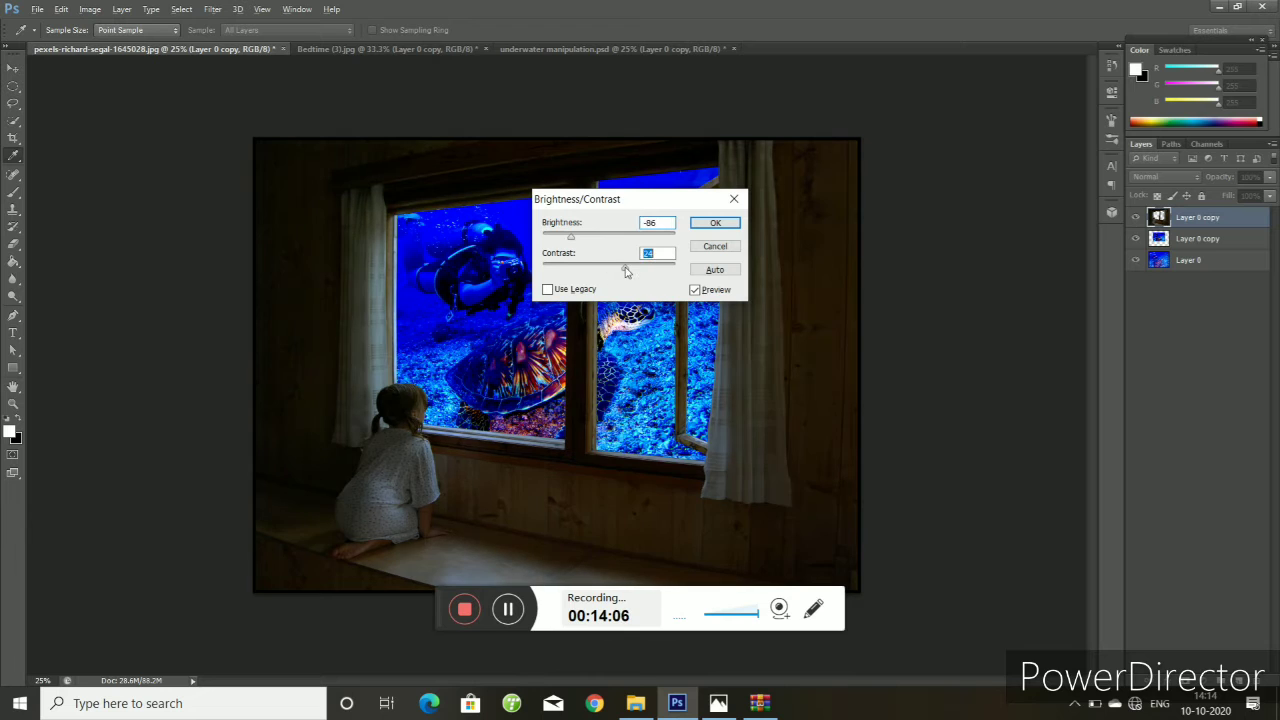
left_click(715, 222)
- Darken the cabin further with a Curves point pulling input 152 down to output 120
left_click(90, 9)
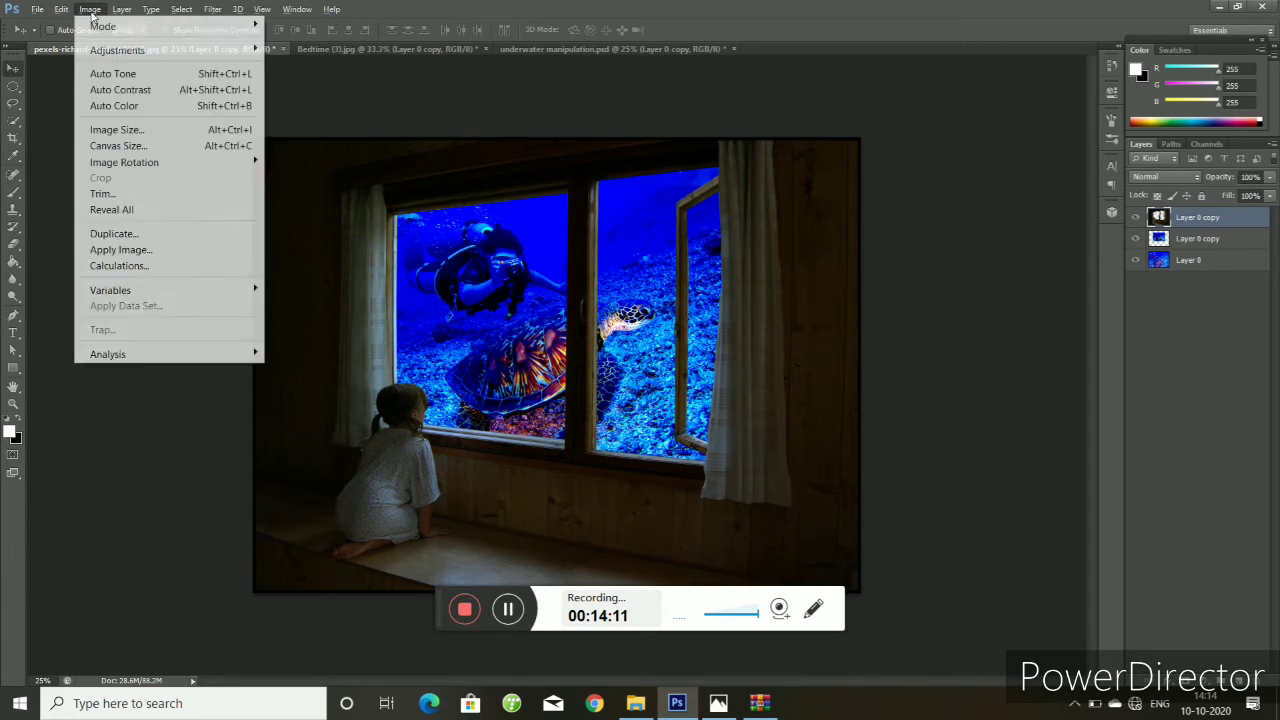
left_click(310, 82)
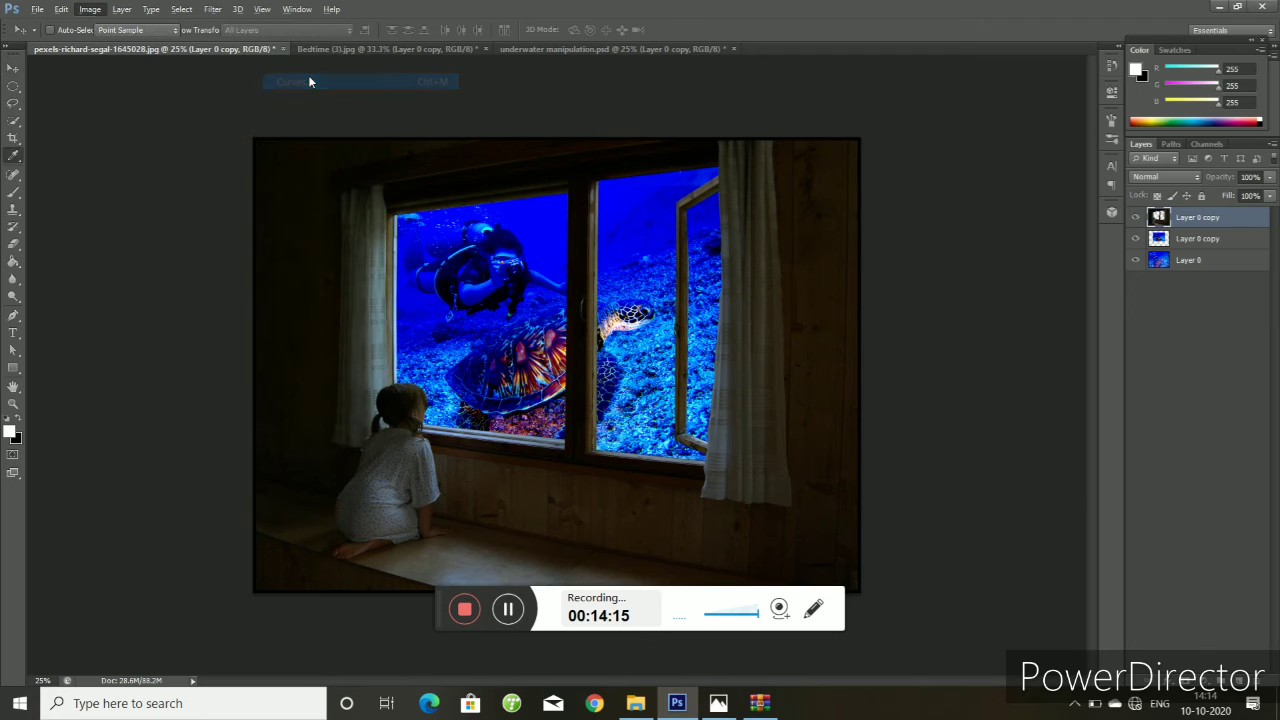
mouse_move(917, 251)
left_mouse_down()
mouse_move(936, 263)
mouse_move(924, 261)
left_mouse_up()
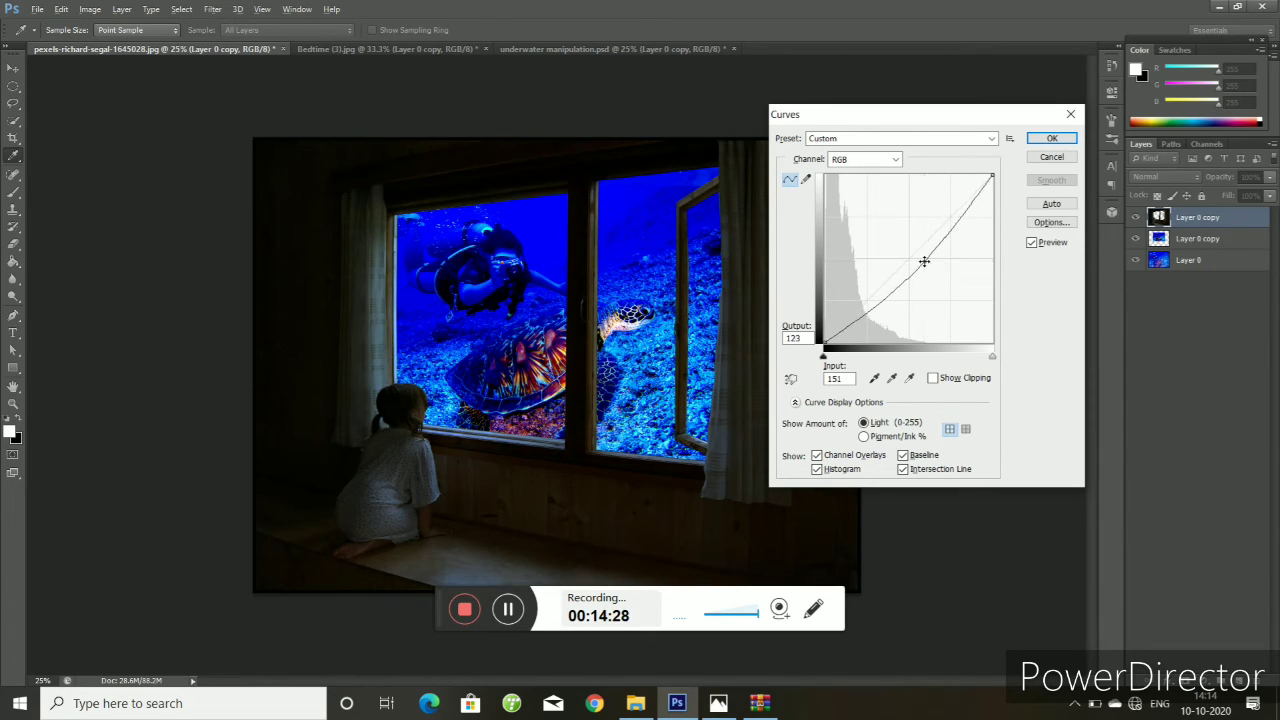
left_click_drag(924, 261, 925, 264)
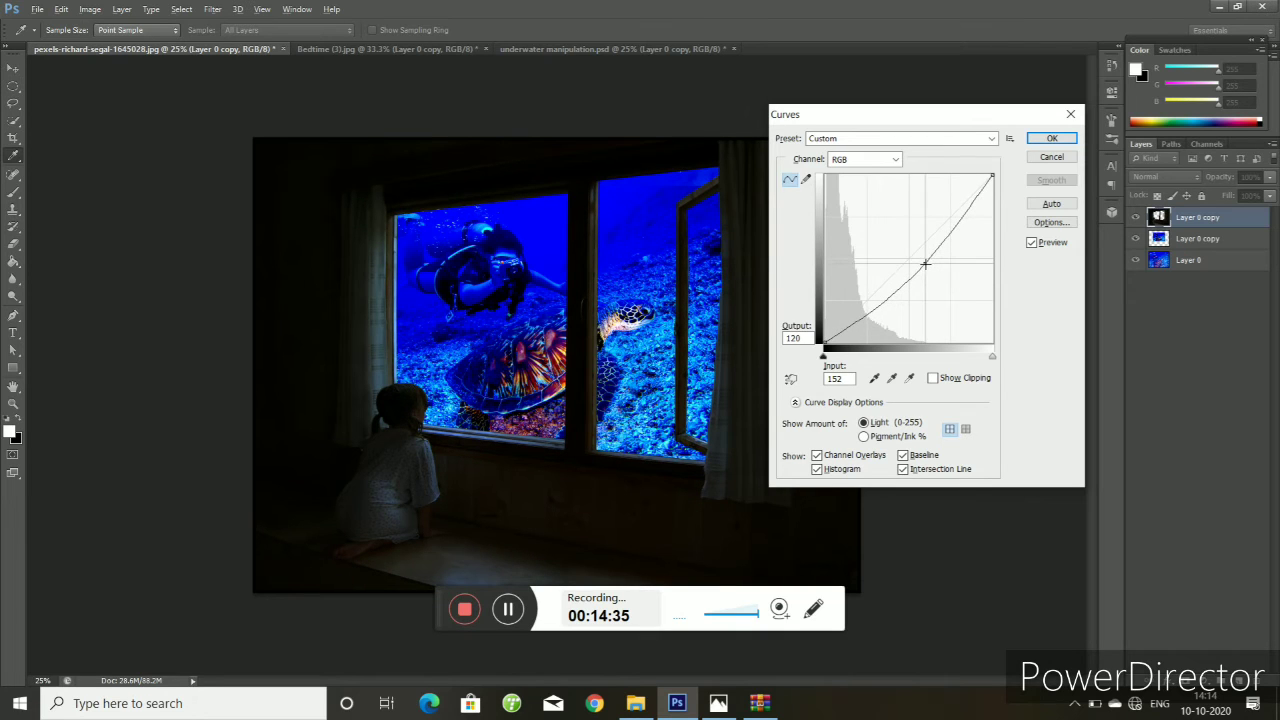
left_click(1052, 138)
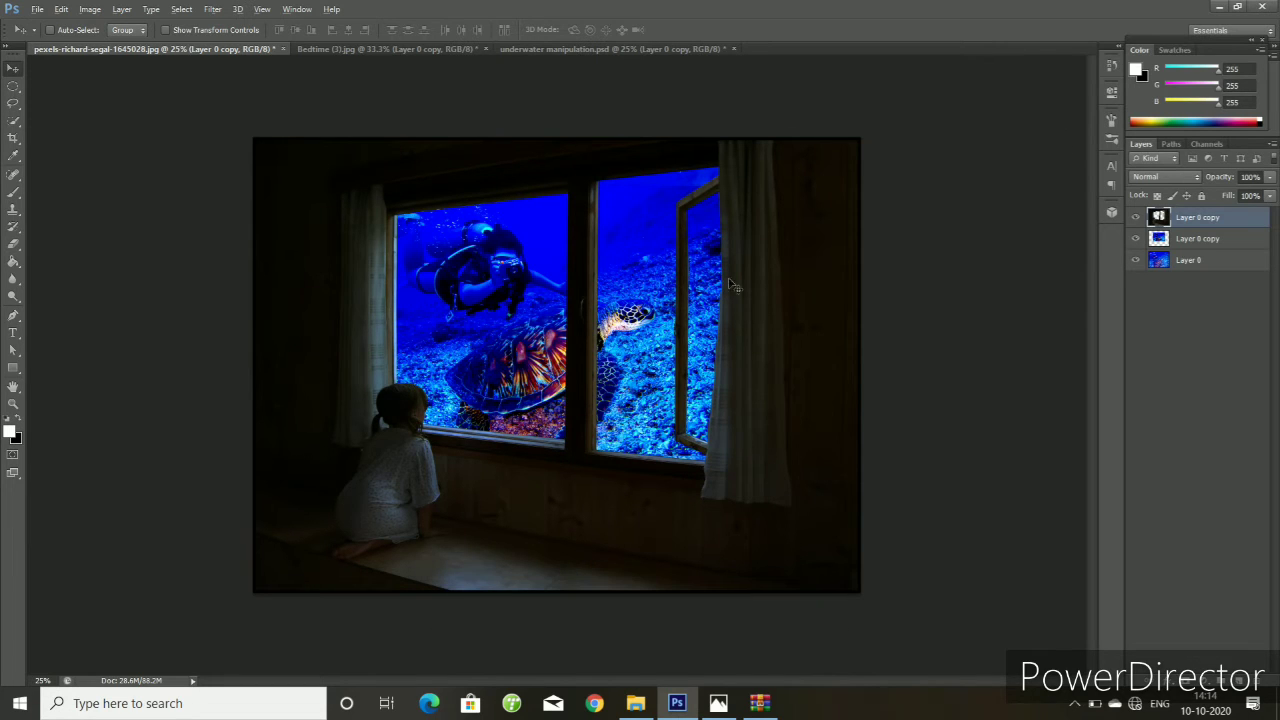
key("p")
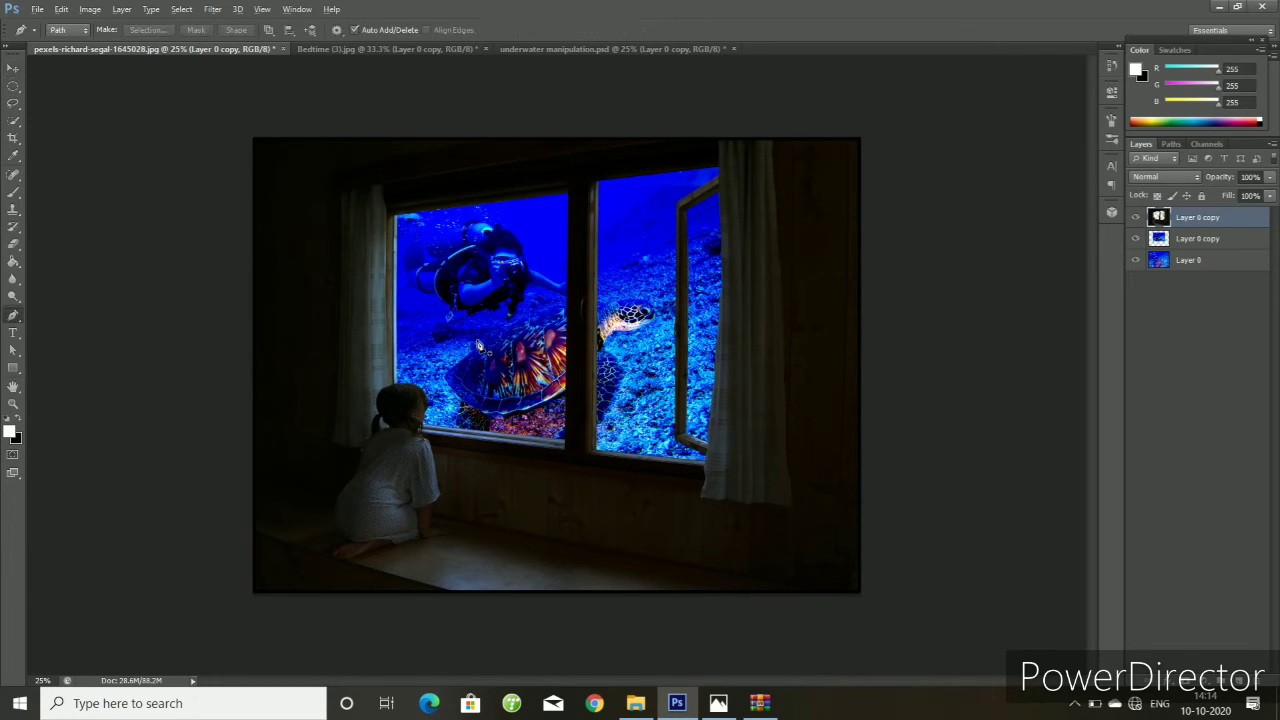
left_click(394, 216)
left_click(567, 195)
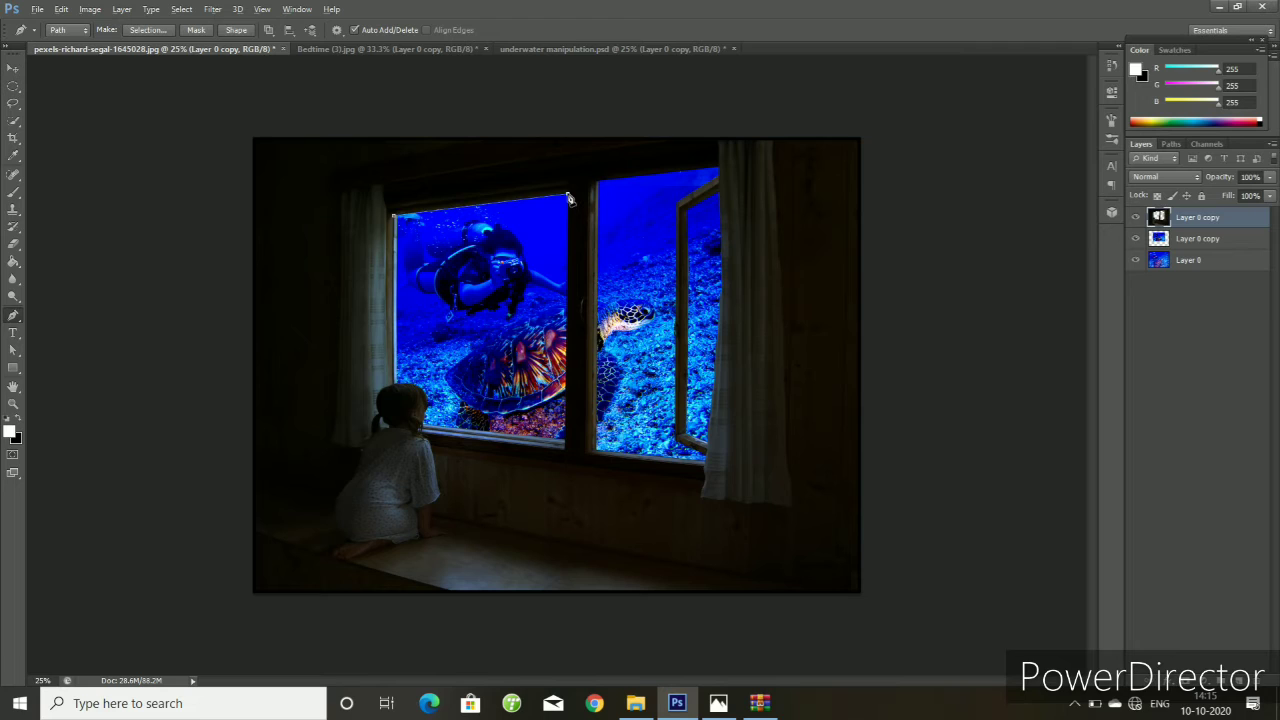
left_click(566, 446)
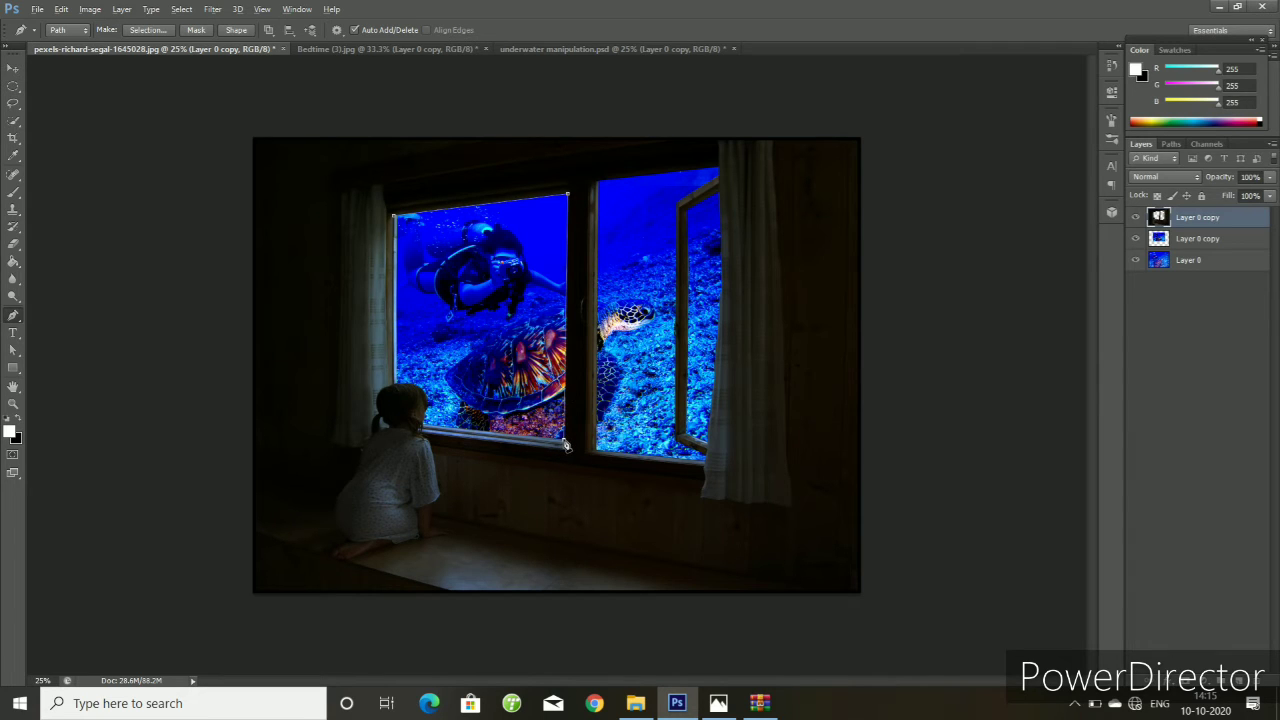
left_click(384, 594)
left_click(253, 594)
left_click(253, 390)
left_click(393, 215)
key("Return")
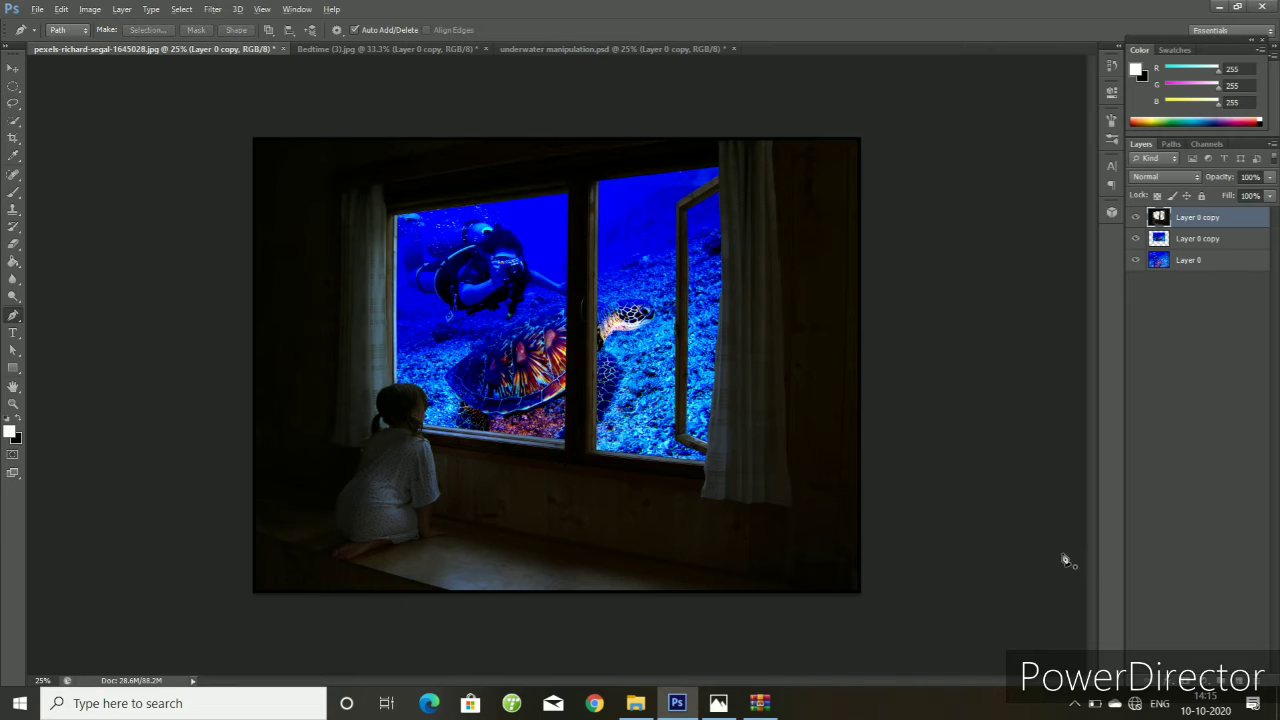
- Add a new layer and outline a closed beam path from the left window to the bottom-left corner
left_click(1238, 681)
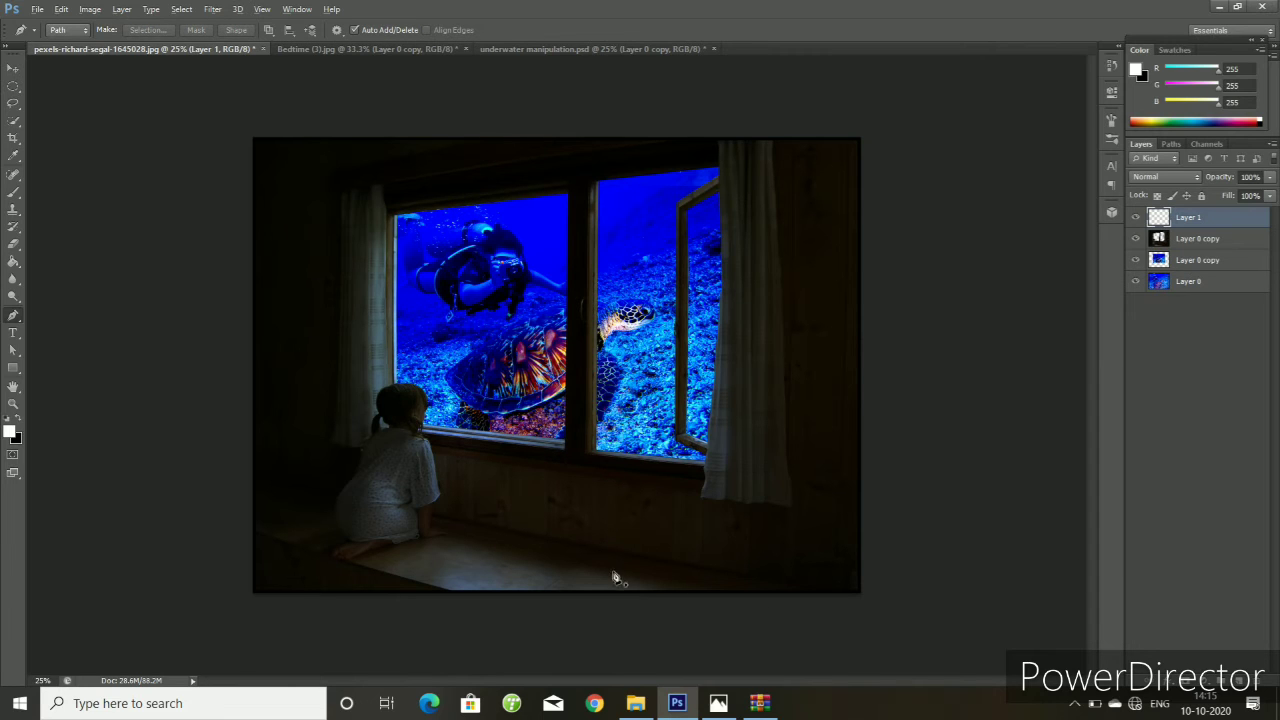
left_click(395, 216)
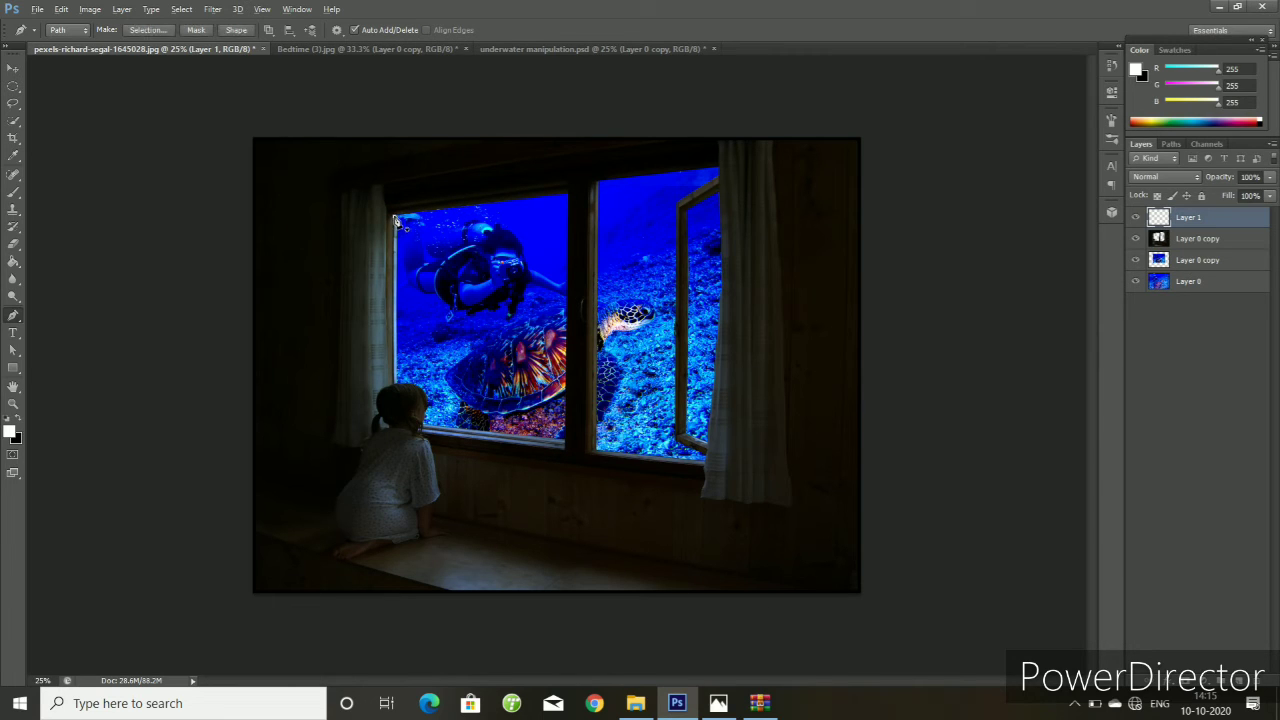
left_click(567, 196)
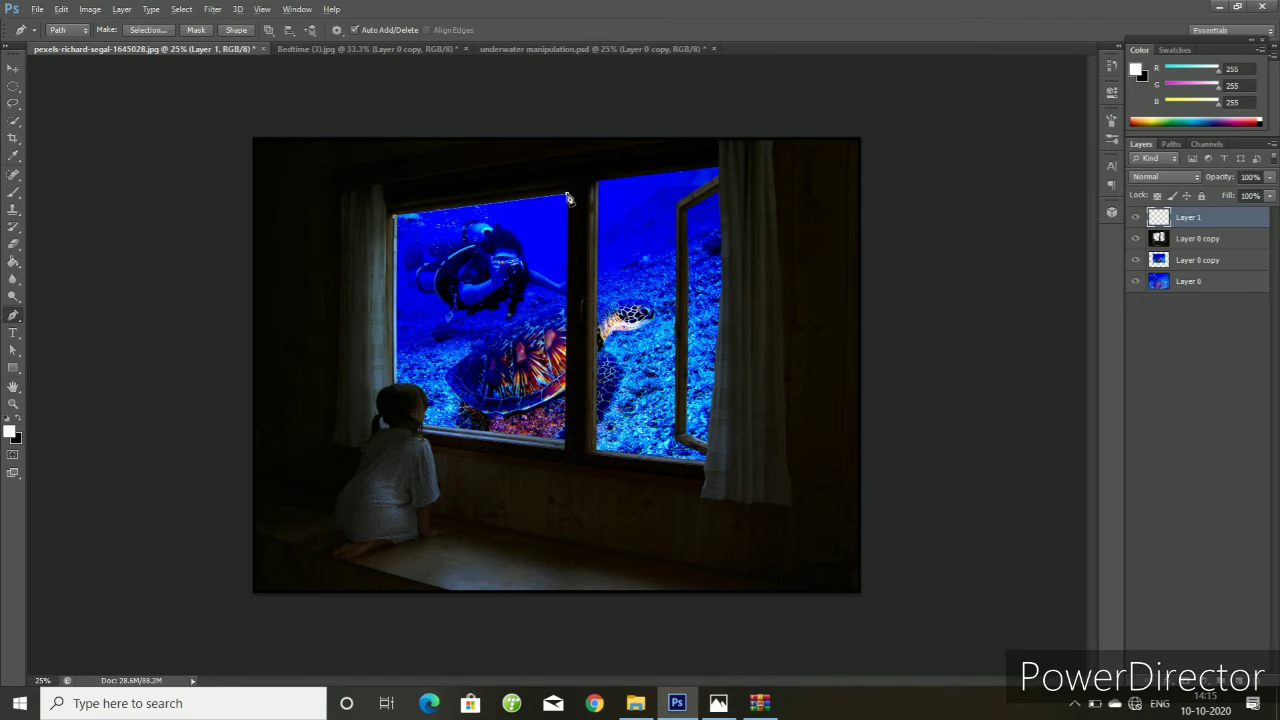
left_click(567, 443)
left_click(380, 596)
left_click(253, 594)
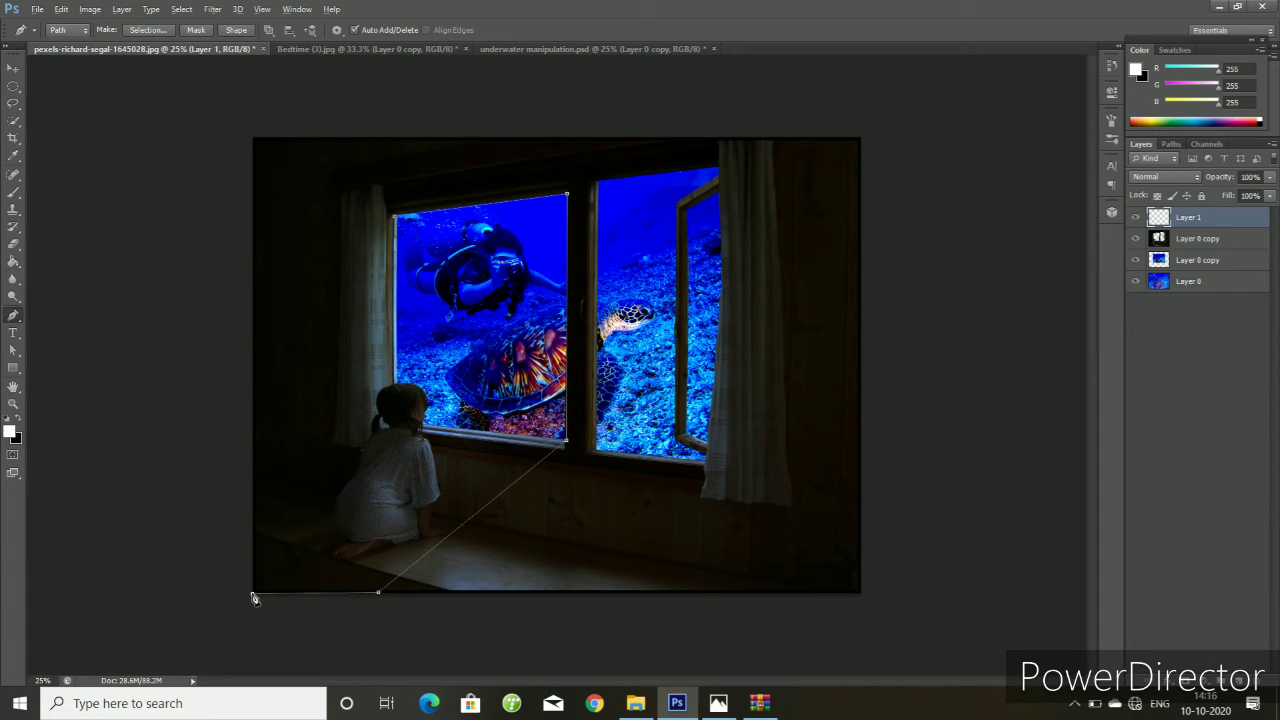
left_click(255, 386)
left_click(395, 220)
- Fill the beam path with a white Solid Color fill layer
left_click(1207, 683)
left_click(1152, 377)
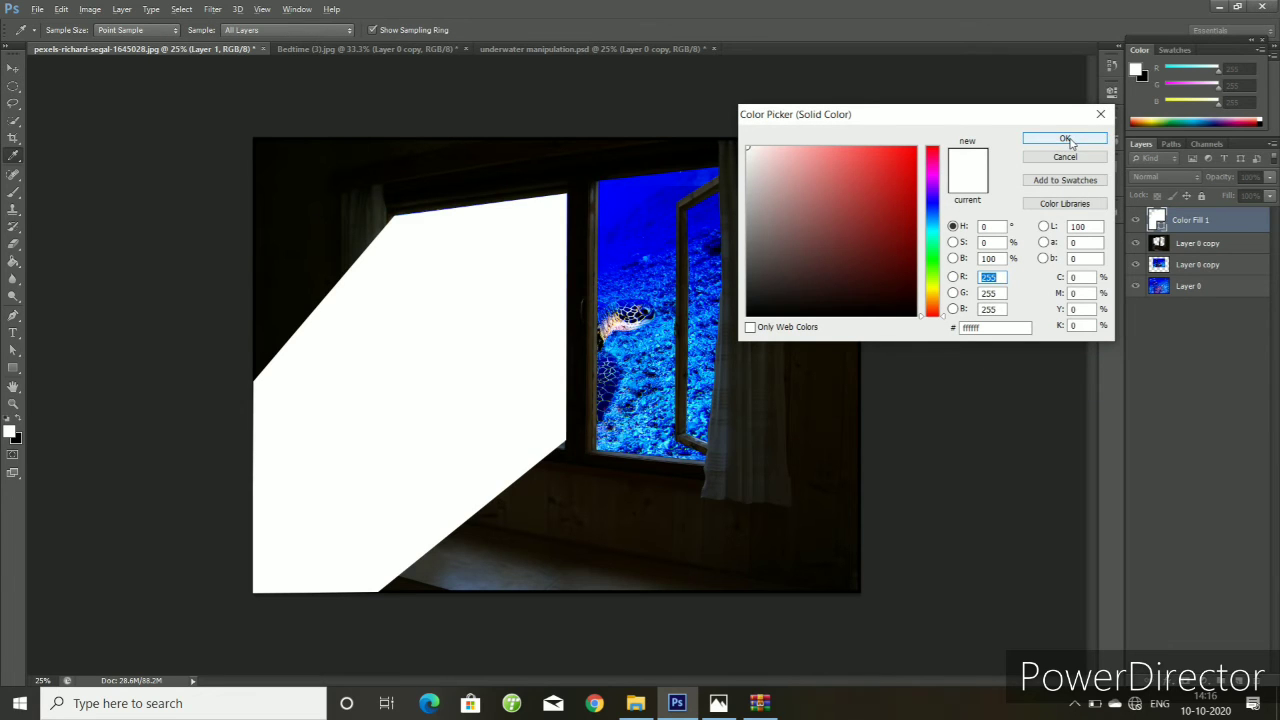
left_click(1065, 138)
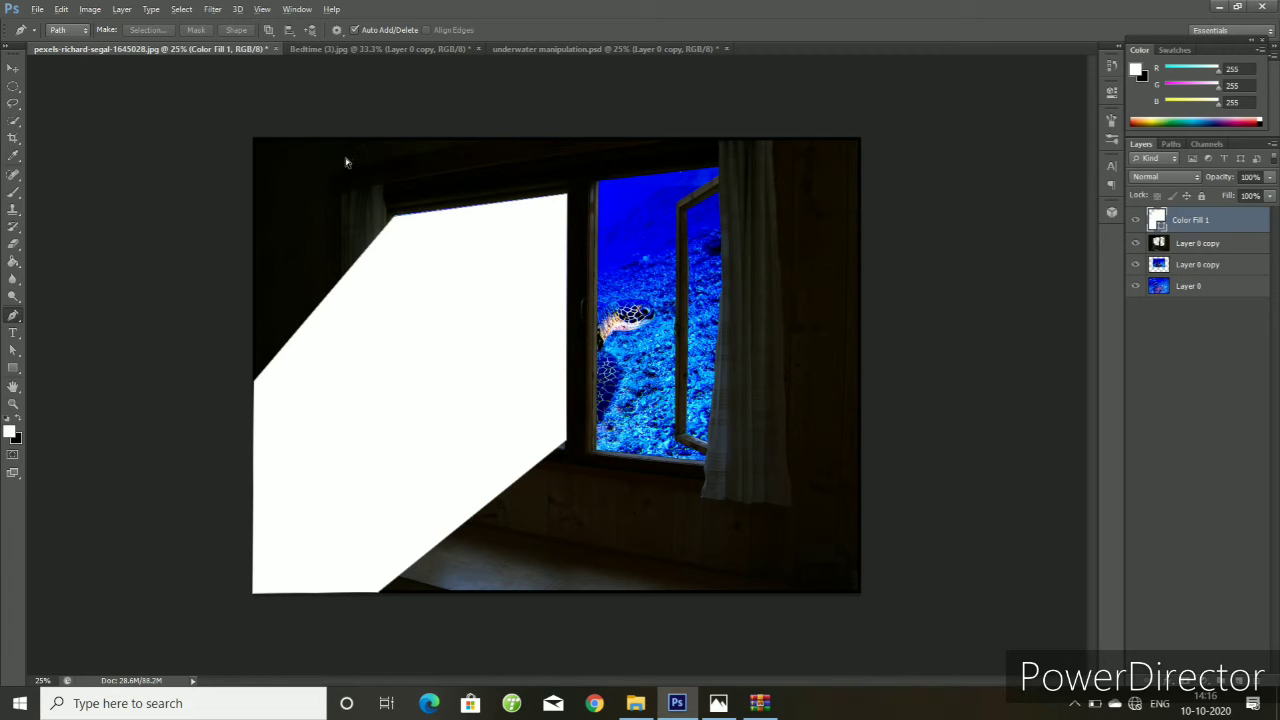
- Rasterize the beam and preview a Gaussian Blur with radius around 50 pixels
key("v")
left_click(212, 9)
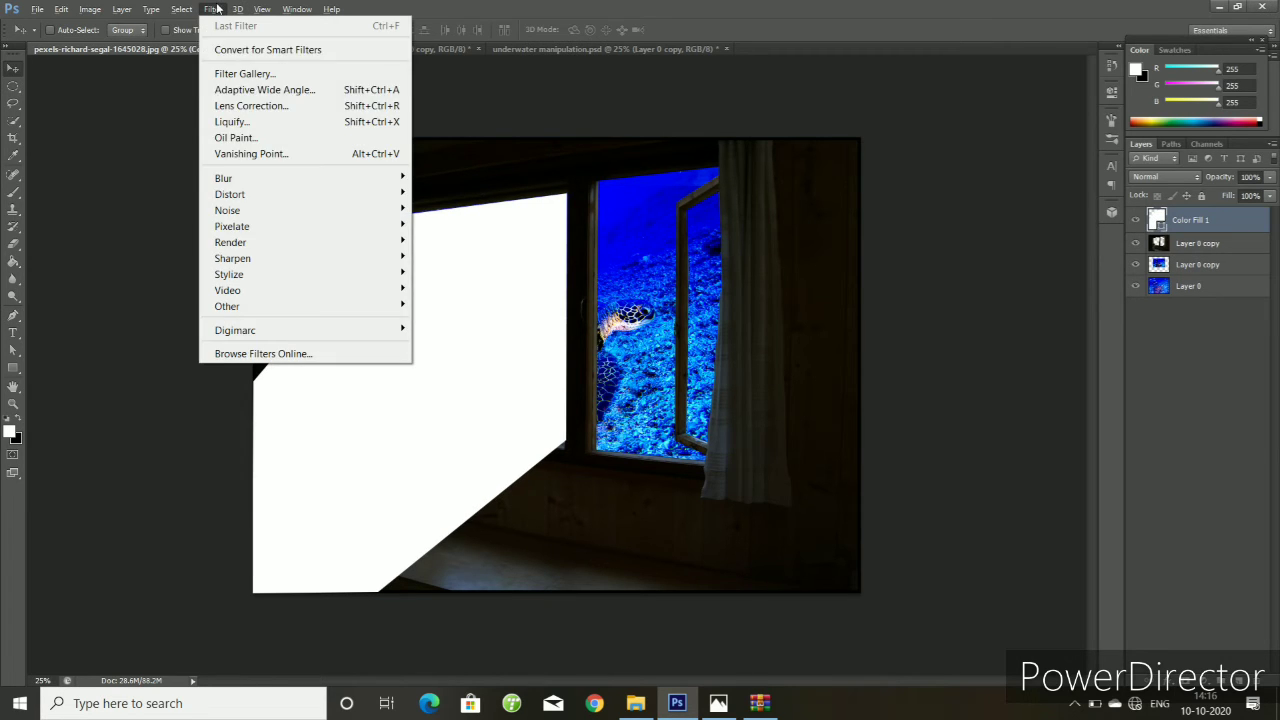
mouse_move(300, 178)
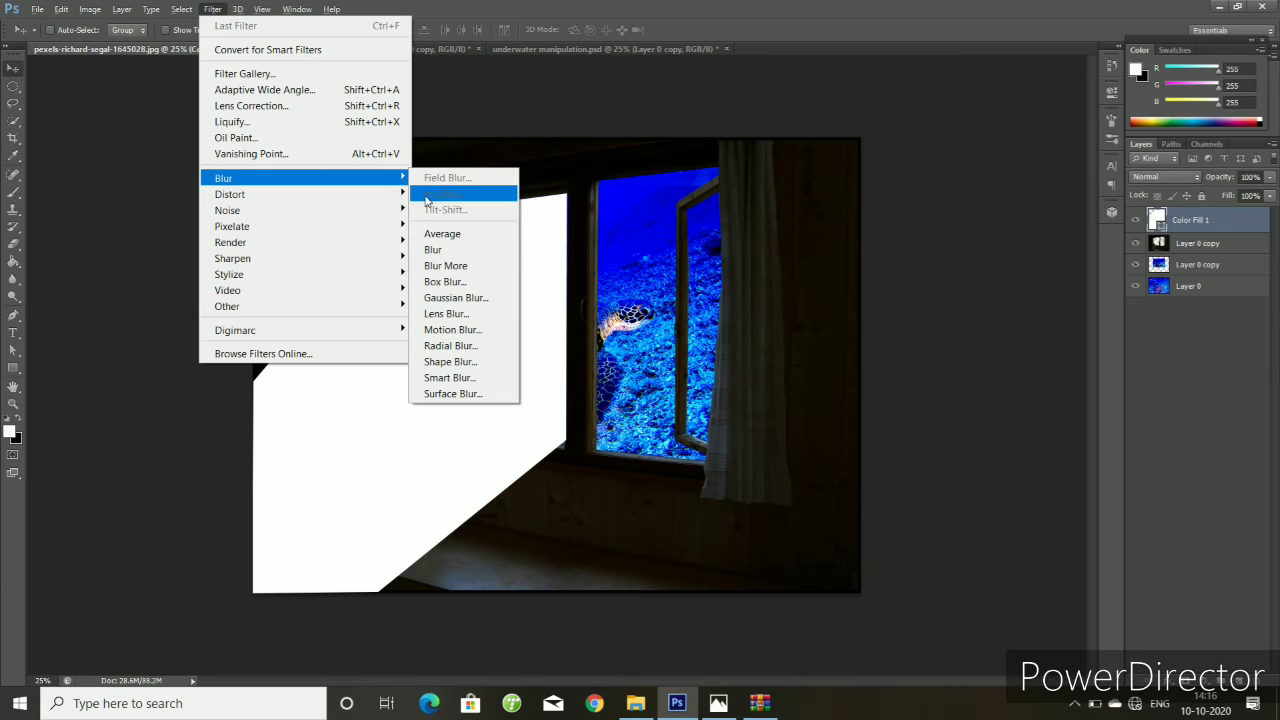
left_click(457, 298)
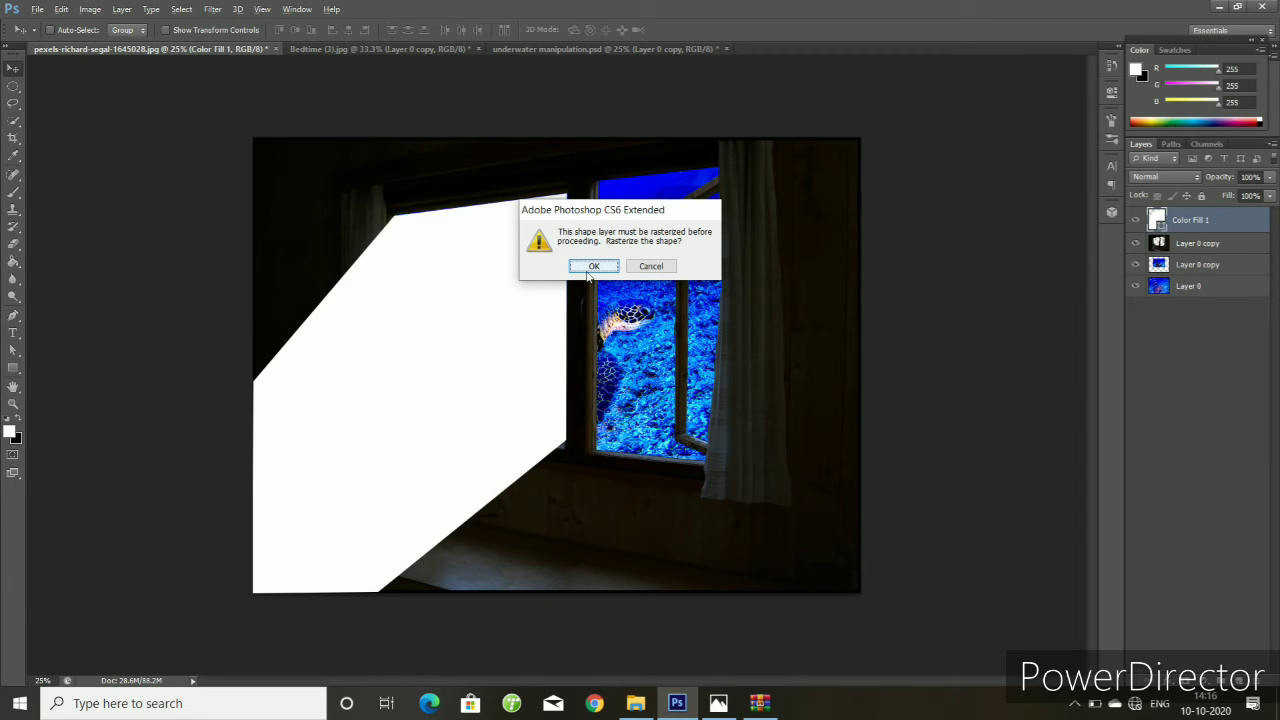
left_click(592, 266)
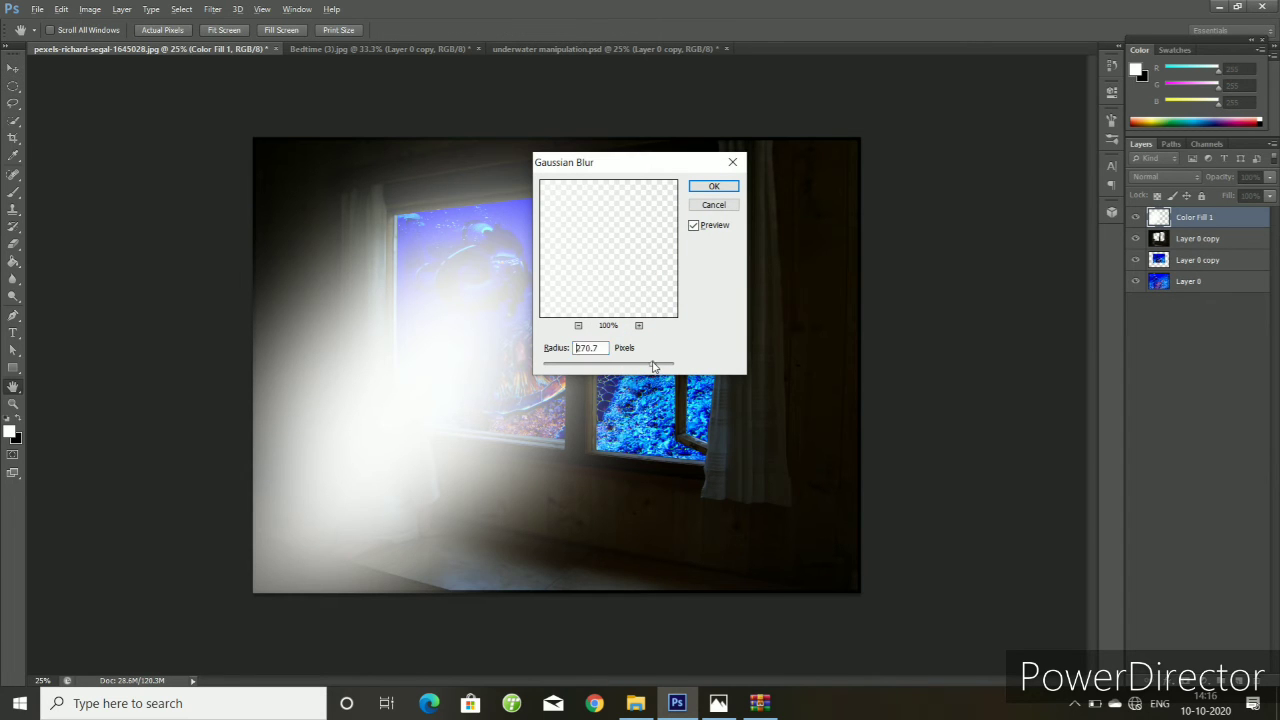
left_click_drag(653, 367, 624, 367)
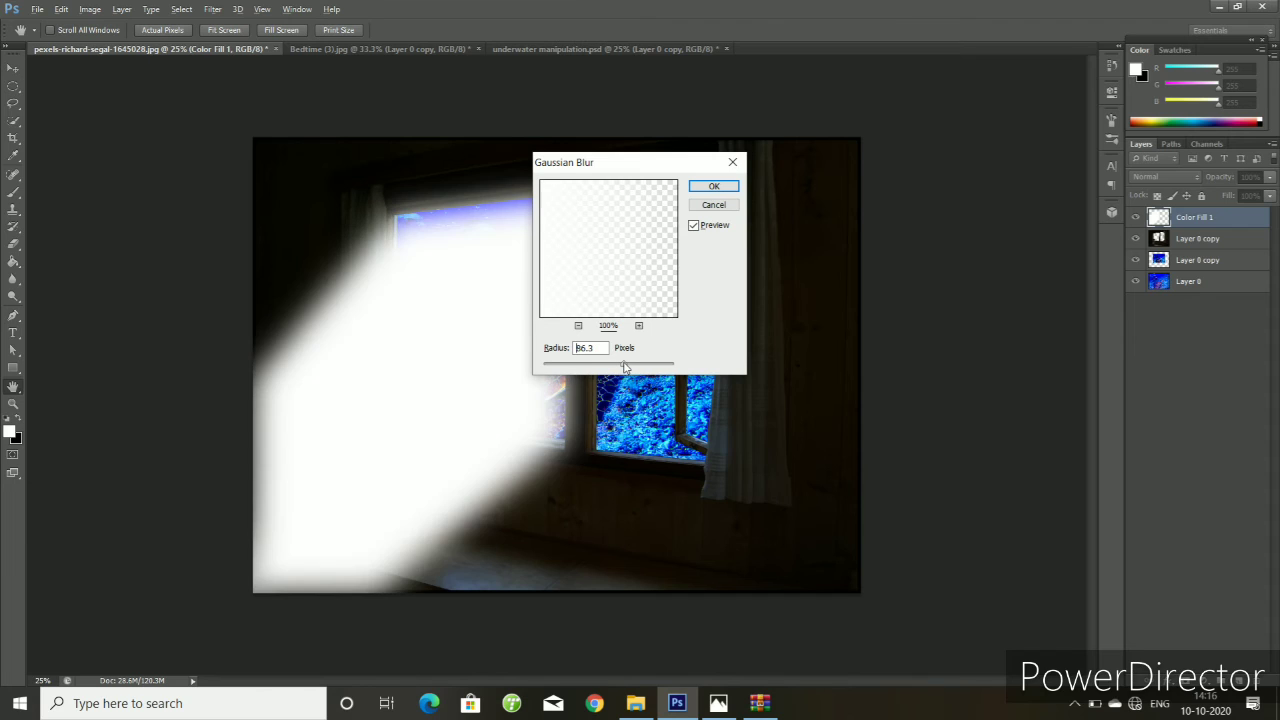
left_click_drag(621, 368, 618, 368)
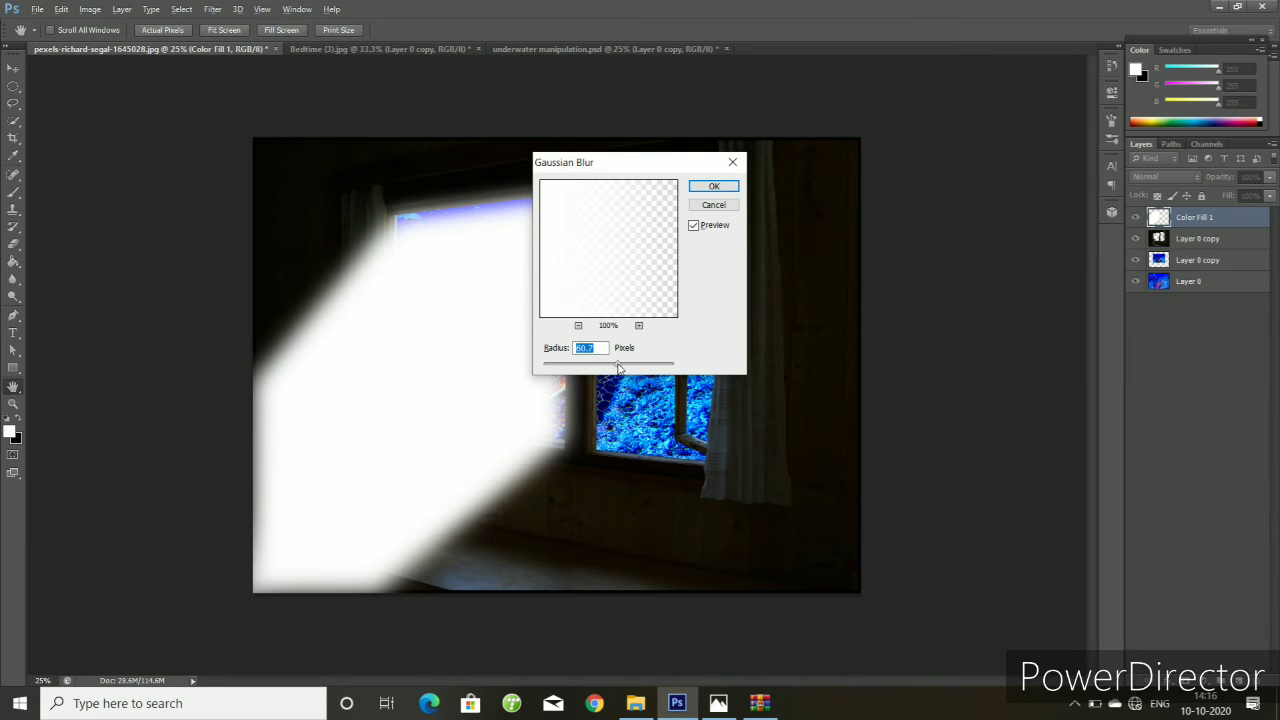
left_click_drag(618, 368, 619, 368)
- Confirm the Gaussian blur and set the beam layer's blend mode to Overlay
left_click(720, 190)
left_click(1180, 177)
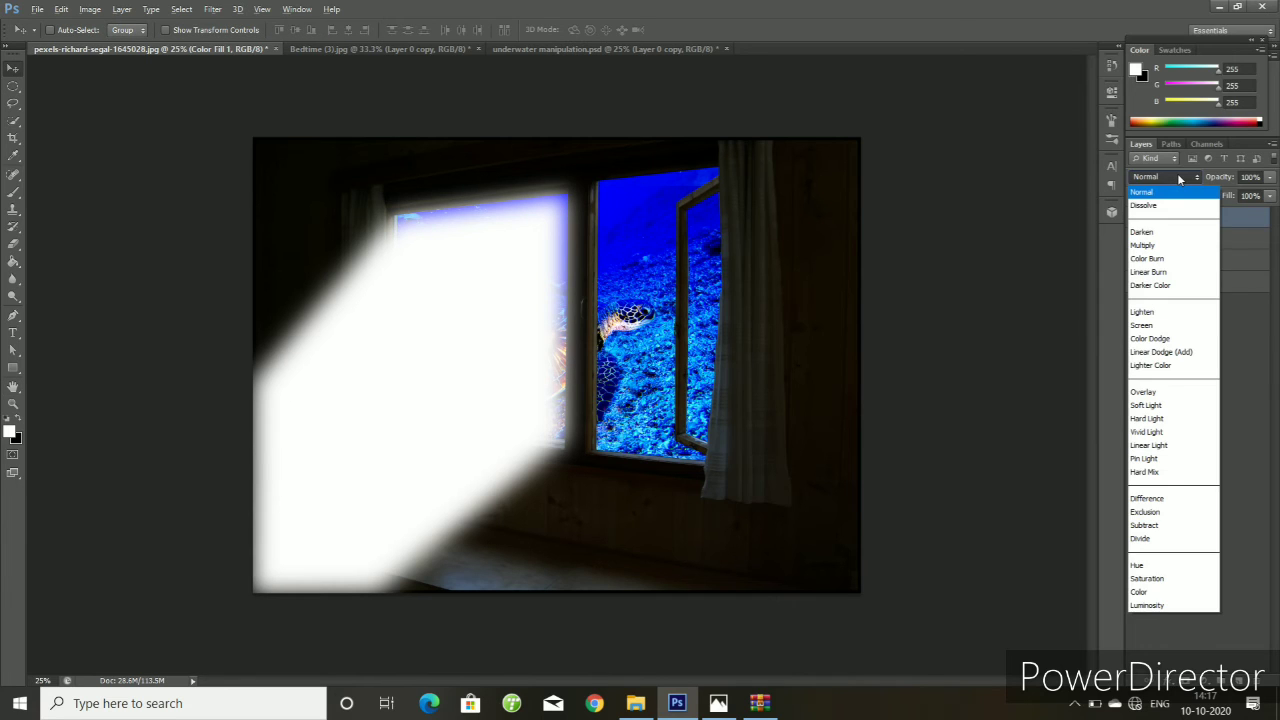
key("Down")
key("Down")
key("Down")
key("Down")
key("Down")
key("Down")
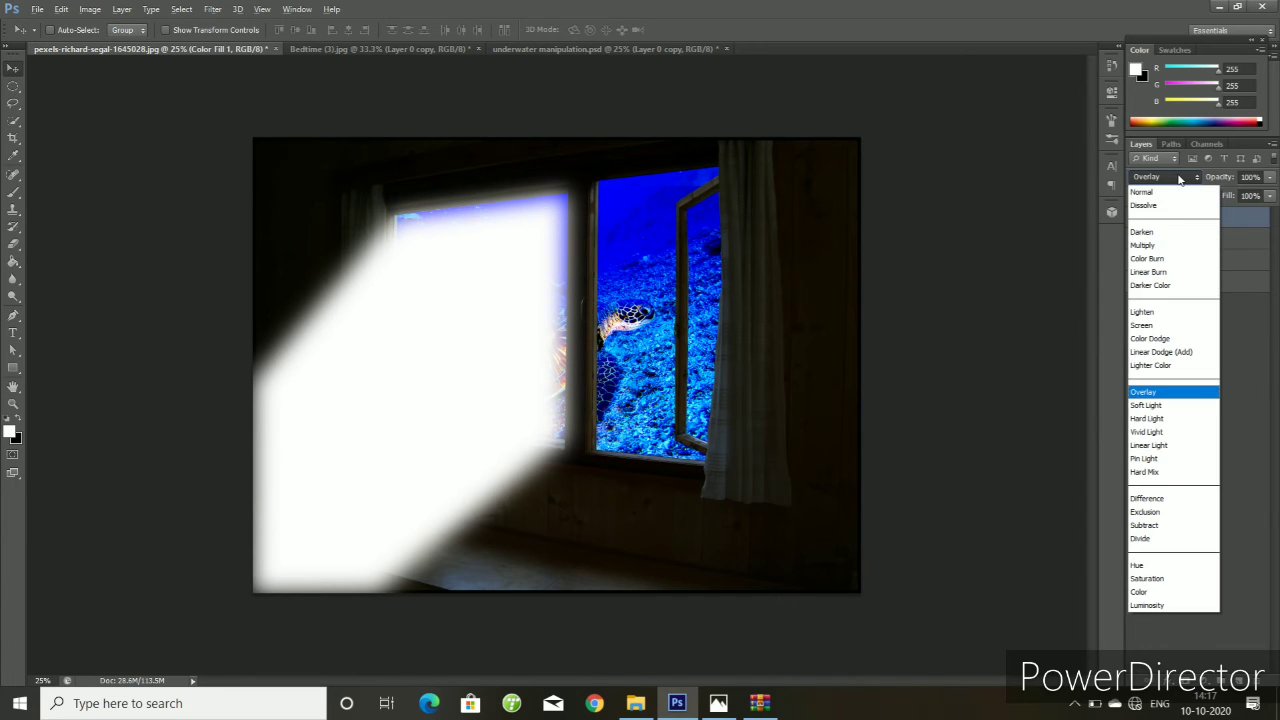
key("Return")
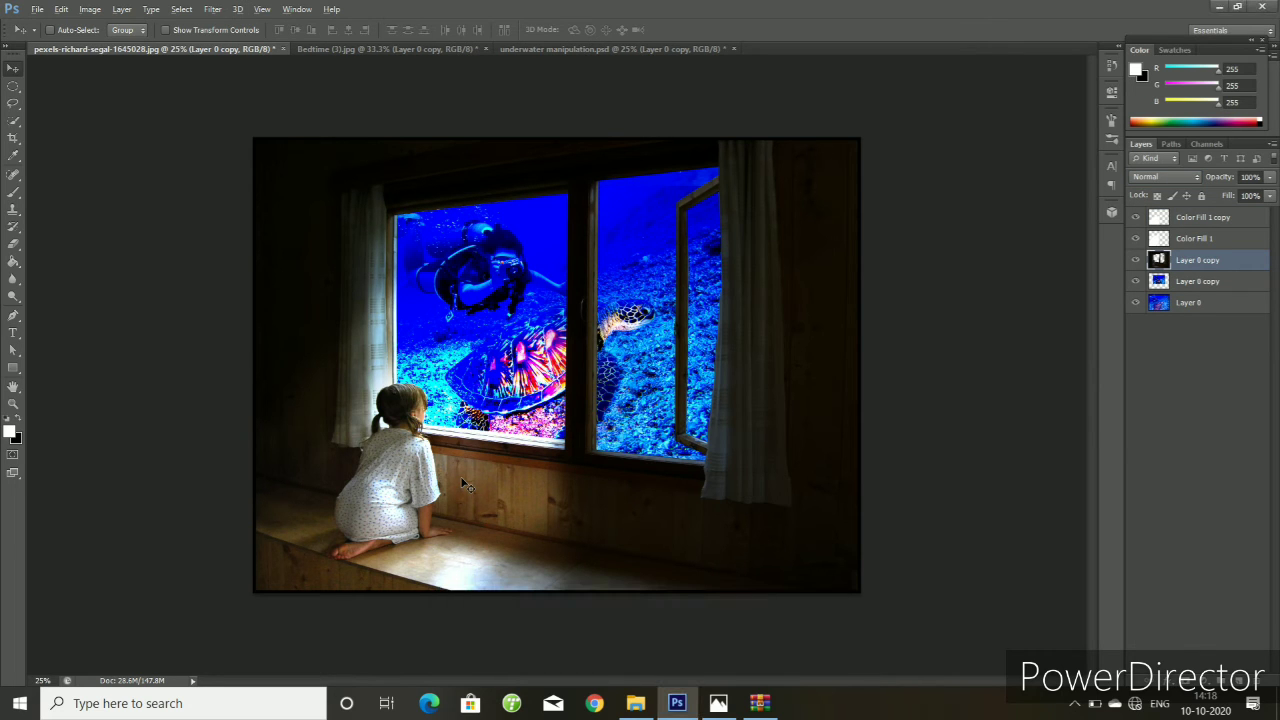
left_click(91, 12)
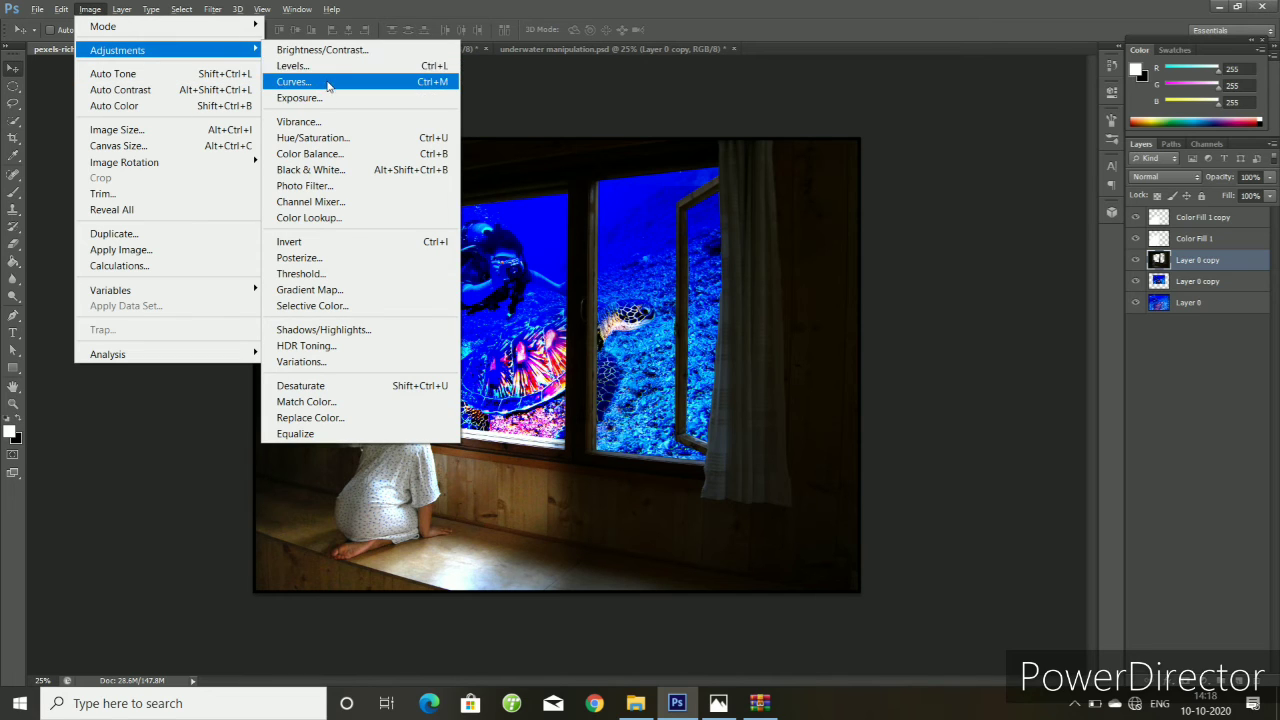
mouse_move(117, 50)
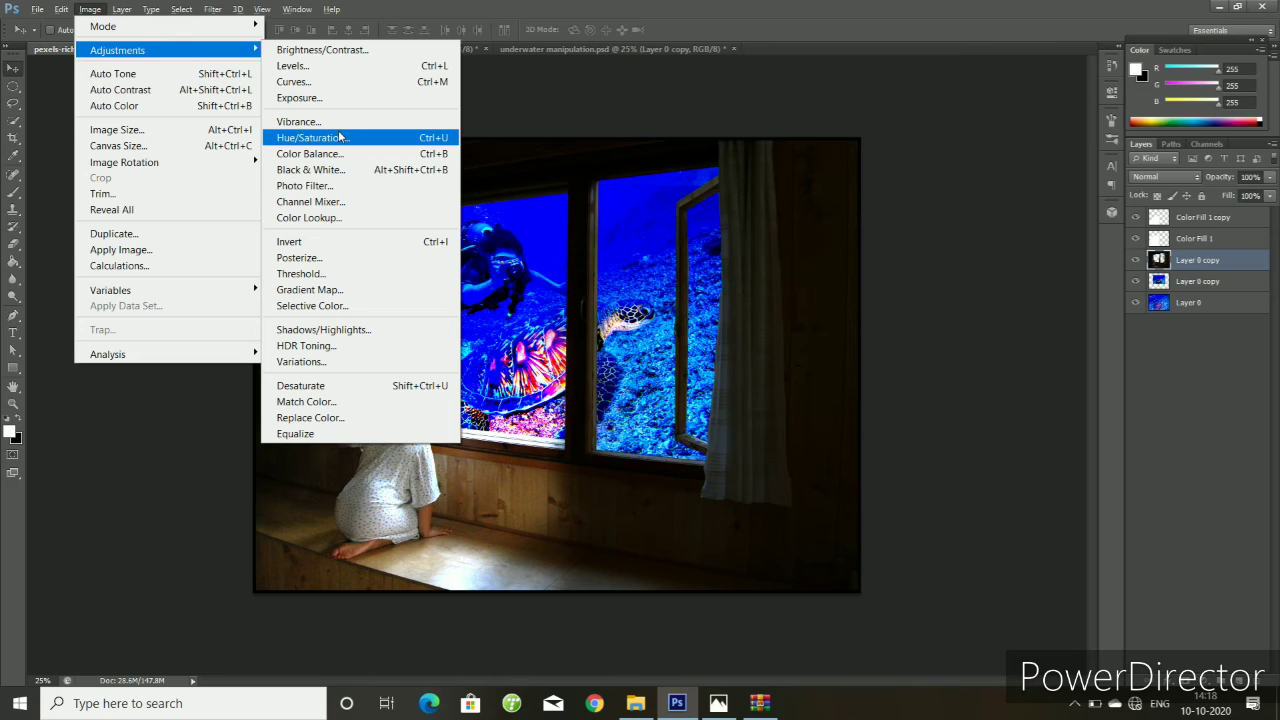
left_click(348, 84)
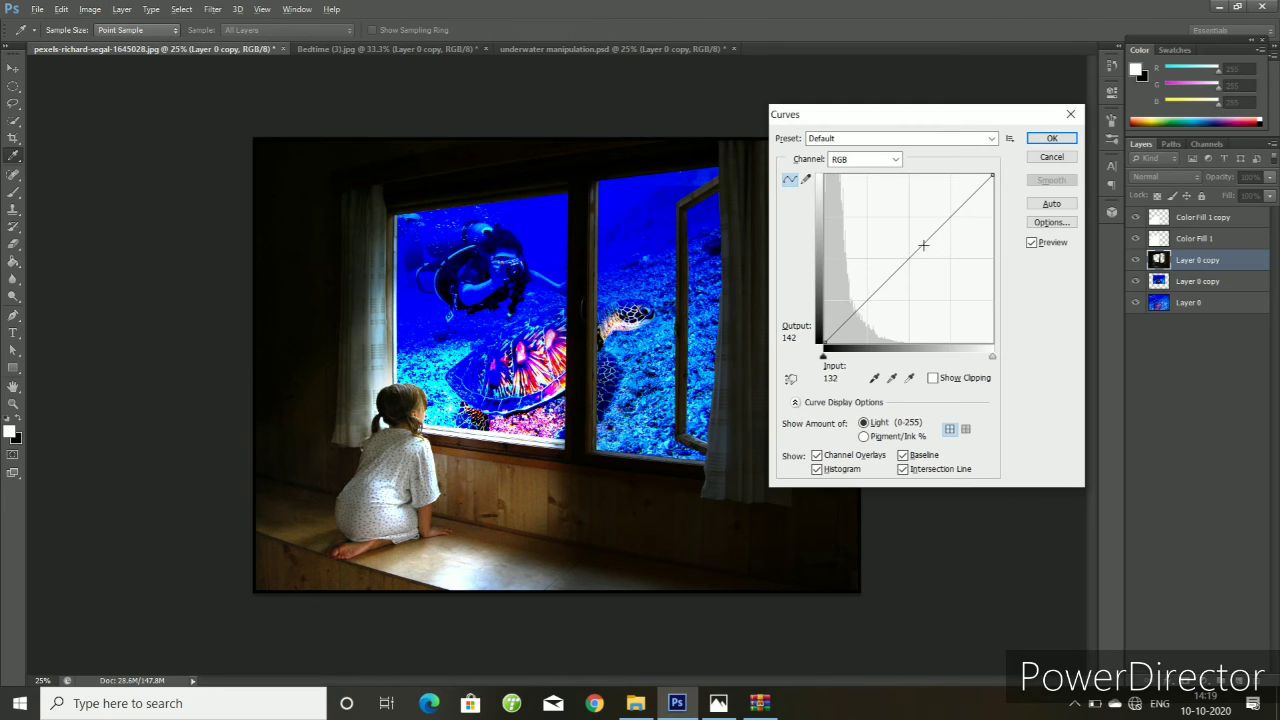
left_click_drag(916, 250, 936, 268)
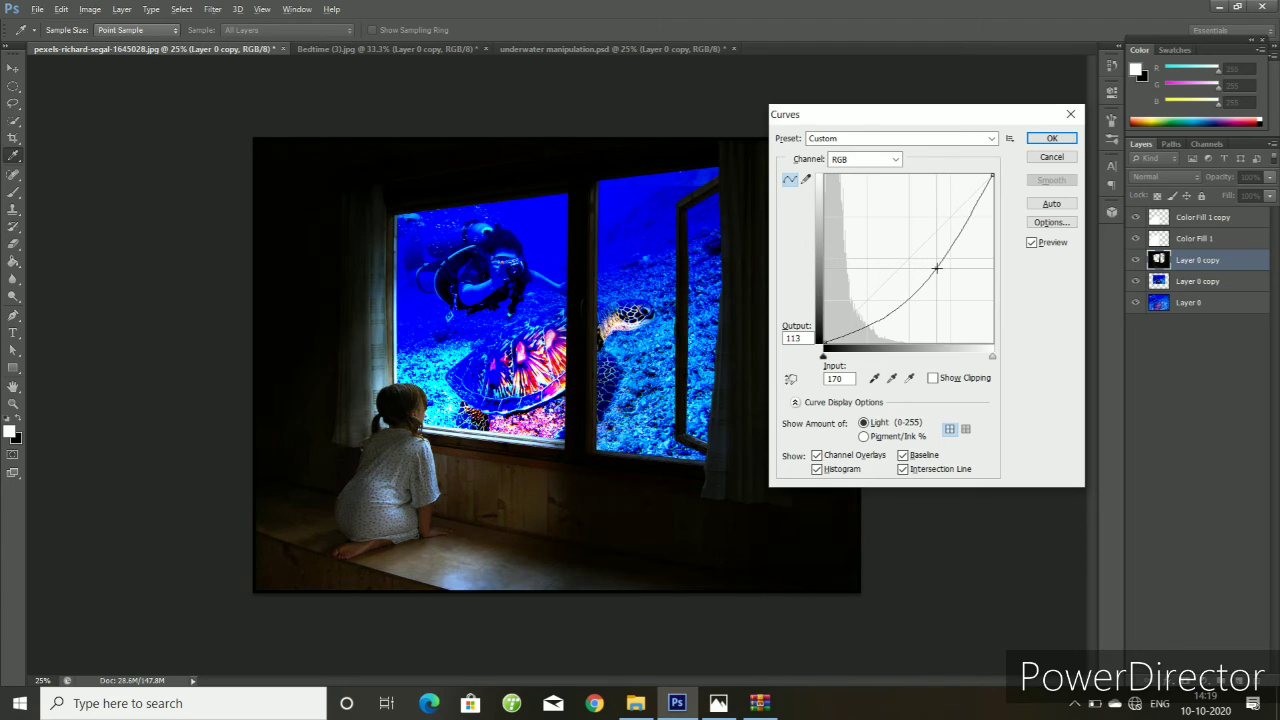
left_click(1040, 140)
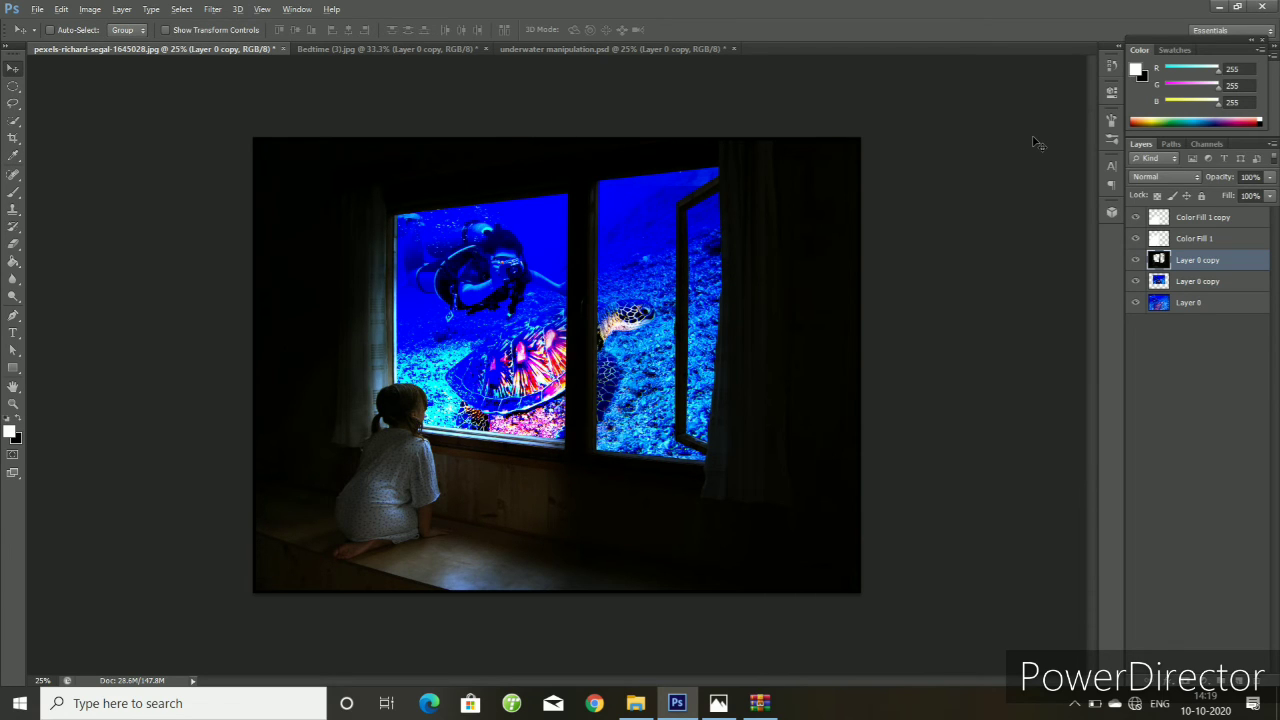
left_click(91, 10)
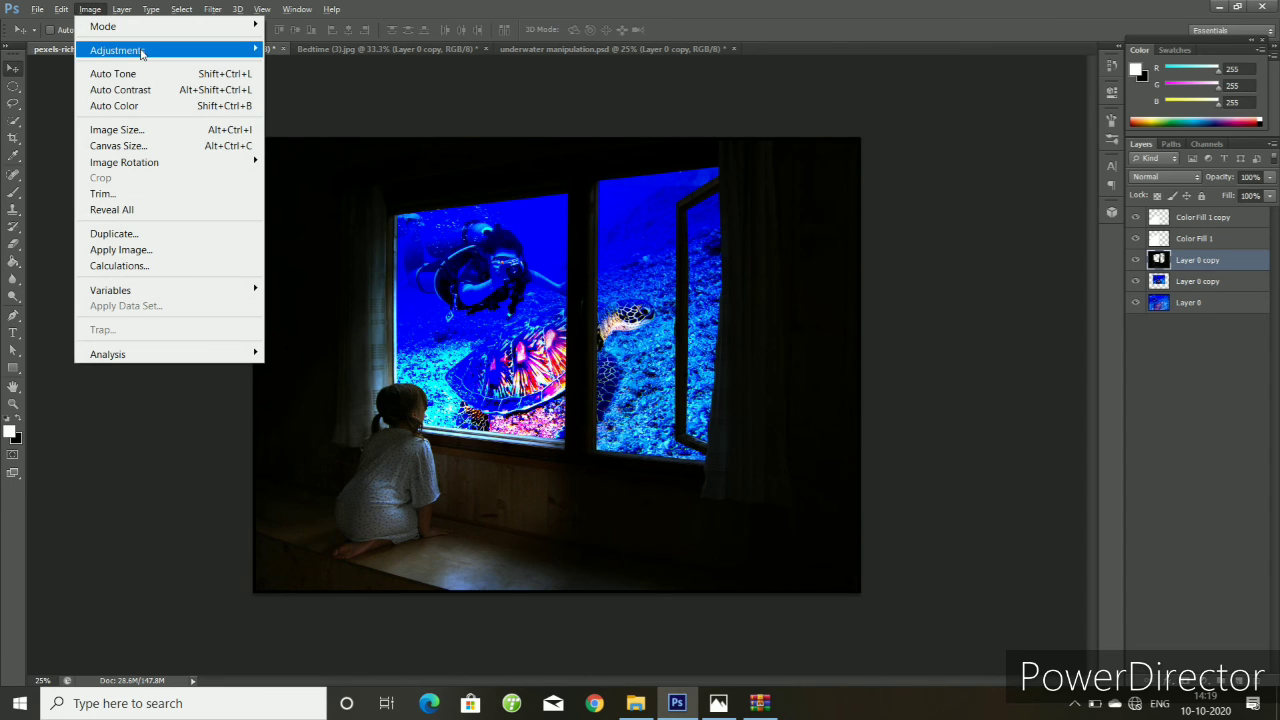
mouse_move(117, 50)
left_click(320, 131)
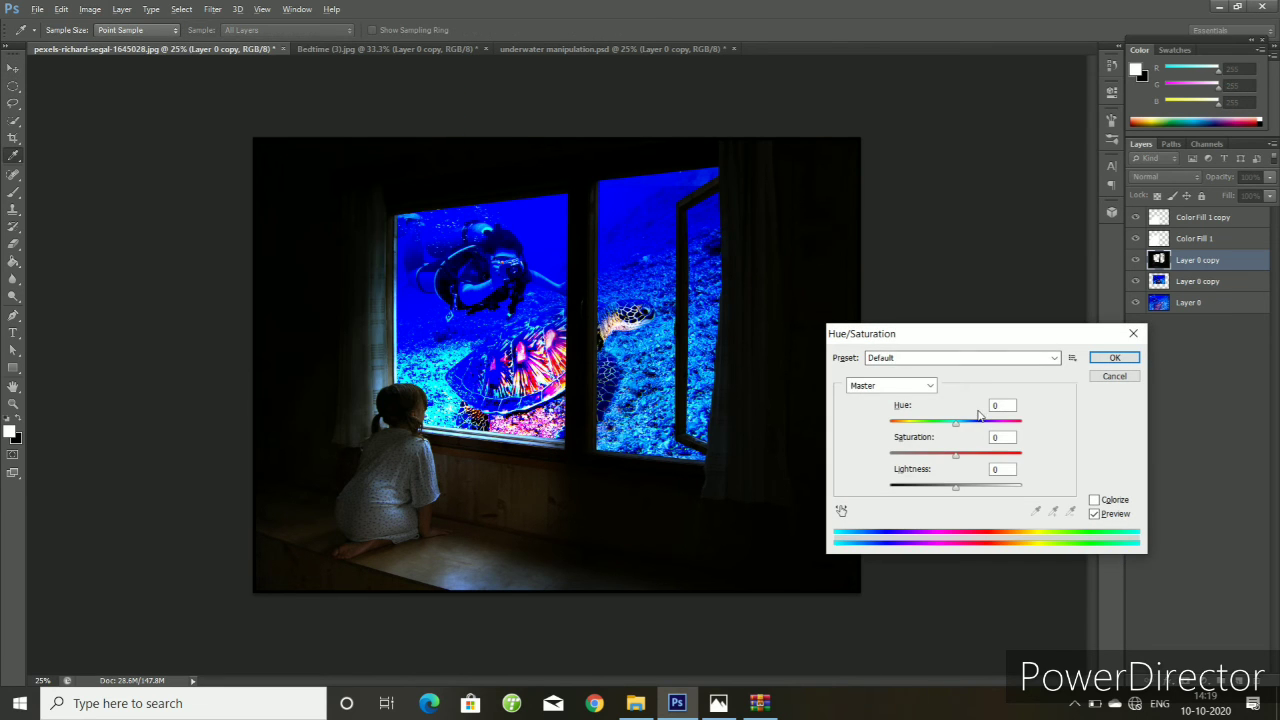
left_click_drag(955, 423, 968, 428)
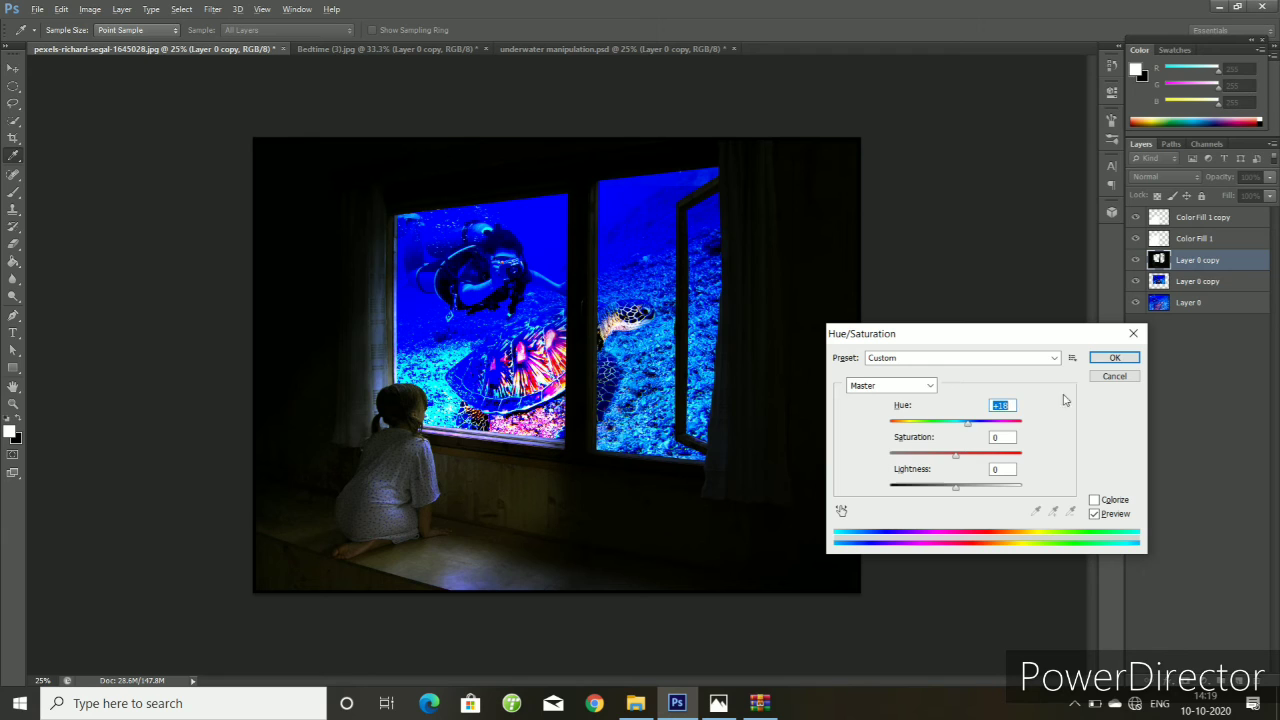
left_click(1102, 377)
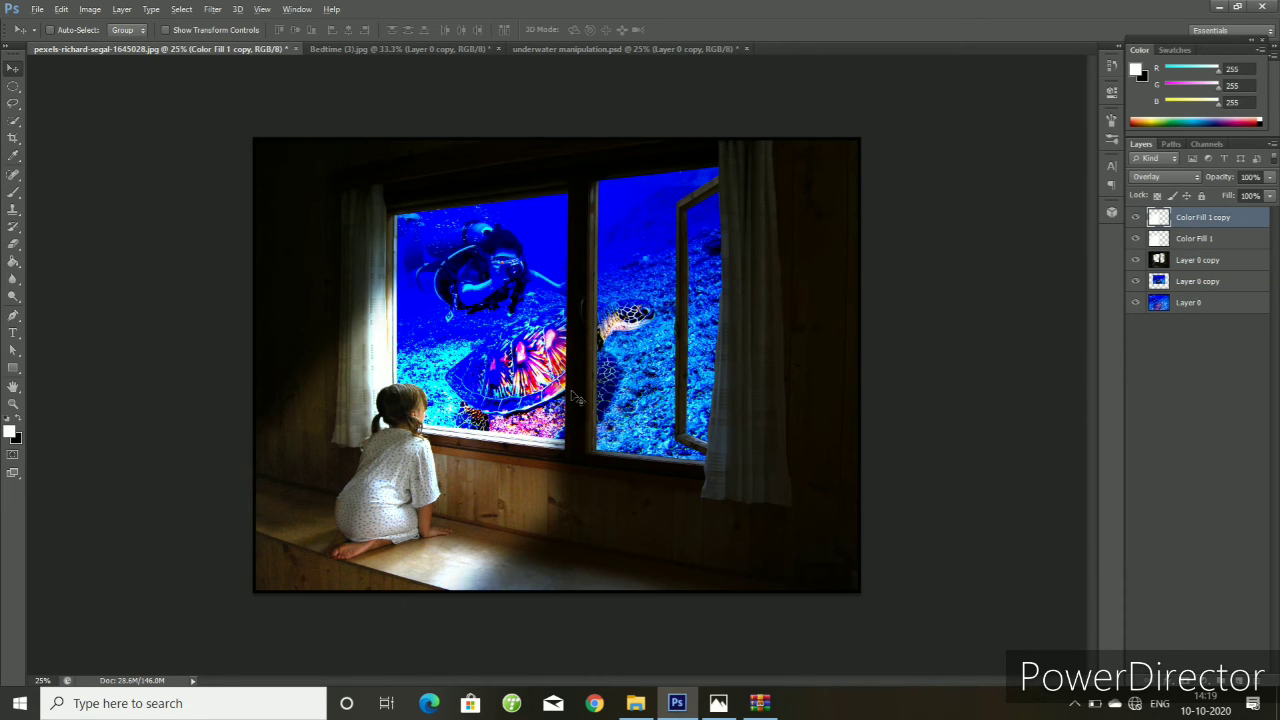
- Nudge the light beam copy into place, then try and cancel a Hue/Saturation shift on Layer 0 copy
mouse_move(400, 471)
left_mouse_down()
mouse_move(439, 491)
mouse_move(440, 538)
left_mouse_up()
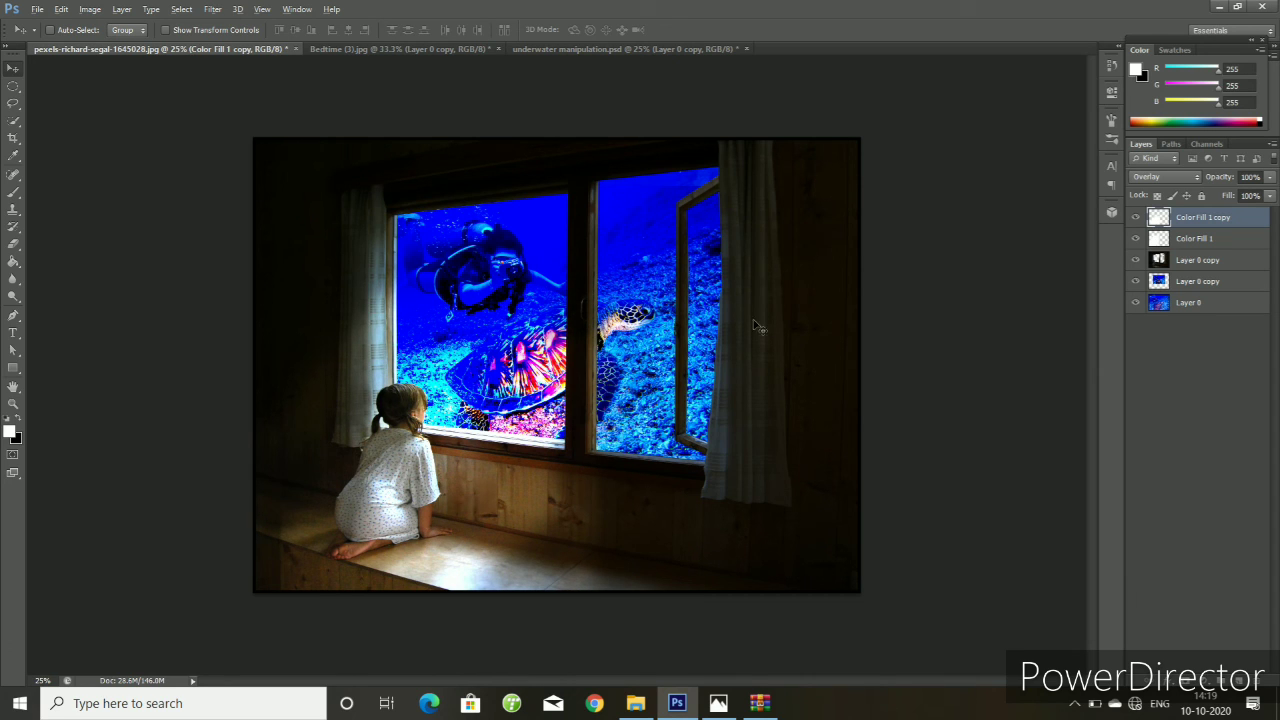
left_click(1189, 262)
left_click(90, 9)
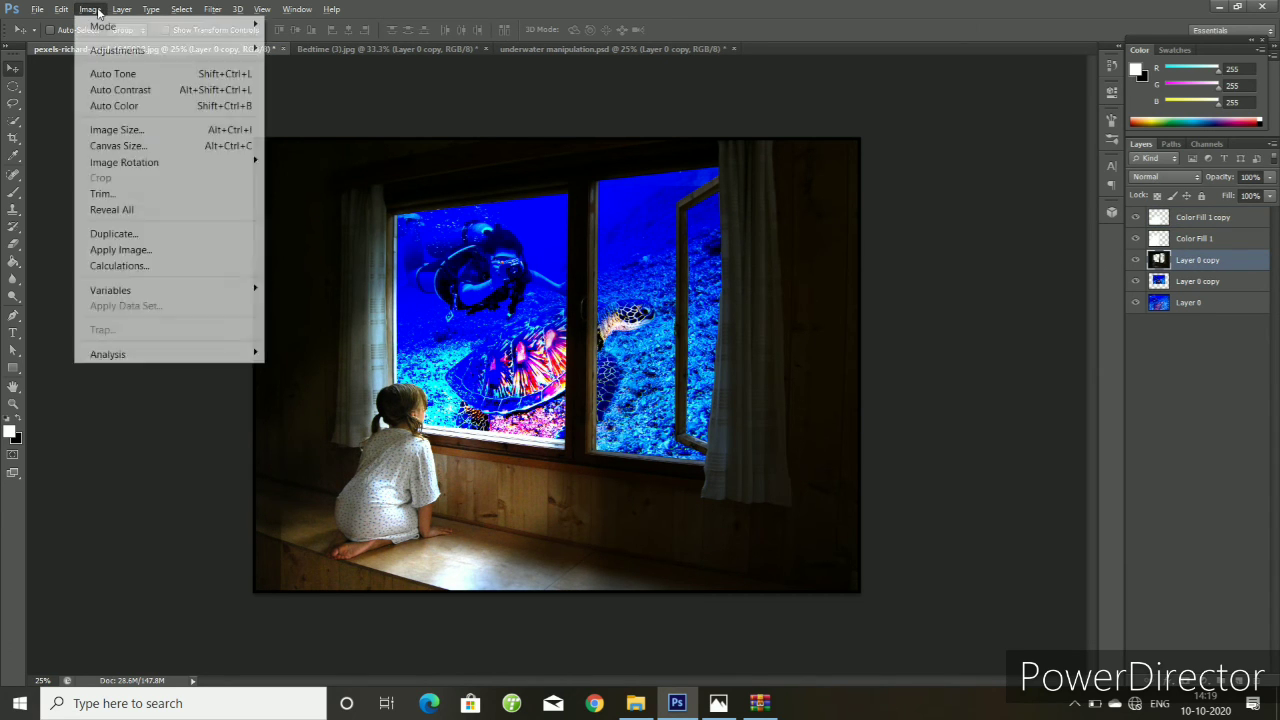
mouse_move(117, 50)
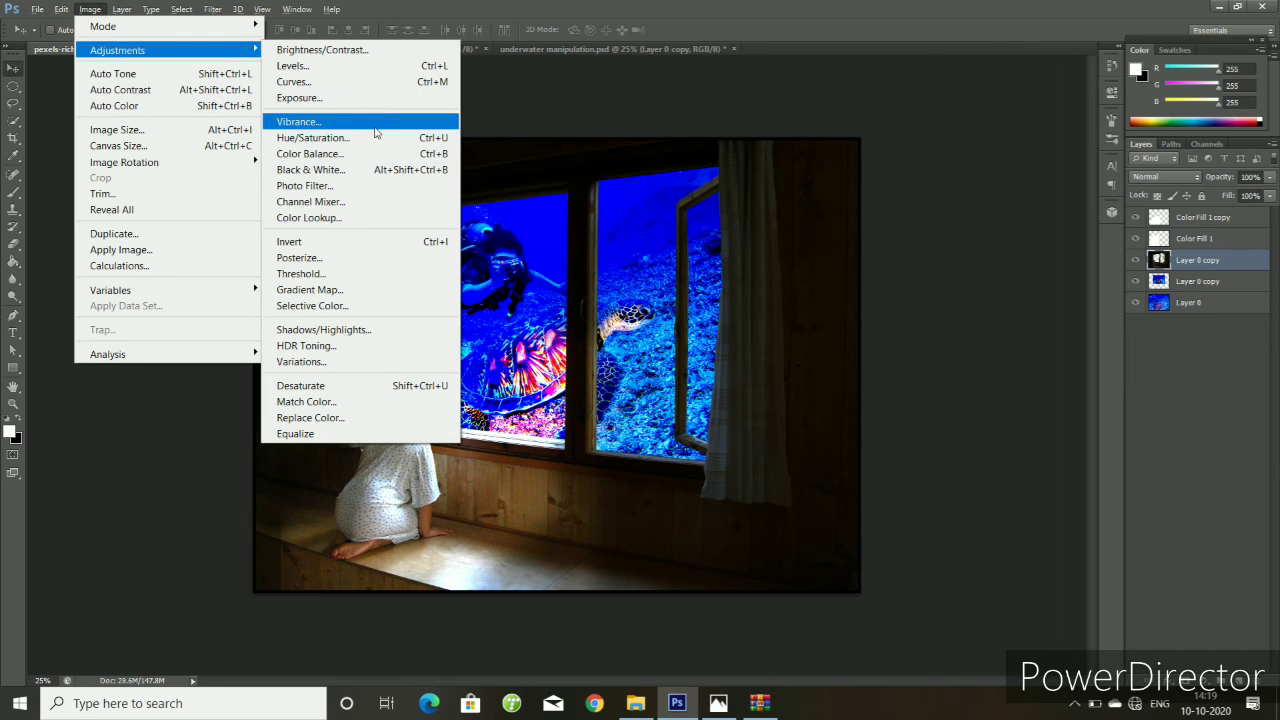
left_click(386, 138)
mouse_move(955, 423)
left_mouse_down()
mouse_move(966, 428)
mouse_move(830, 450)
mouse_move(1027, 423)
left_mouse_up()
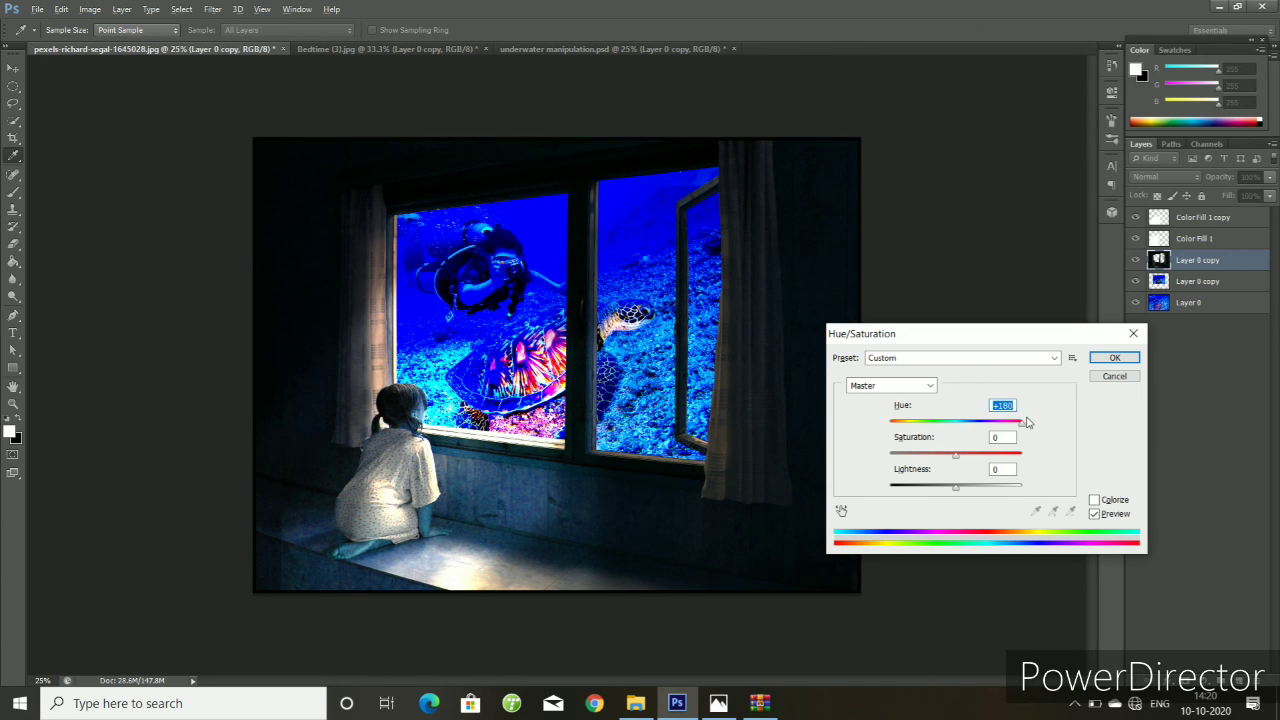
left_click(1114, 376)
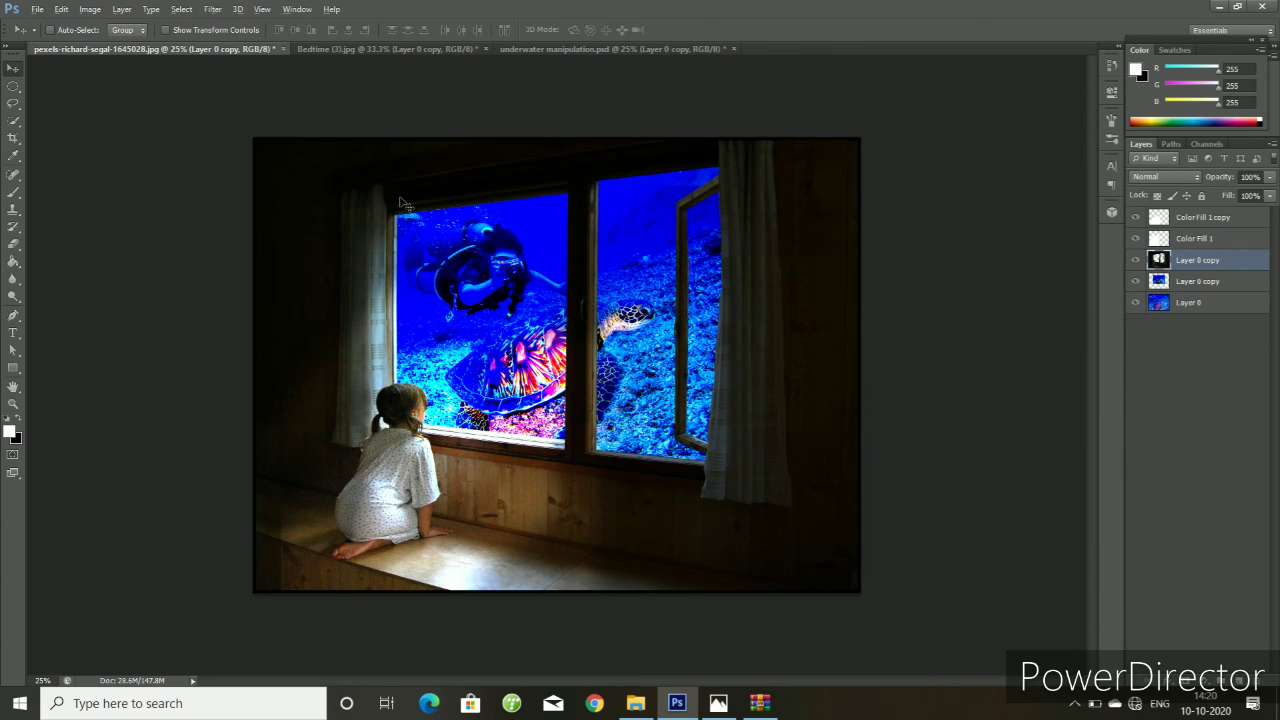
left_click(82, 10)
mouse_move(117, 50)
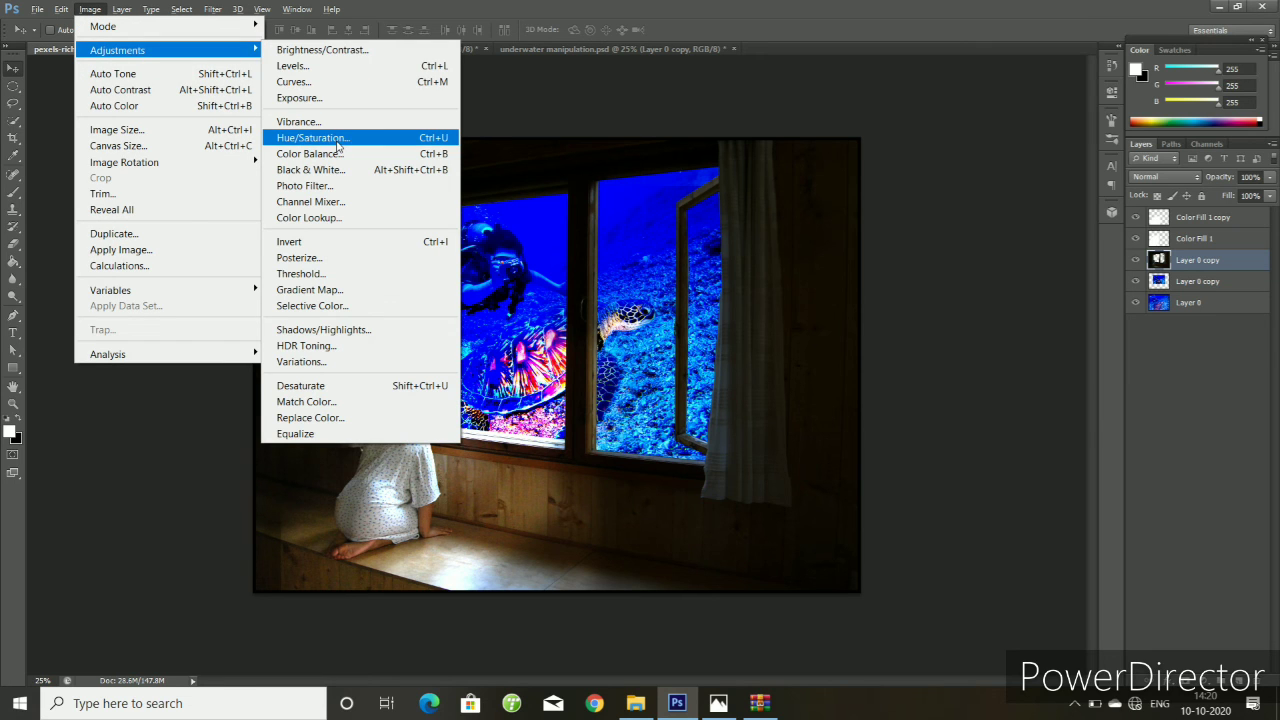
- Apply a midtones Color Balance of -1, -4, +55 to turn the room deep blue
left_click(320, 153)
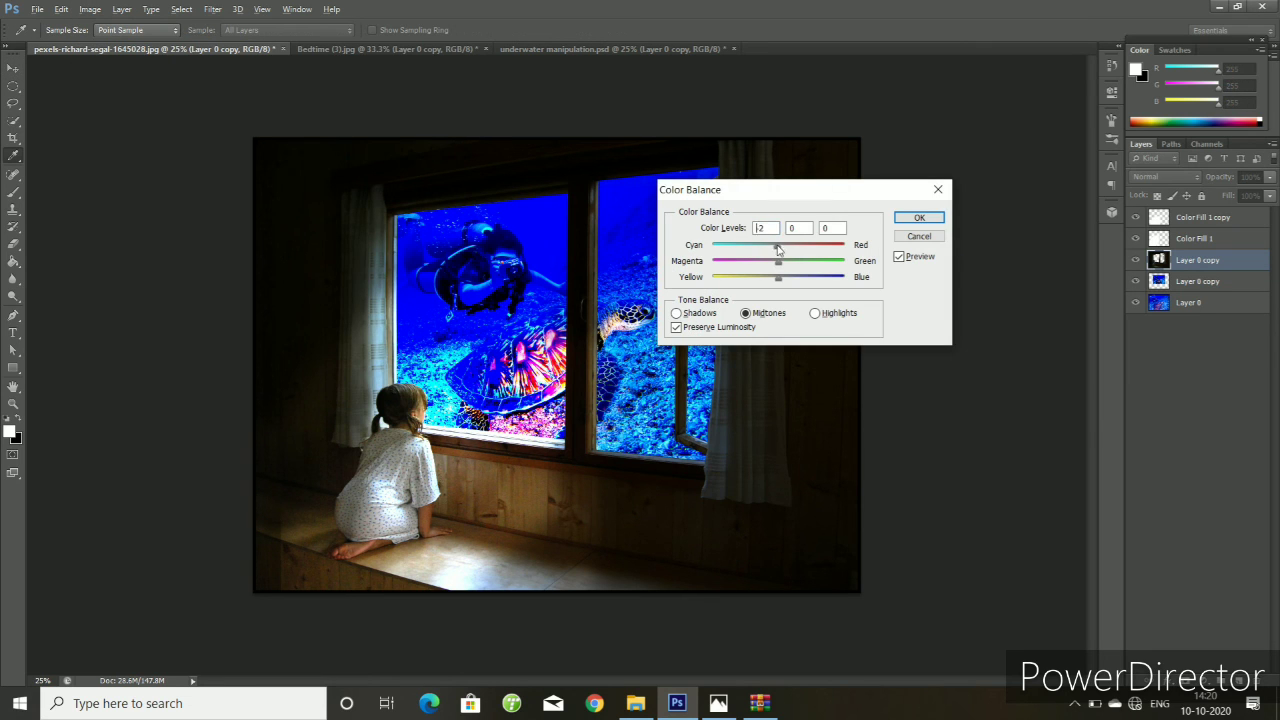
mouse_move(779, 249)
left_mouse_down()
mouse_move(768, 256)
mouse_move(777, 274)
mouse_move(815, 286)
left_mouse_up()
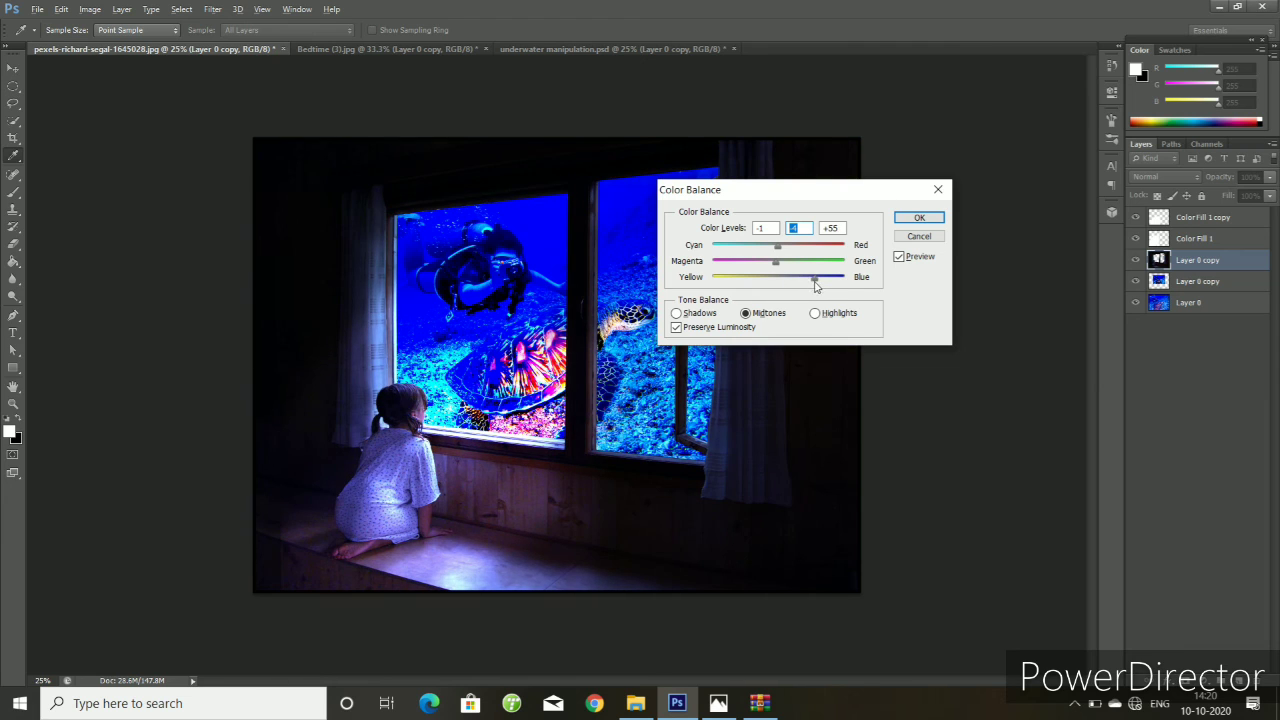
left_click(916, 217)
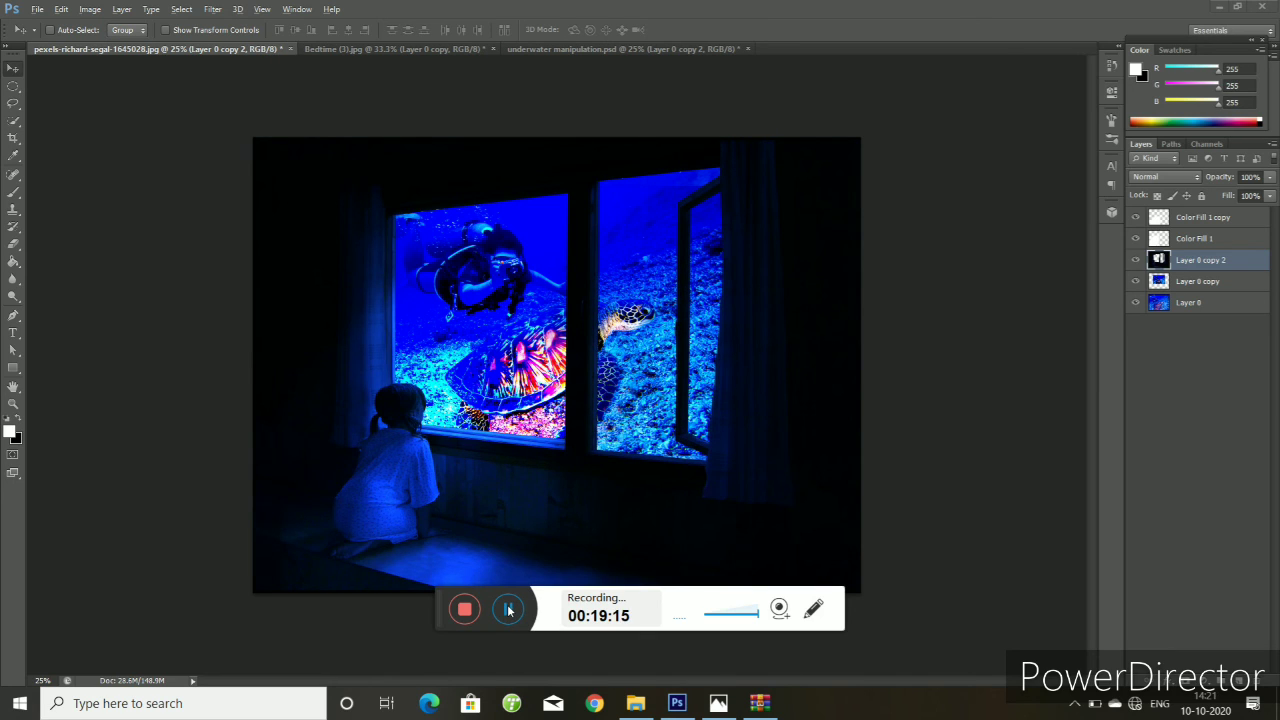
left_click(509, 610)
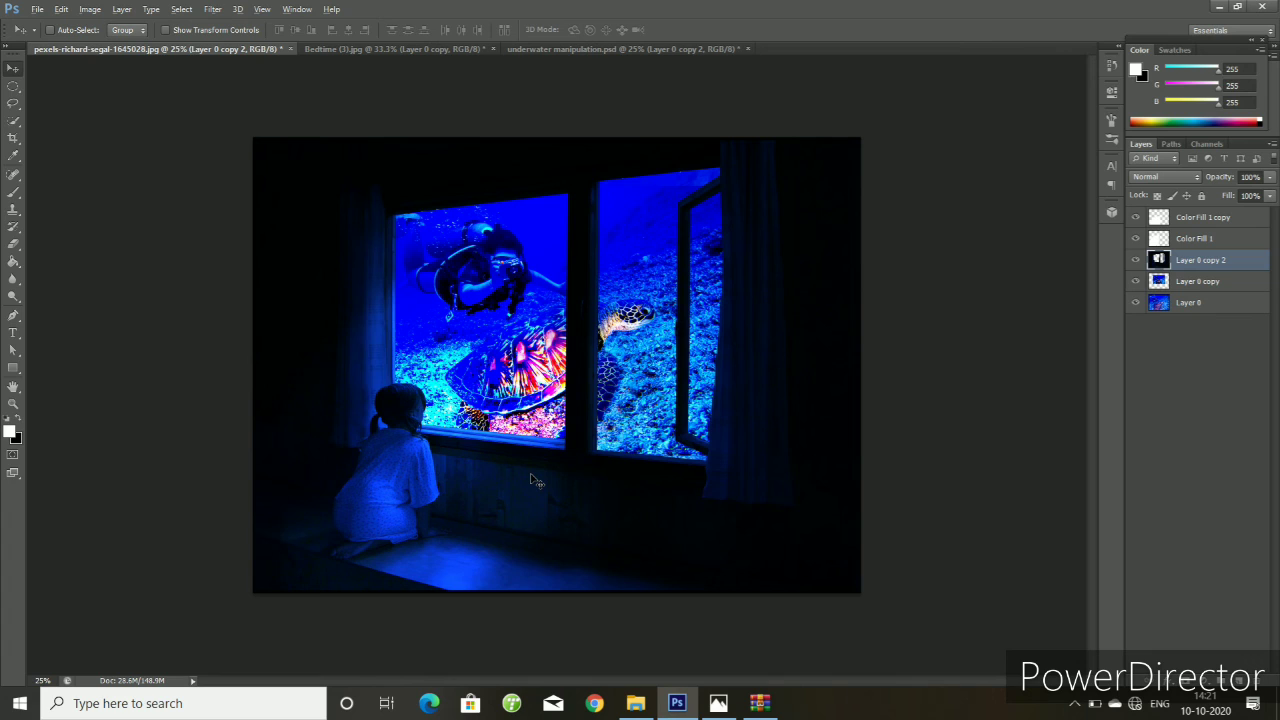
left_click(122, 10)
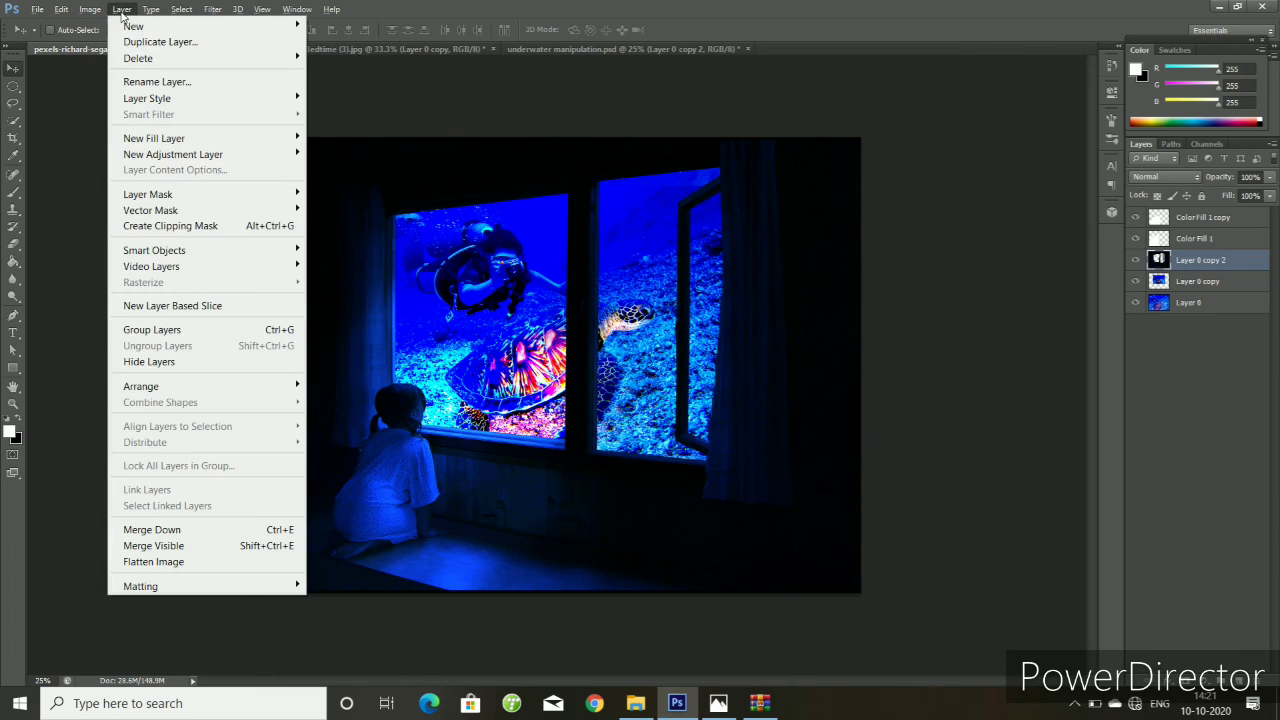
left_click(355, 86)
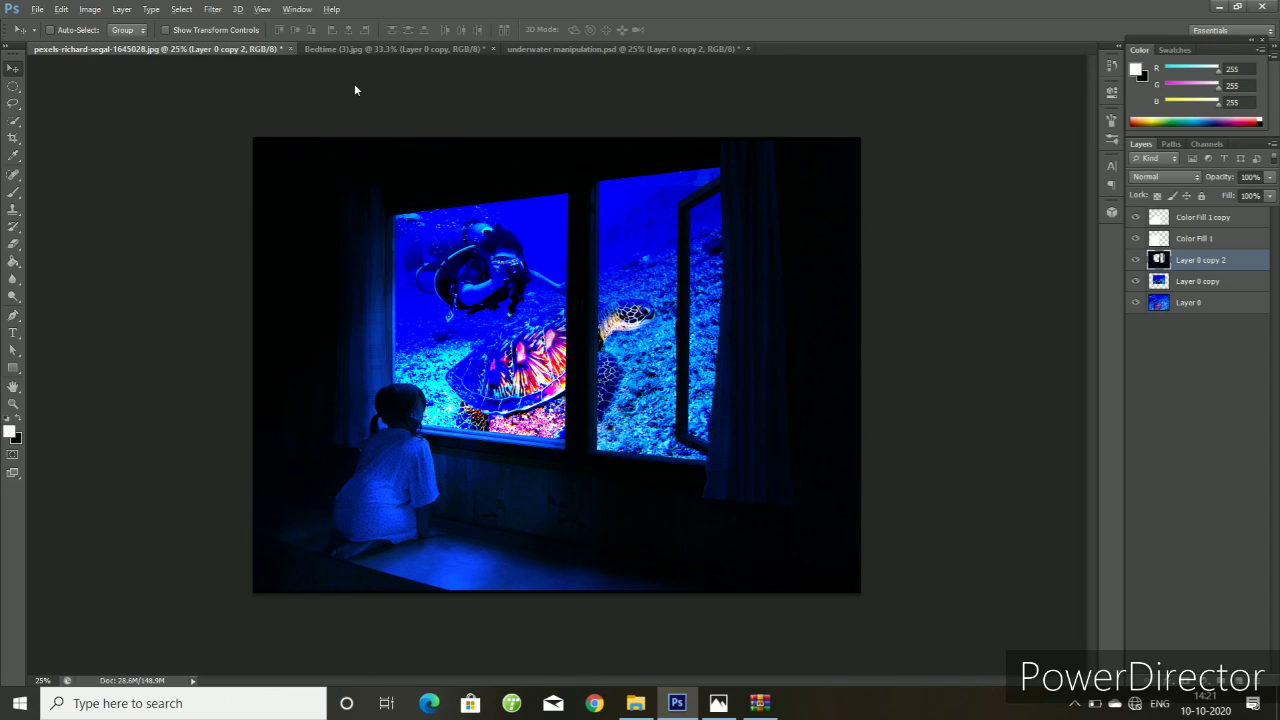